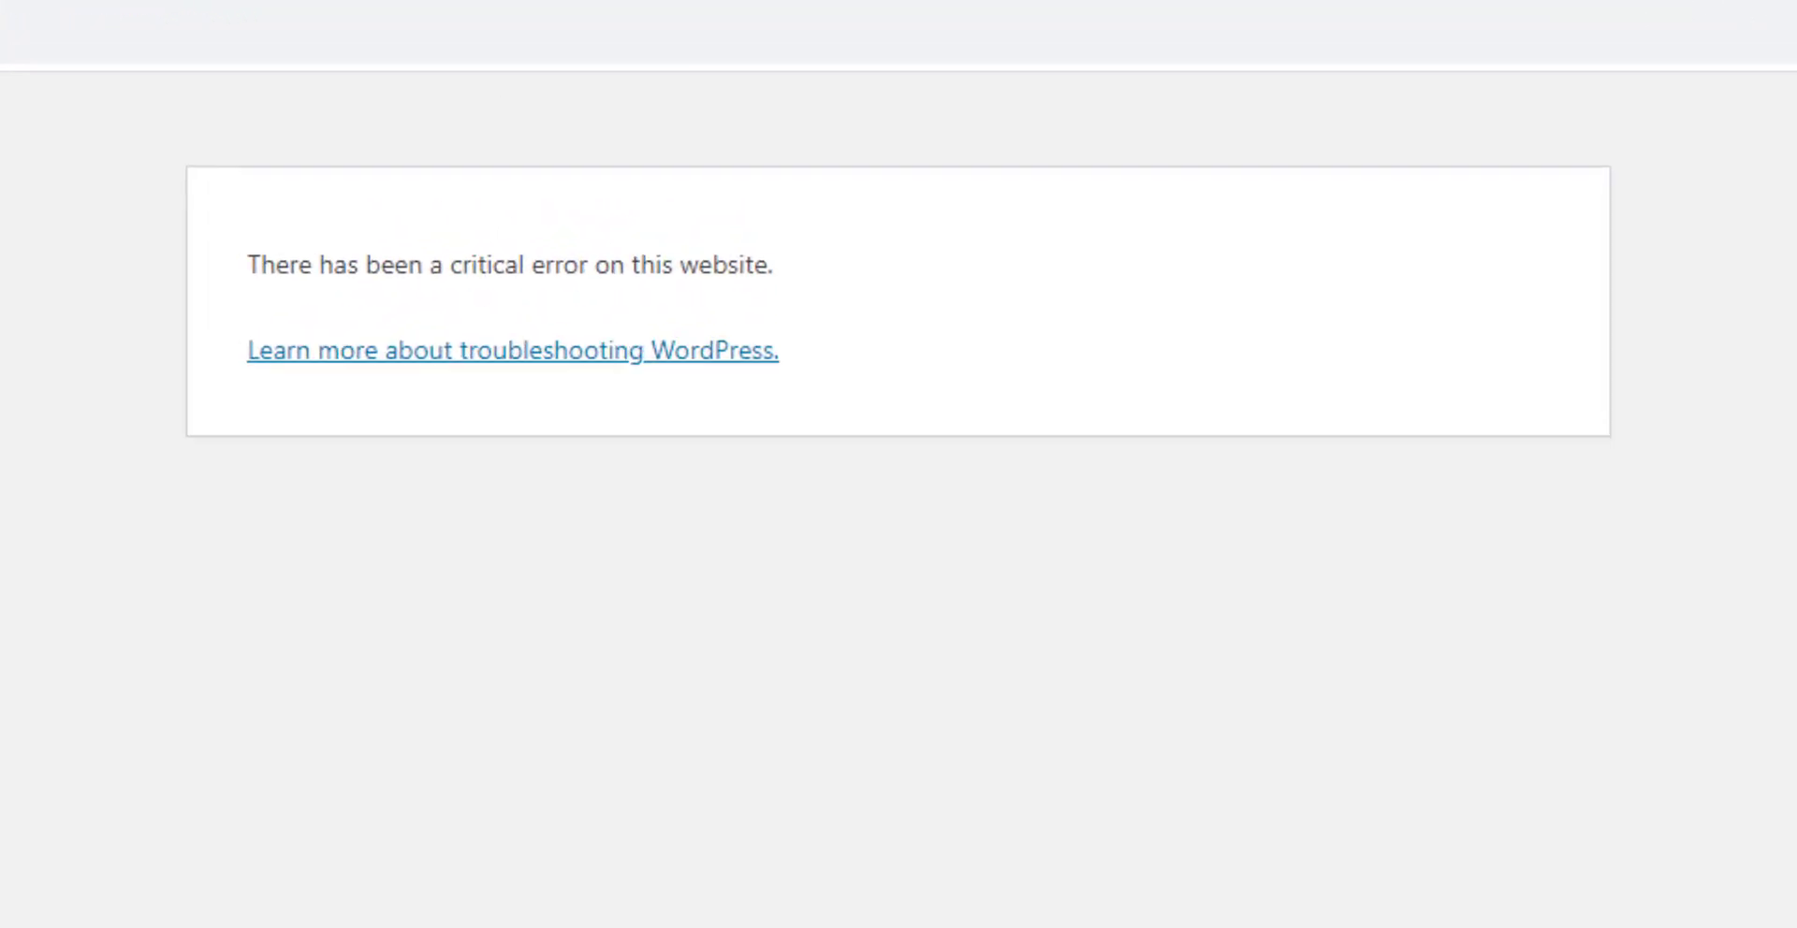
left_click_drag(795, 265, 209, 289)
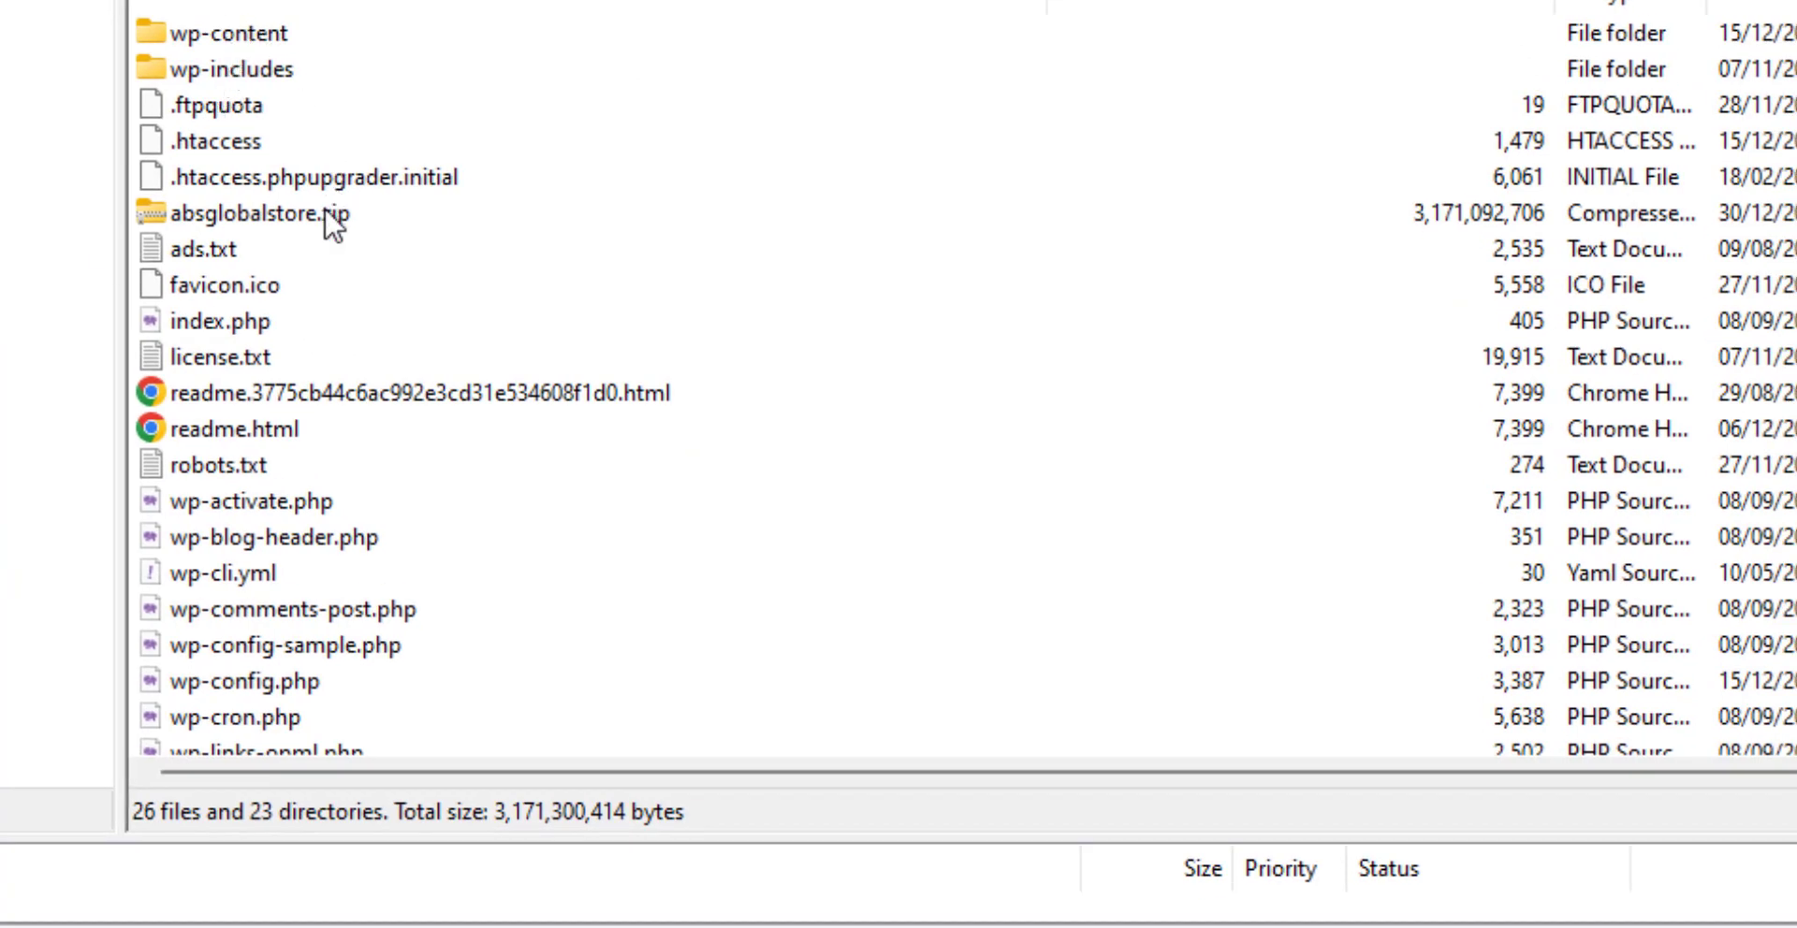
Step: Open wp-config.php from the site's root folder on the server for editing, discarding the local copy and downloading it anew
scroll(241, 145, "up", 1)
scroll(237, 135, "down", 3)
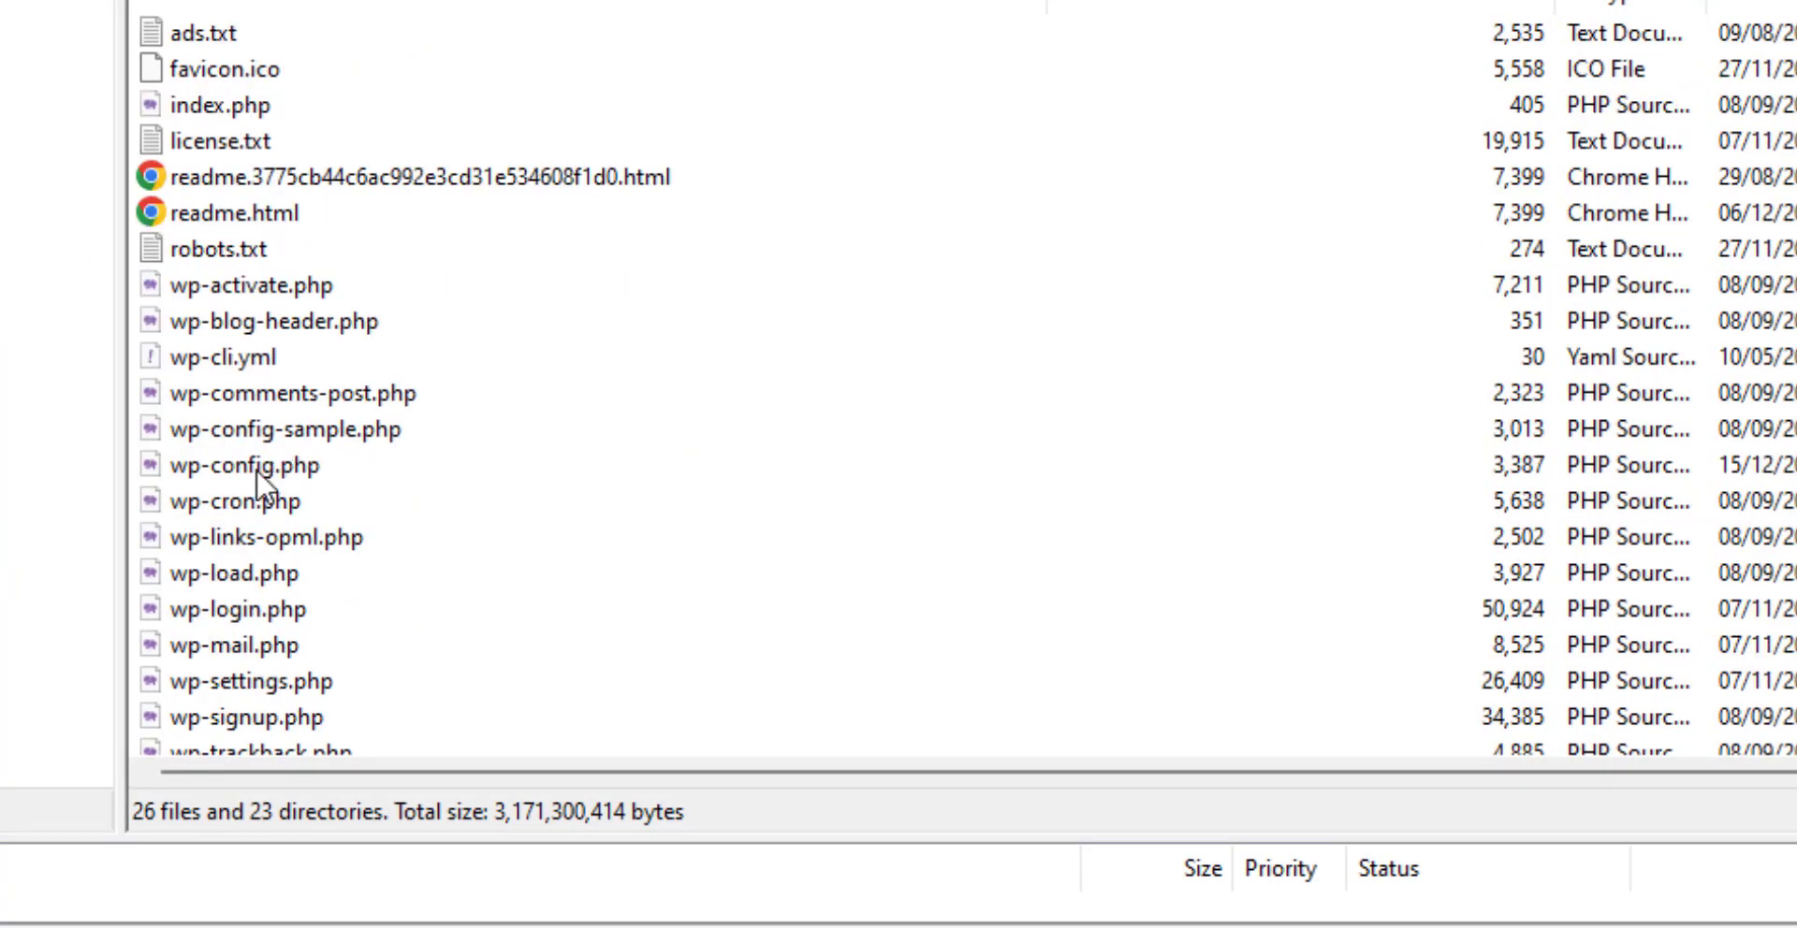
left_click(274, 467)
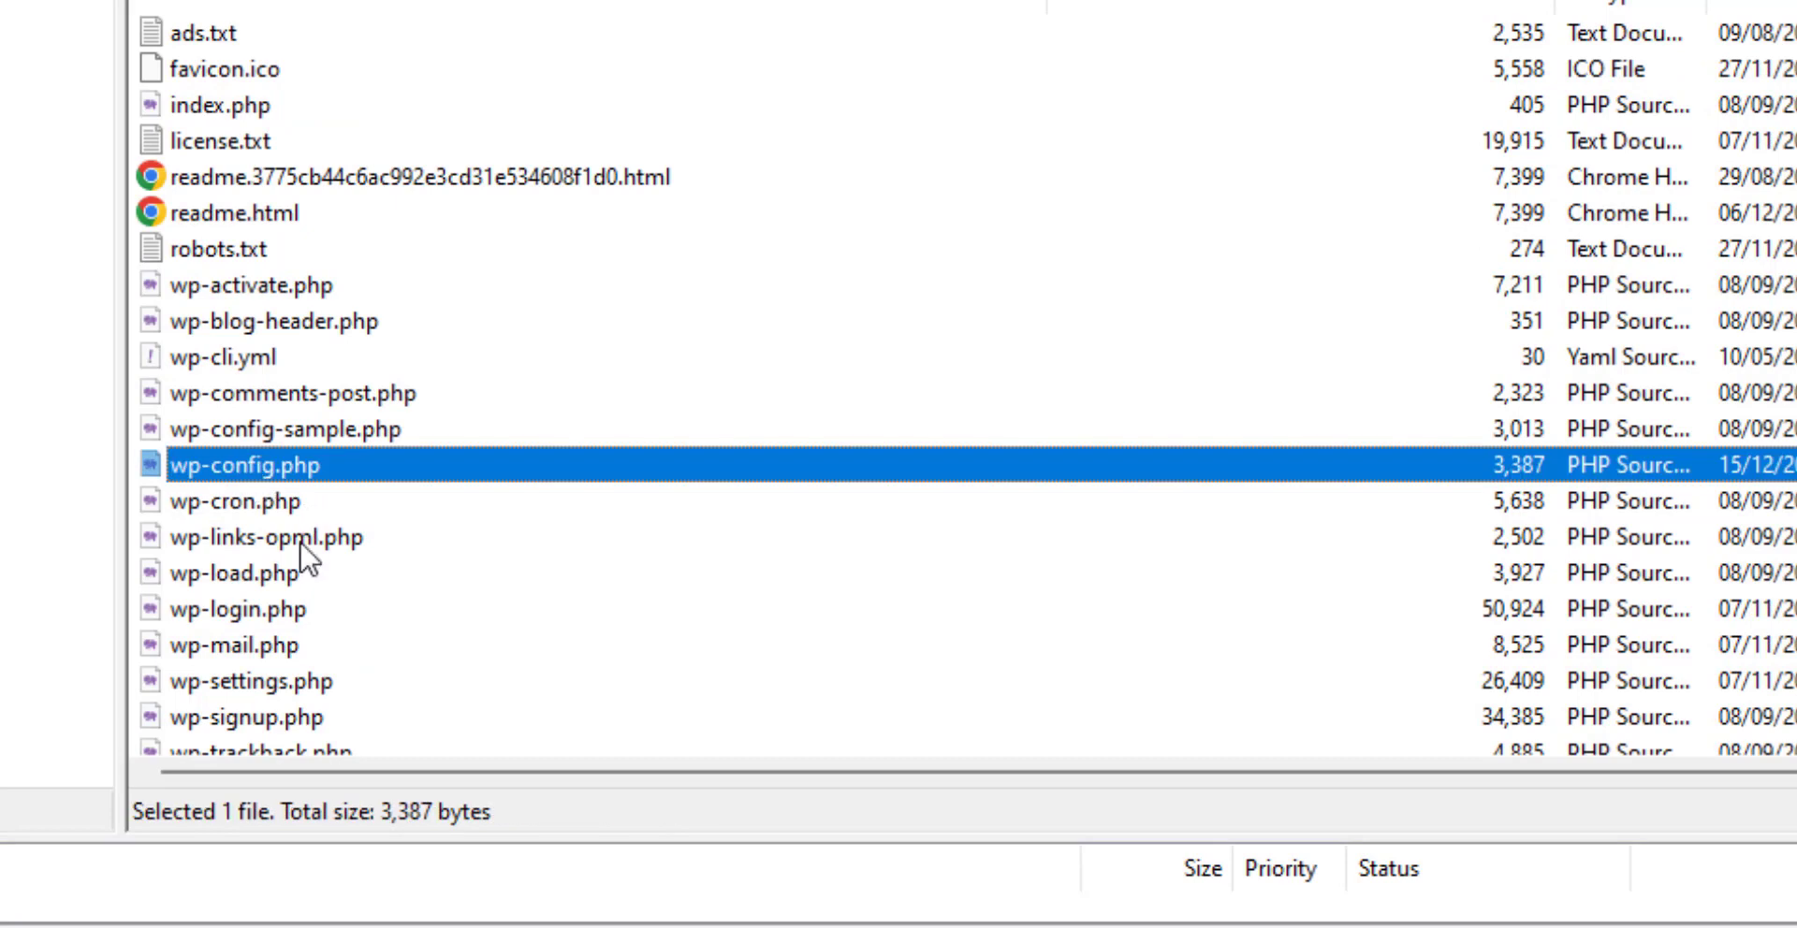
right_click(235, 459)
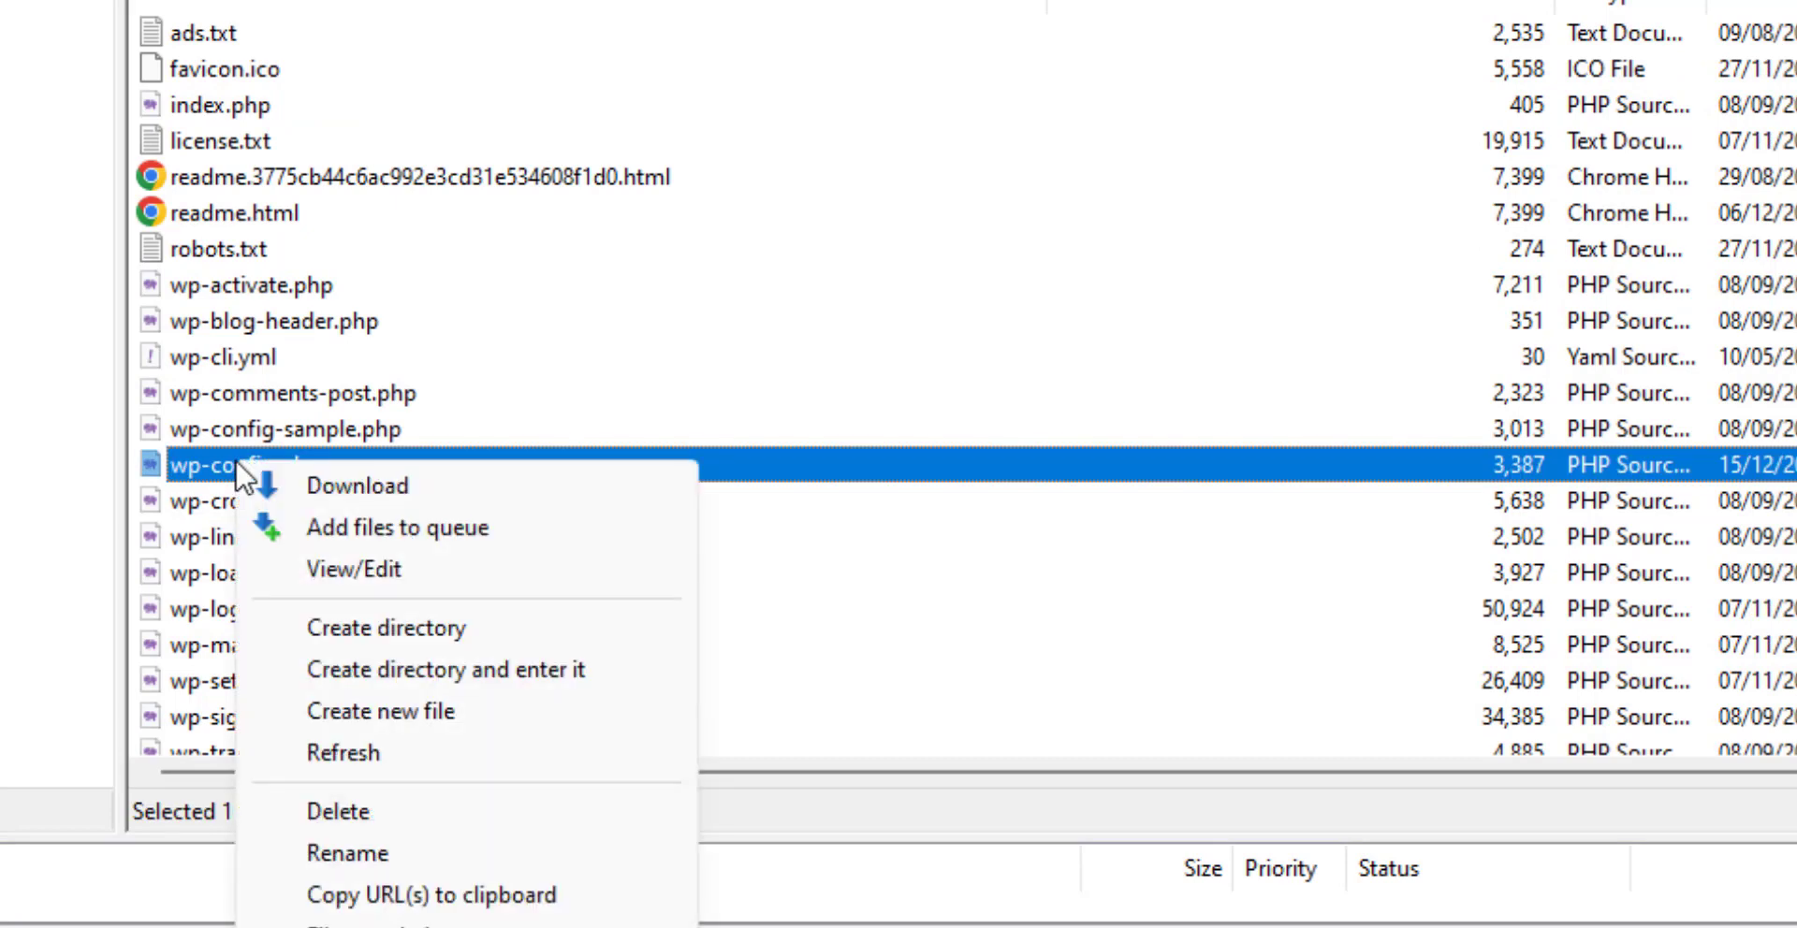
left_click(385, 570)
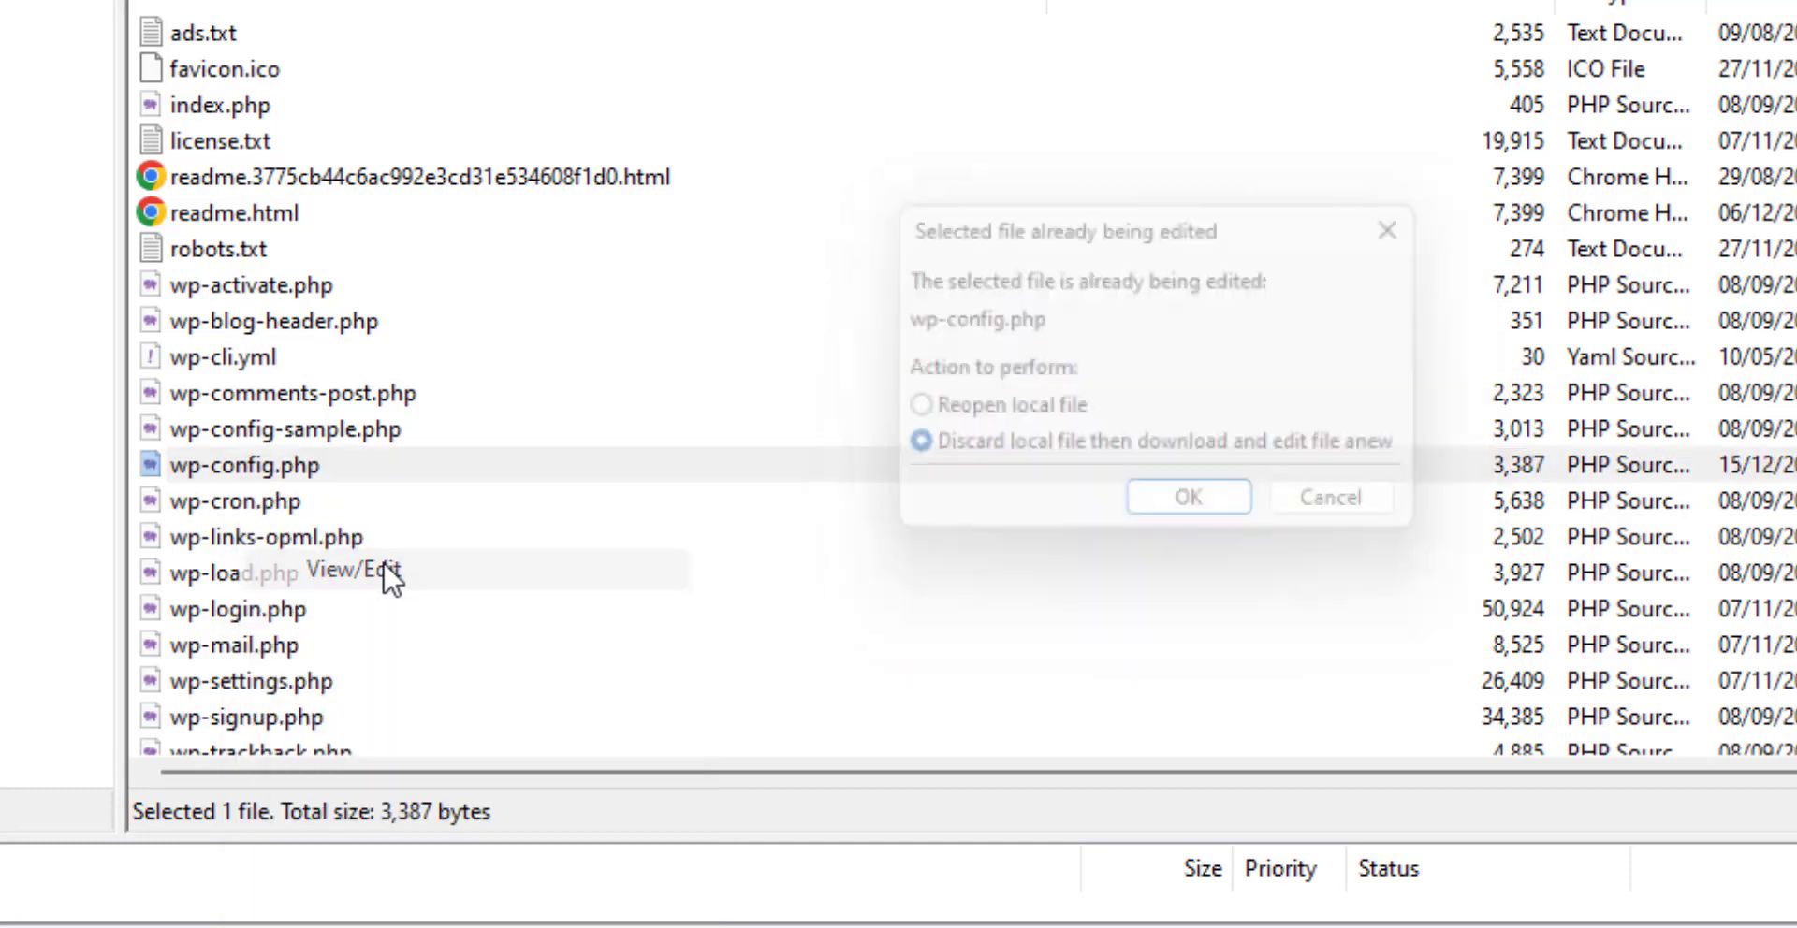
left_click(1205, 520)
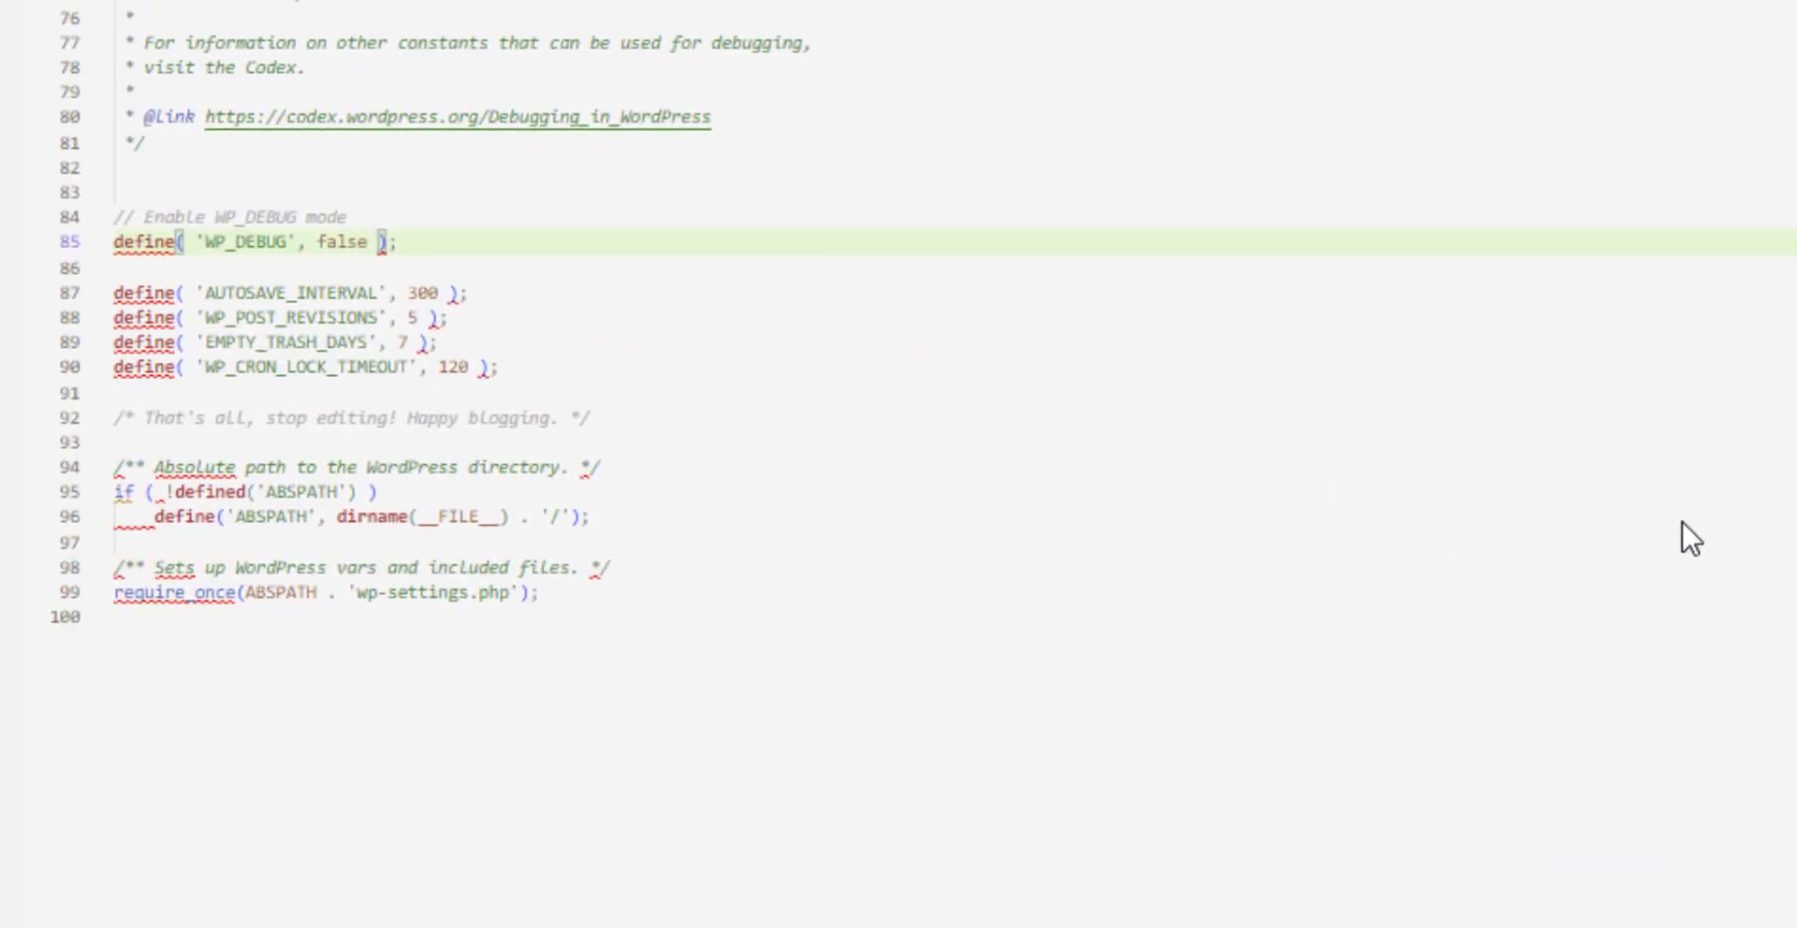
Step: Set WP_DEBUG to true in wp-config.php and upload the changed file back to the server
scroll(898, 464, "up", 14)
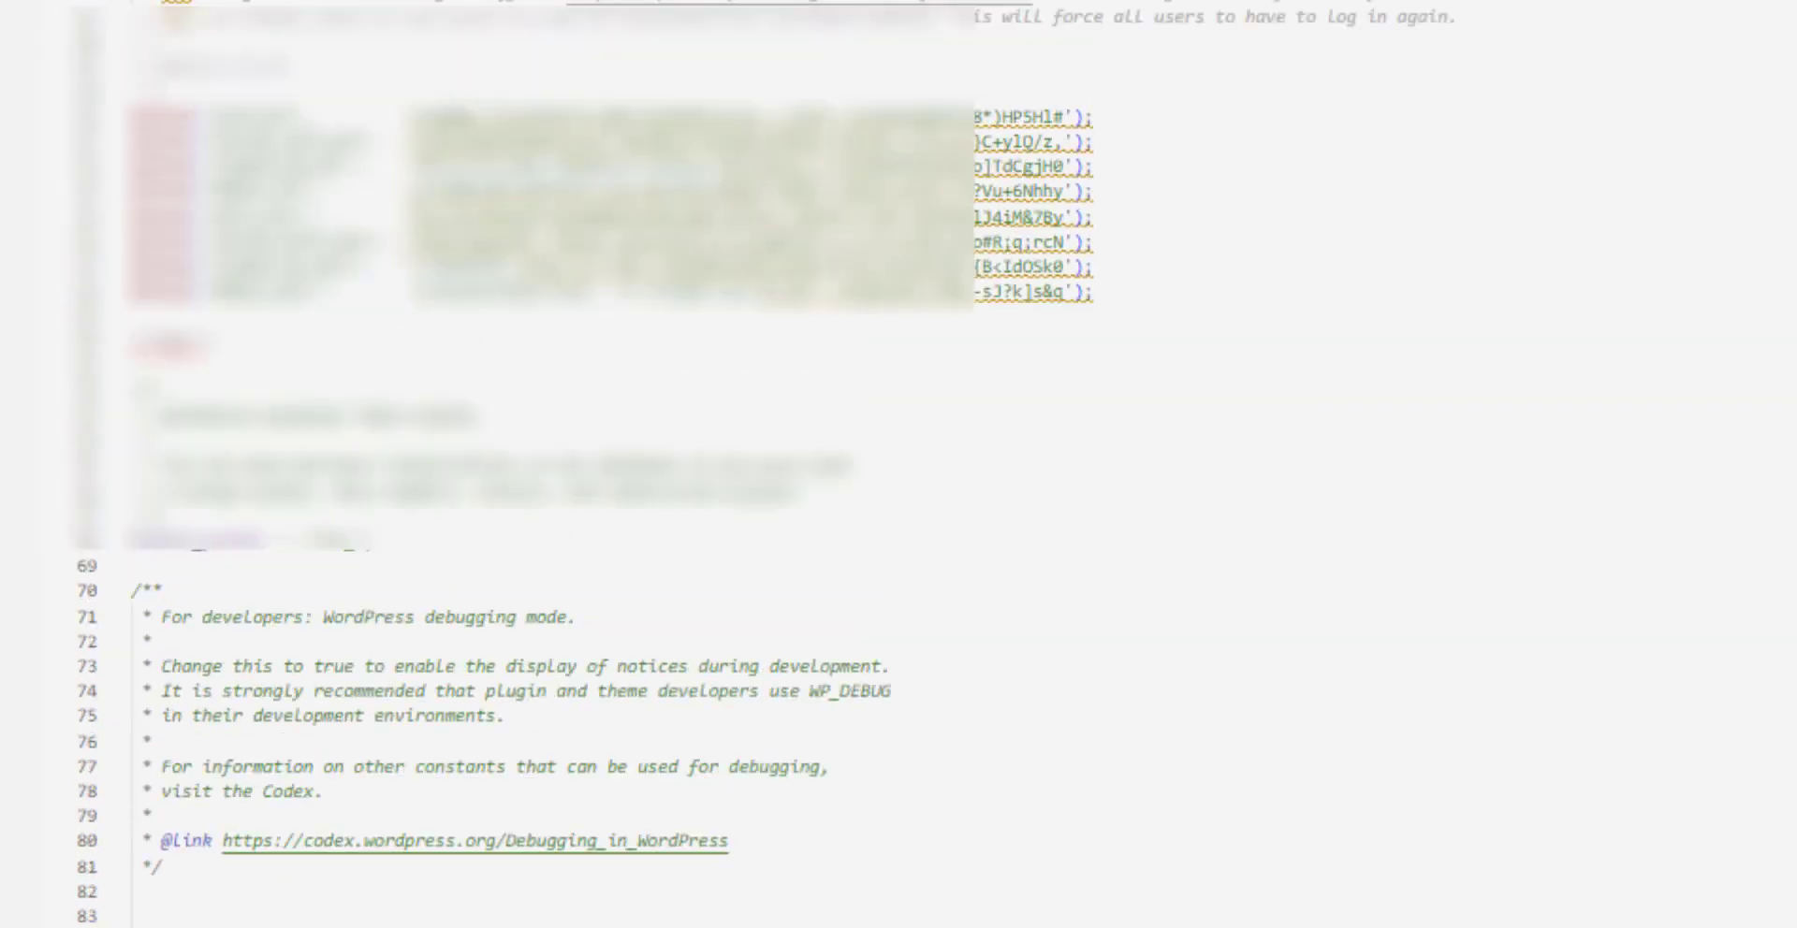
scroll(544, 62, "down", 10)
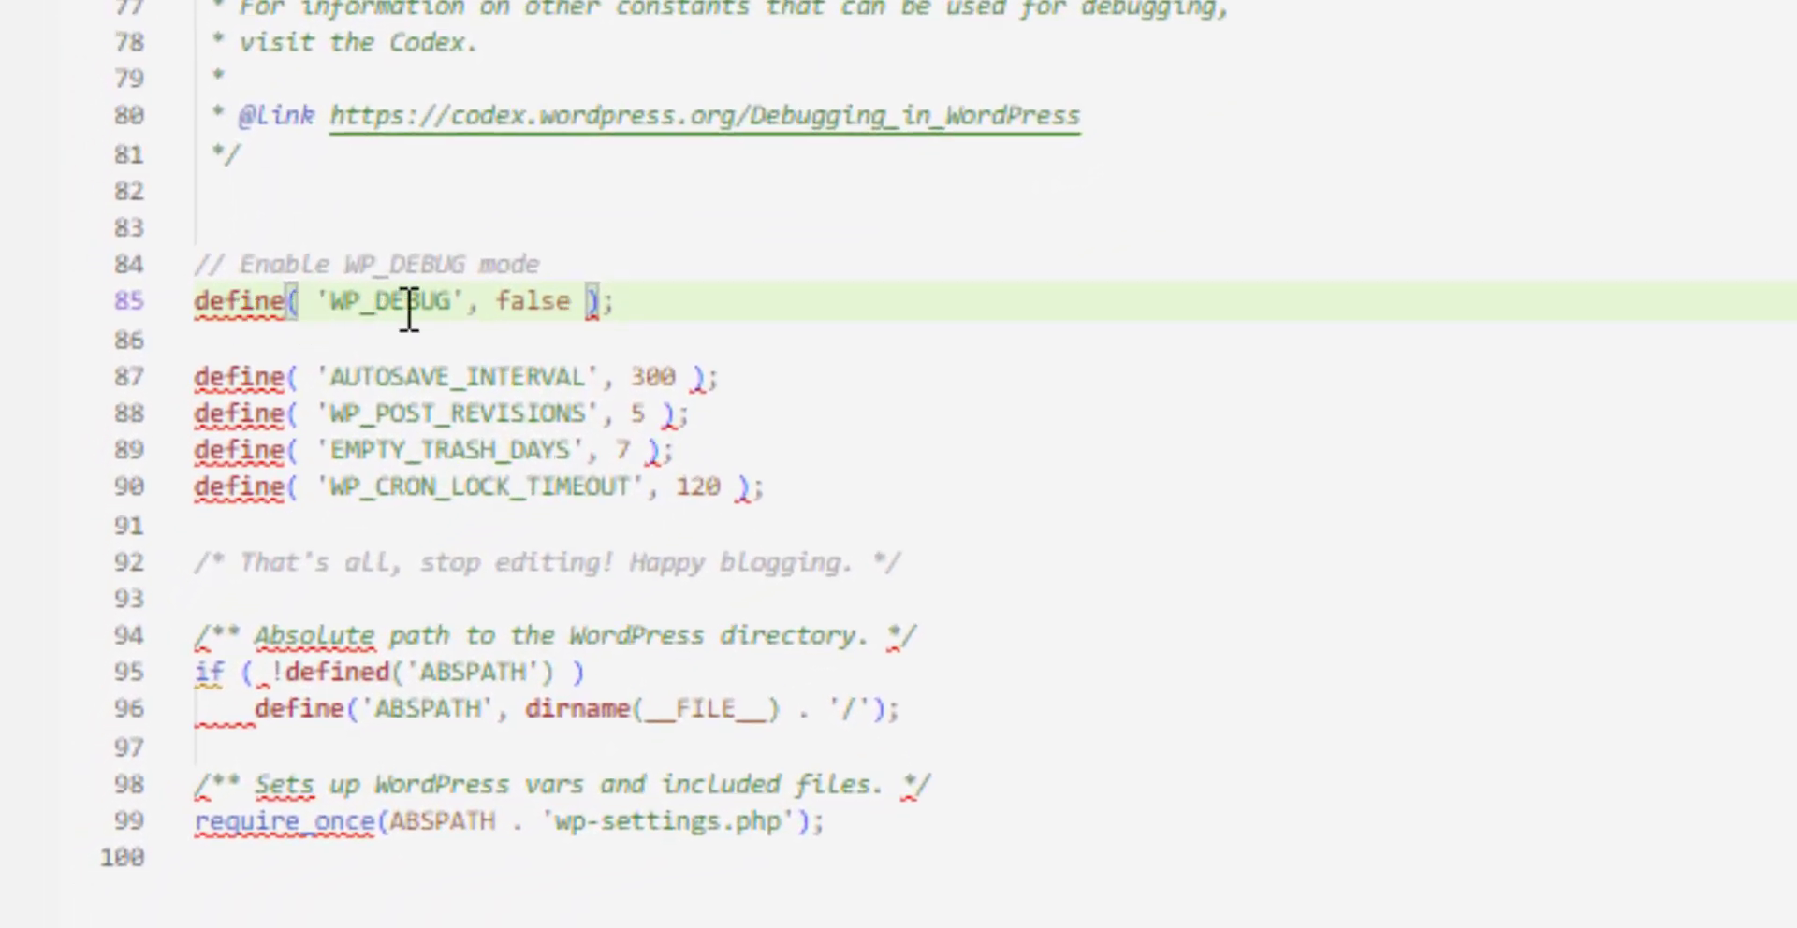
double_click(554, 300)
key("BackSpace")
key("BackSpace")
key("BackSpace")
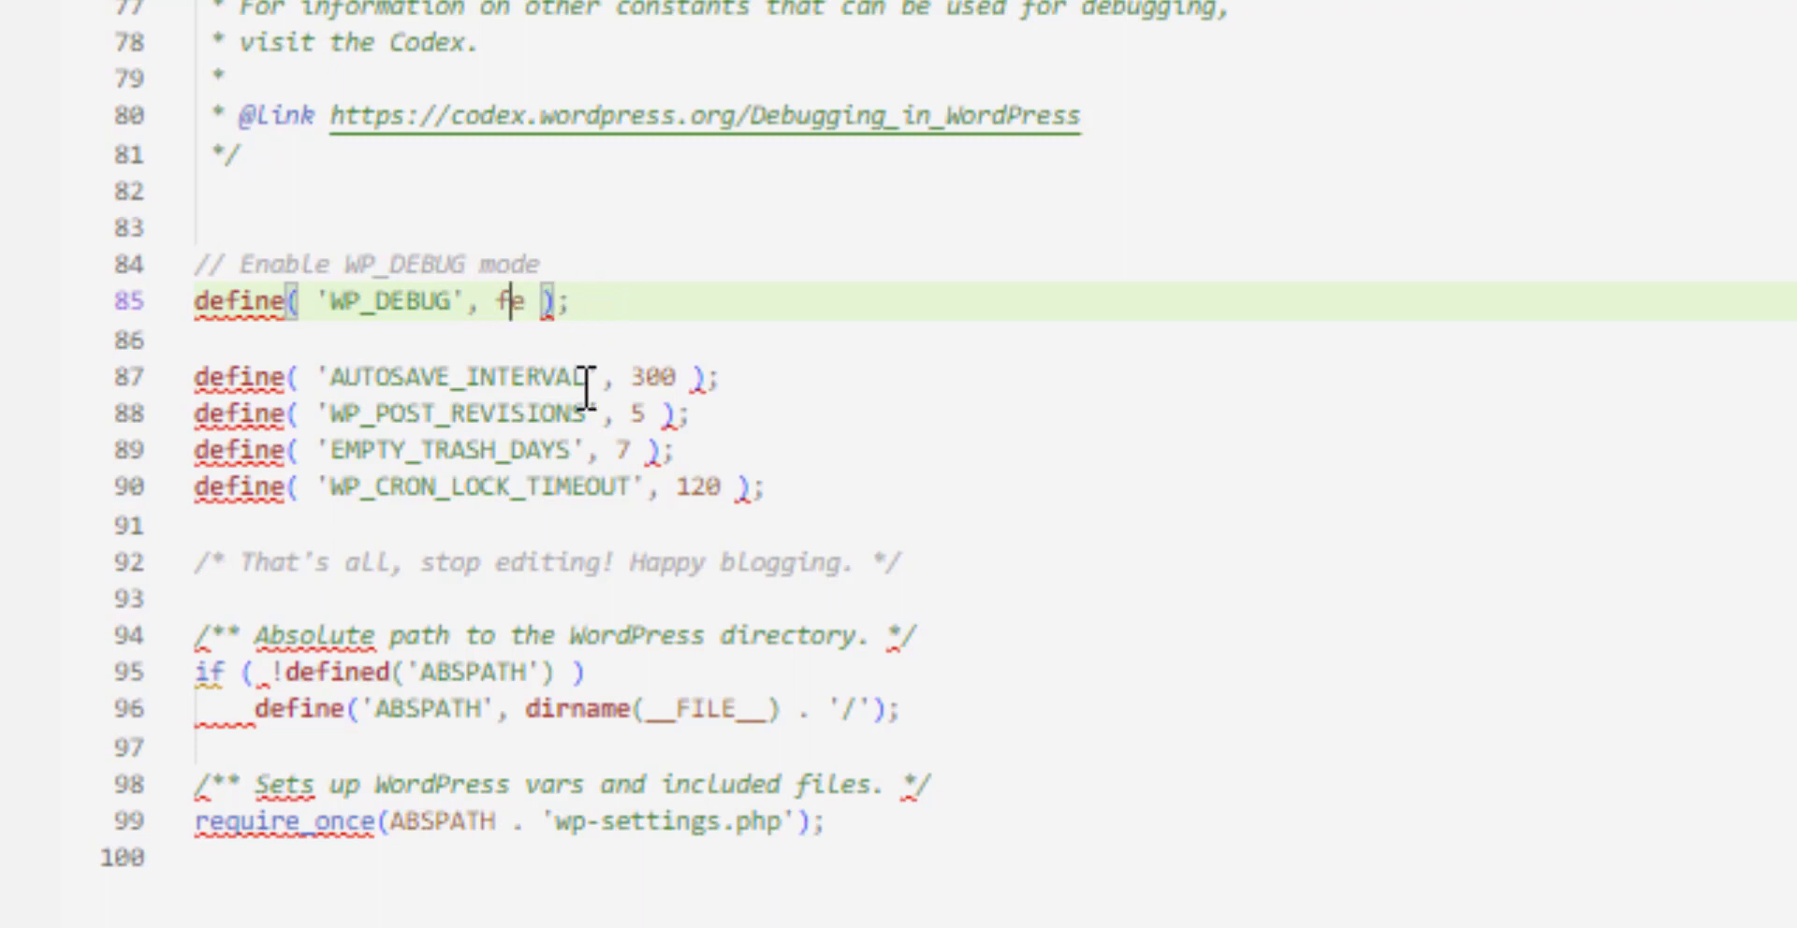
key("BackSpace")
type("tru")
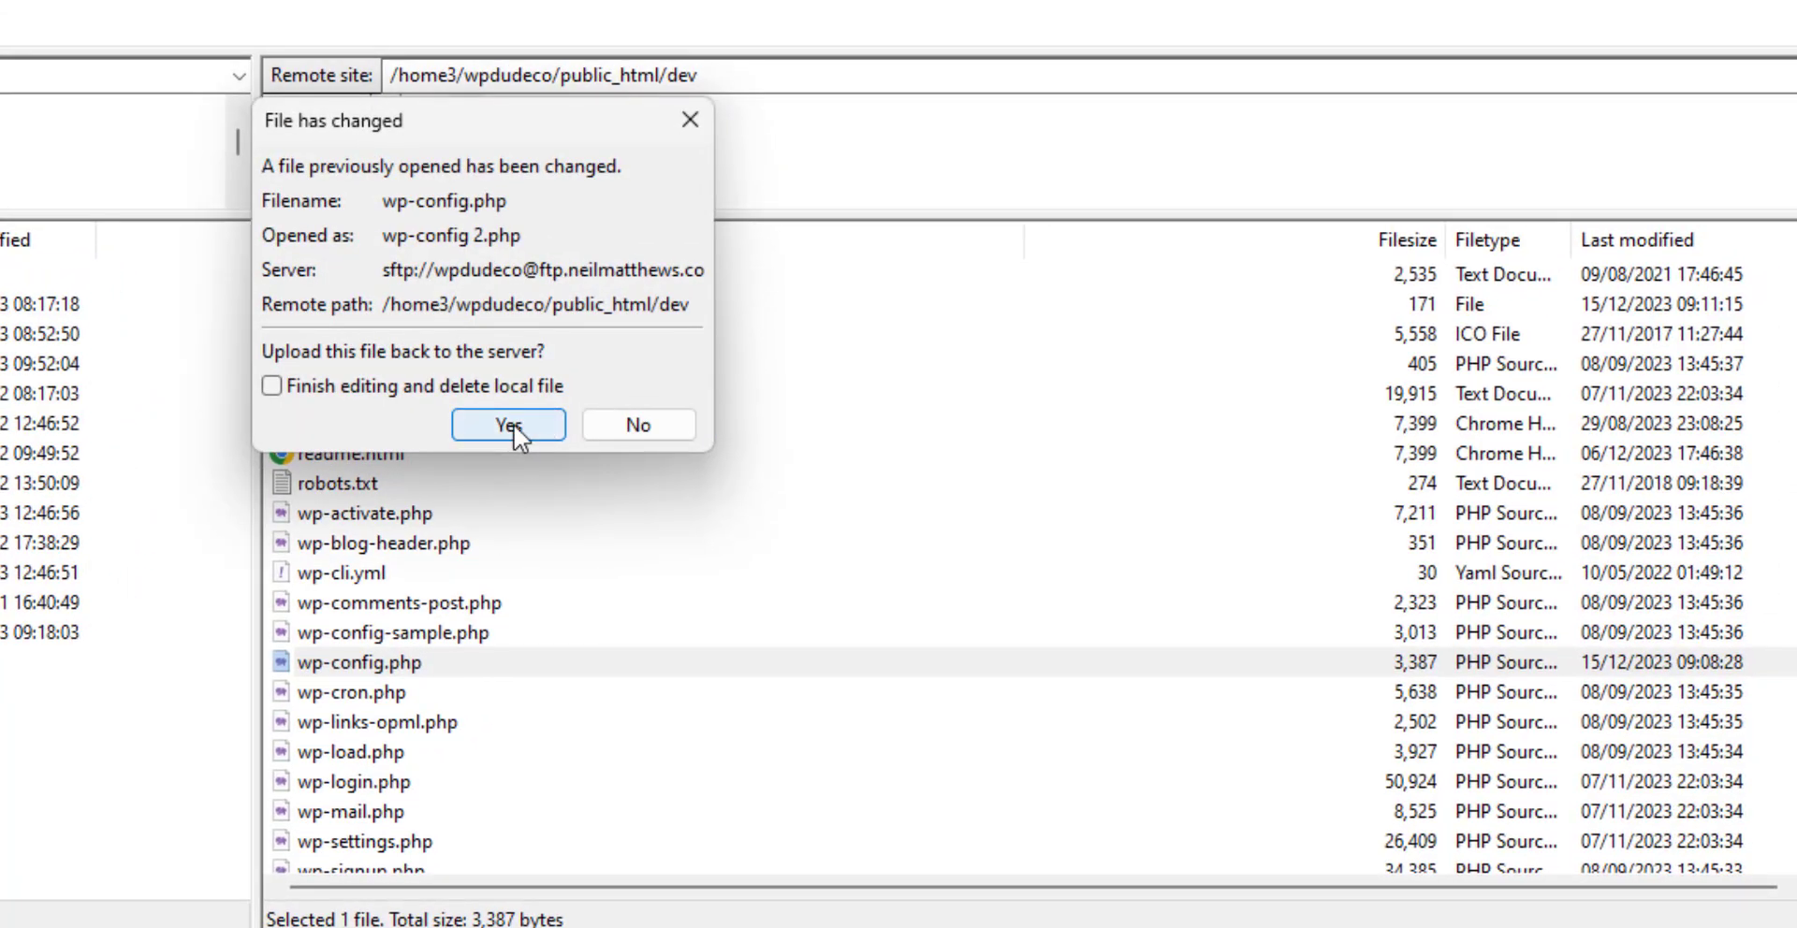
left_click(513, 423)
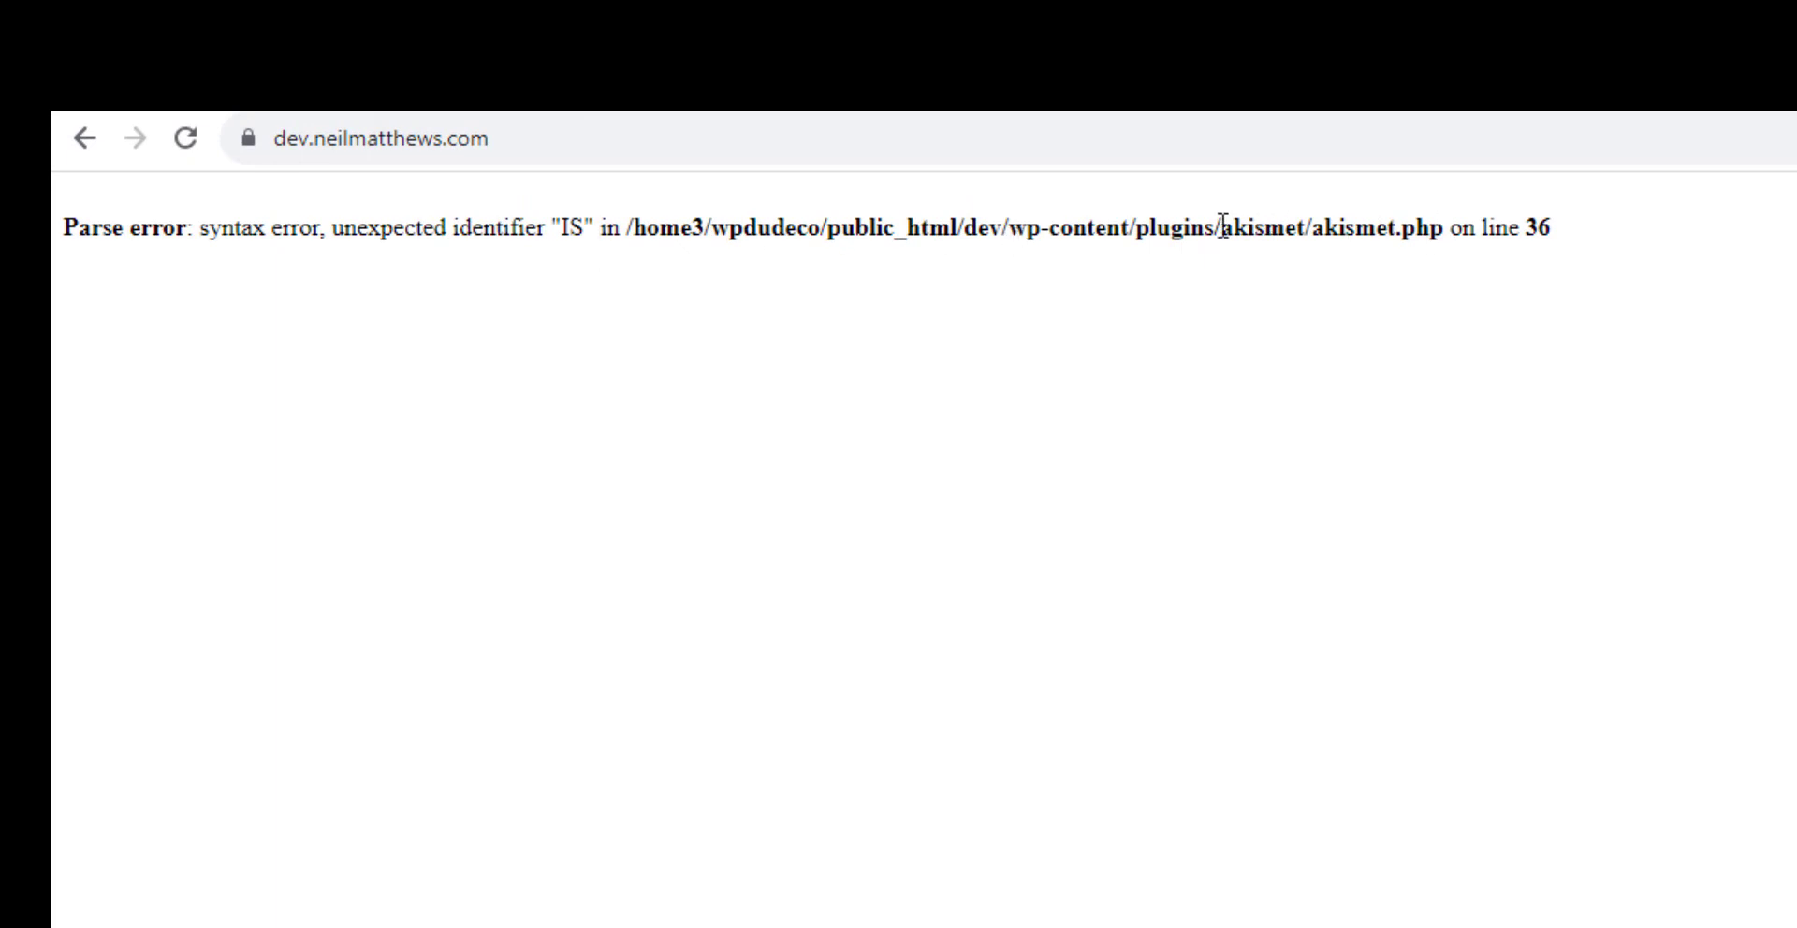
Step: Switch to the browser and examine the parse error for the plugin folder, file name and line number at fault
left_click_drag(1234, 227, 1305, 227)
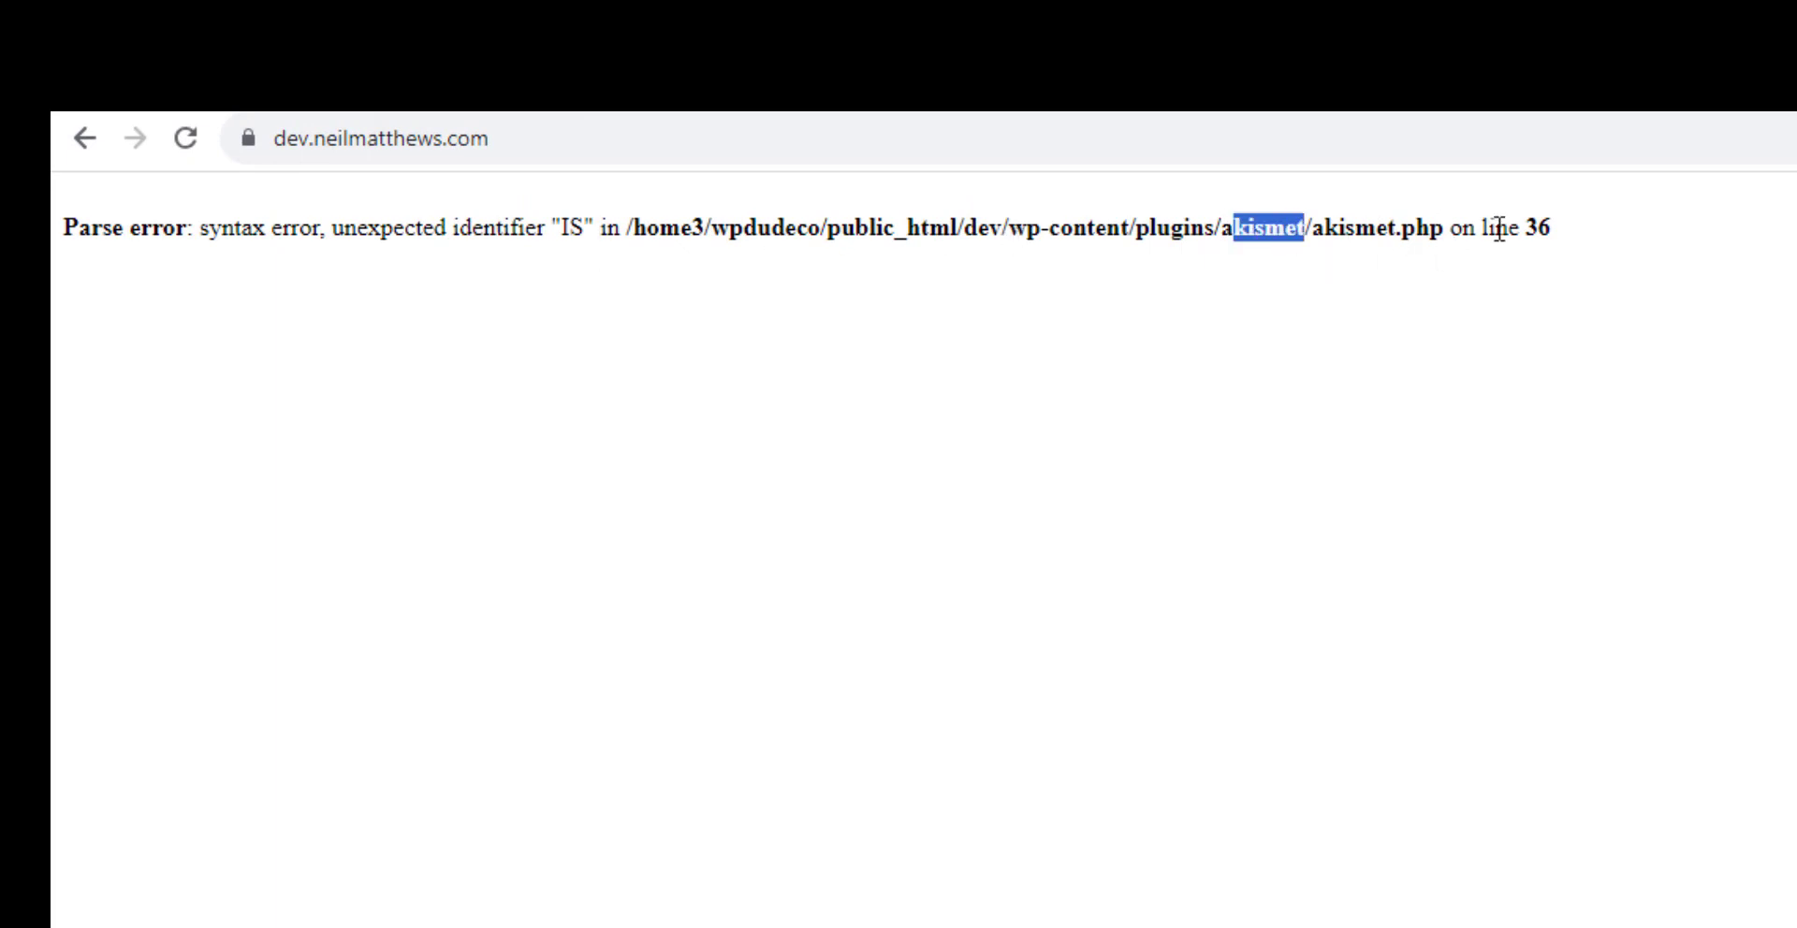
double_click(1538, 227)
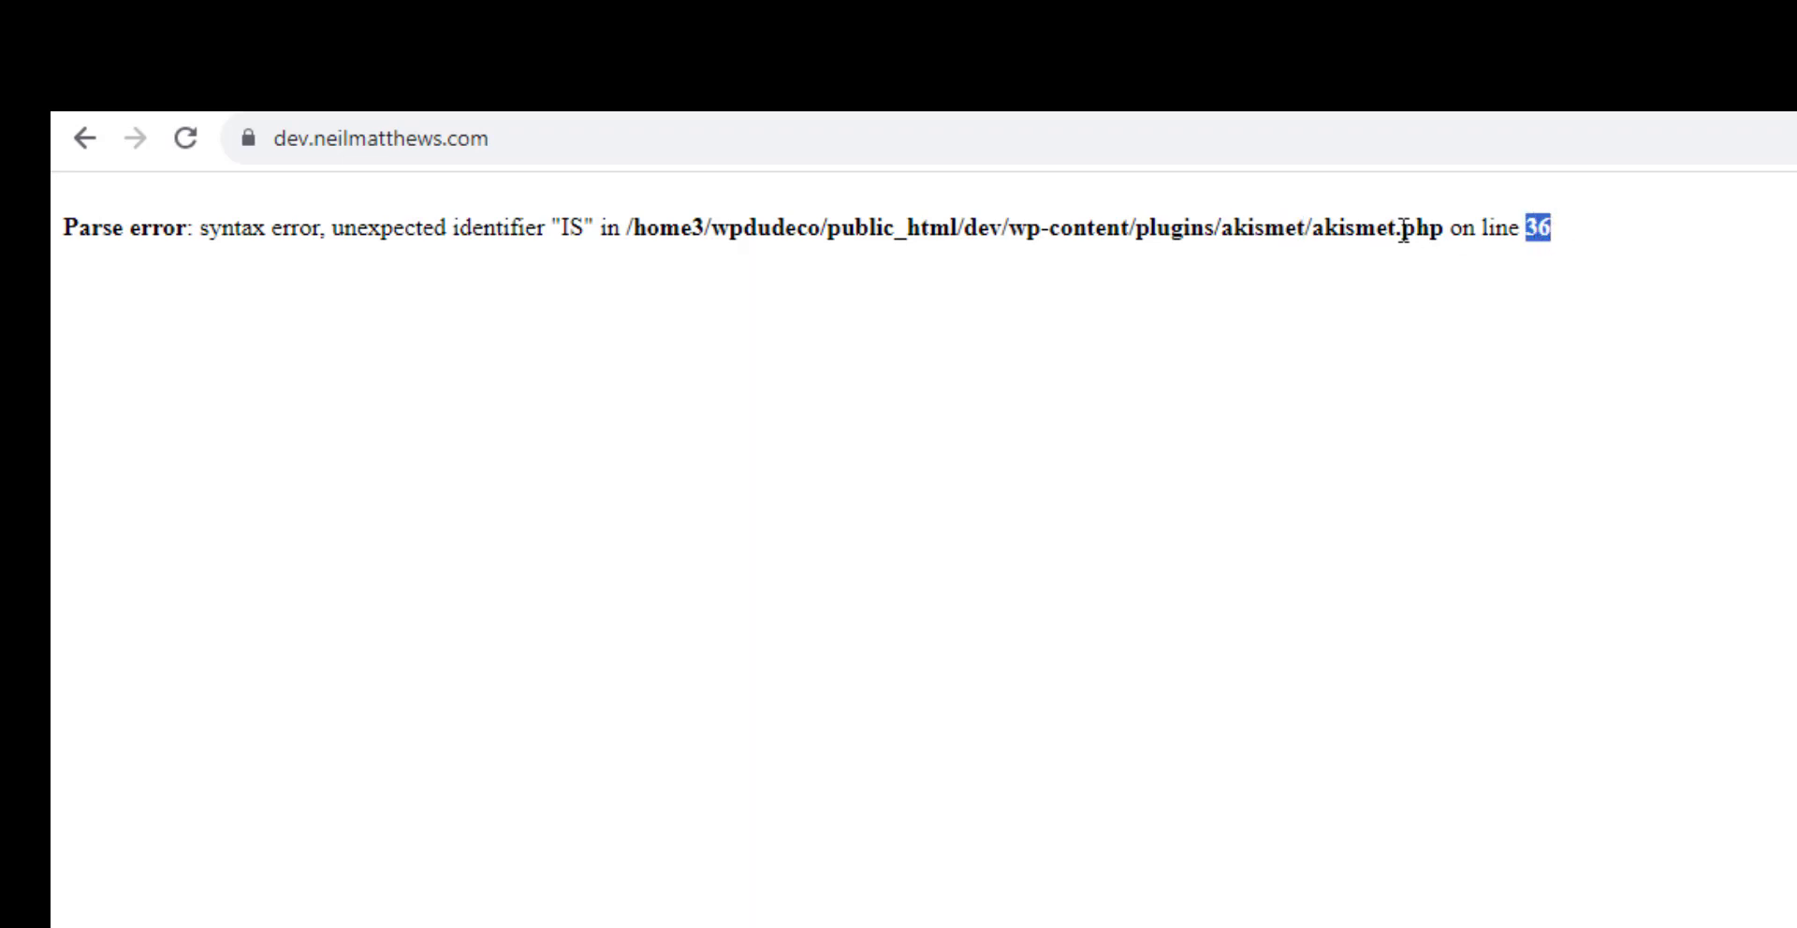
left_click_drag(1313, 228, 1446, 230)
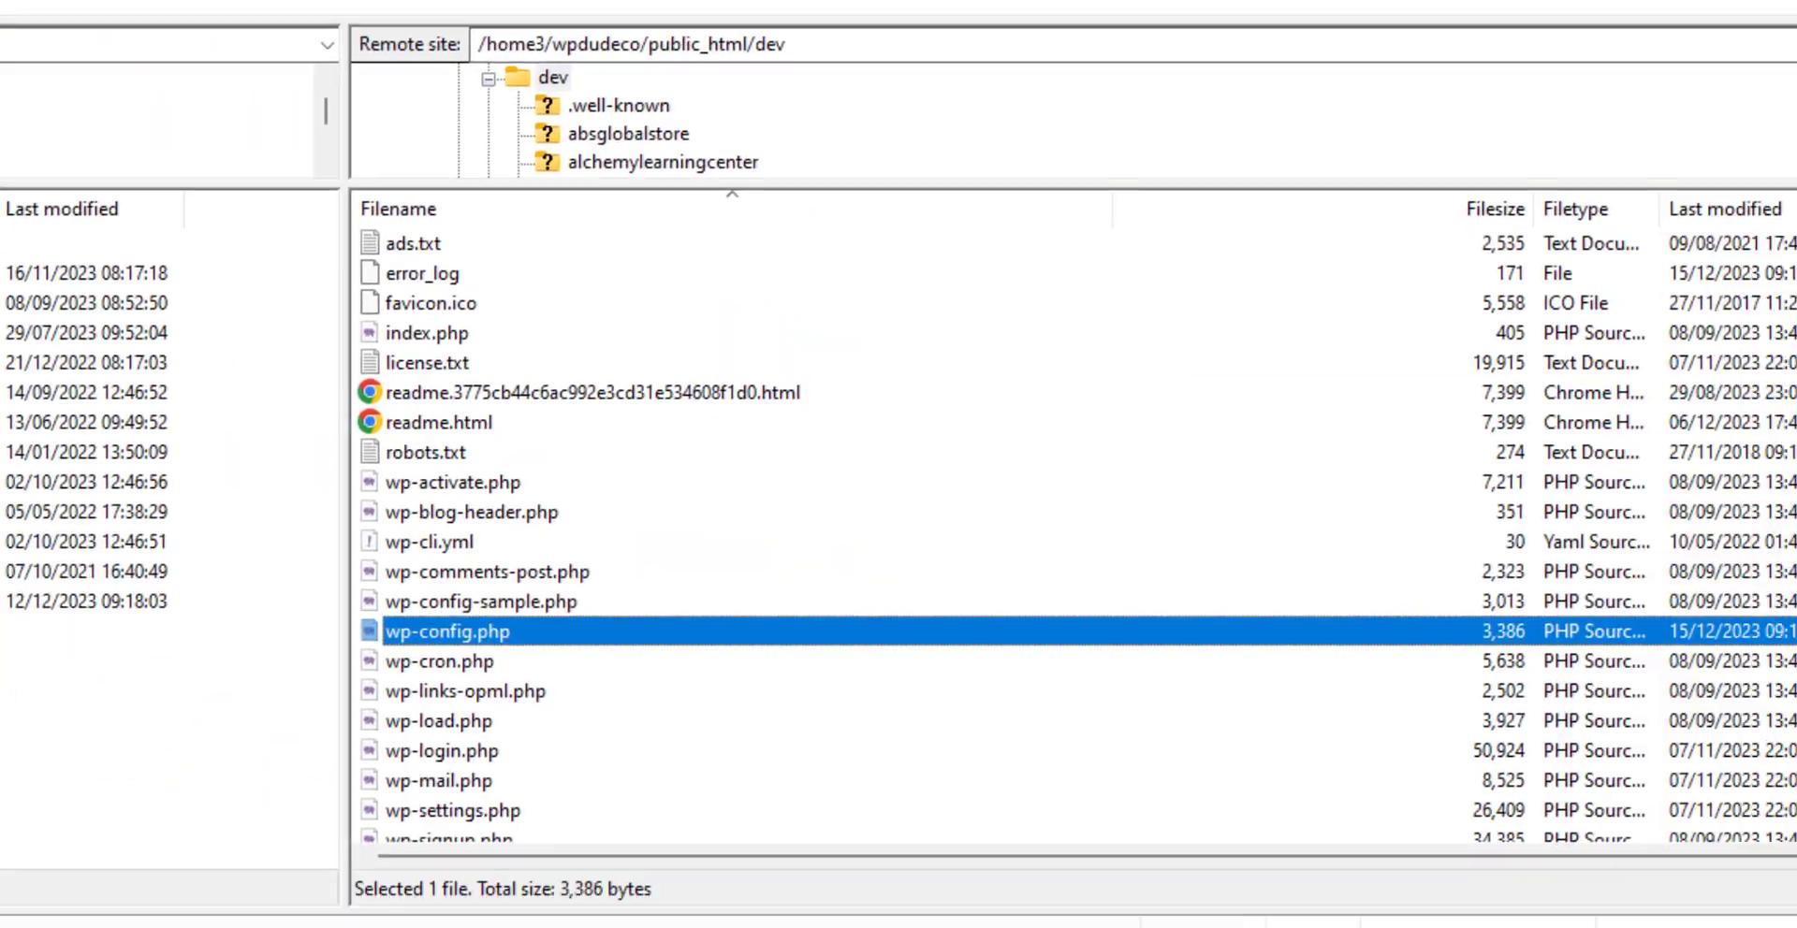
Step: Return to FileZilla and go to the wp-content/plugins/akismet folder on the remote site
scroll(300, 341, "up", 6)
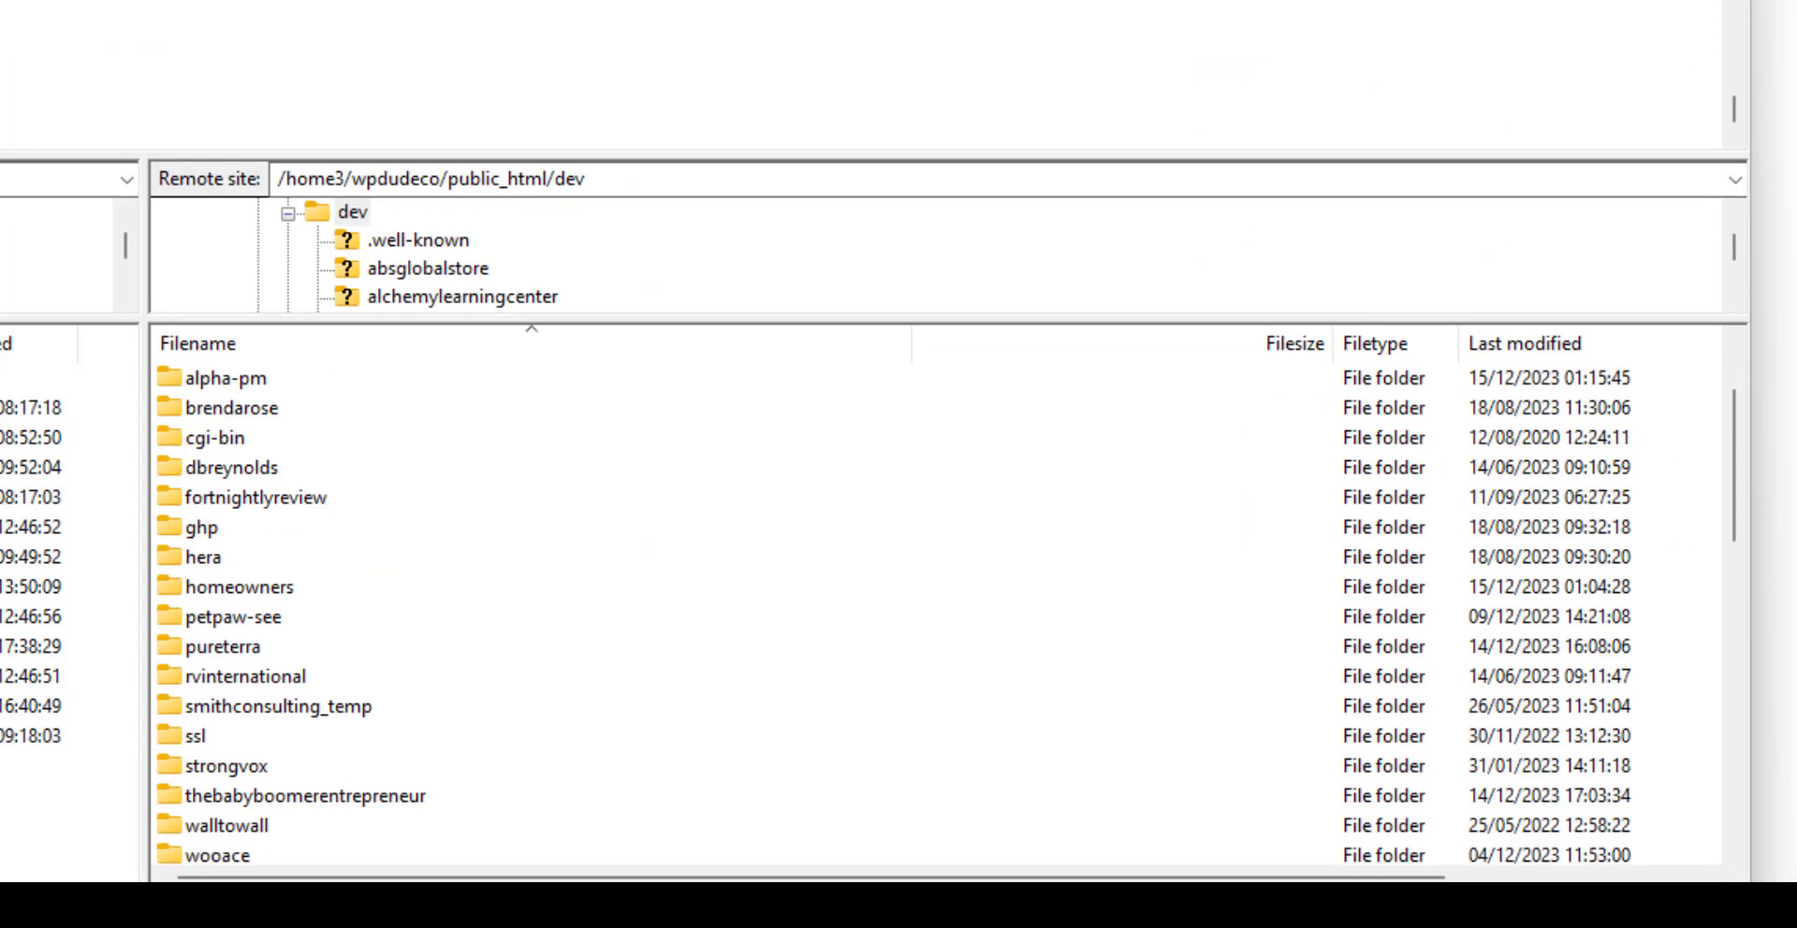
scroll(309, 562, "down", 6)
scroll(254, 524, "up", 1)
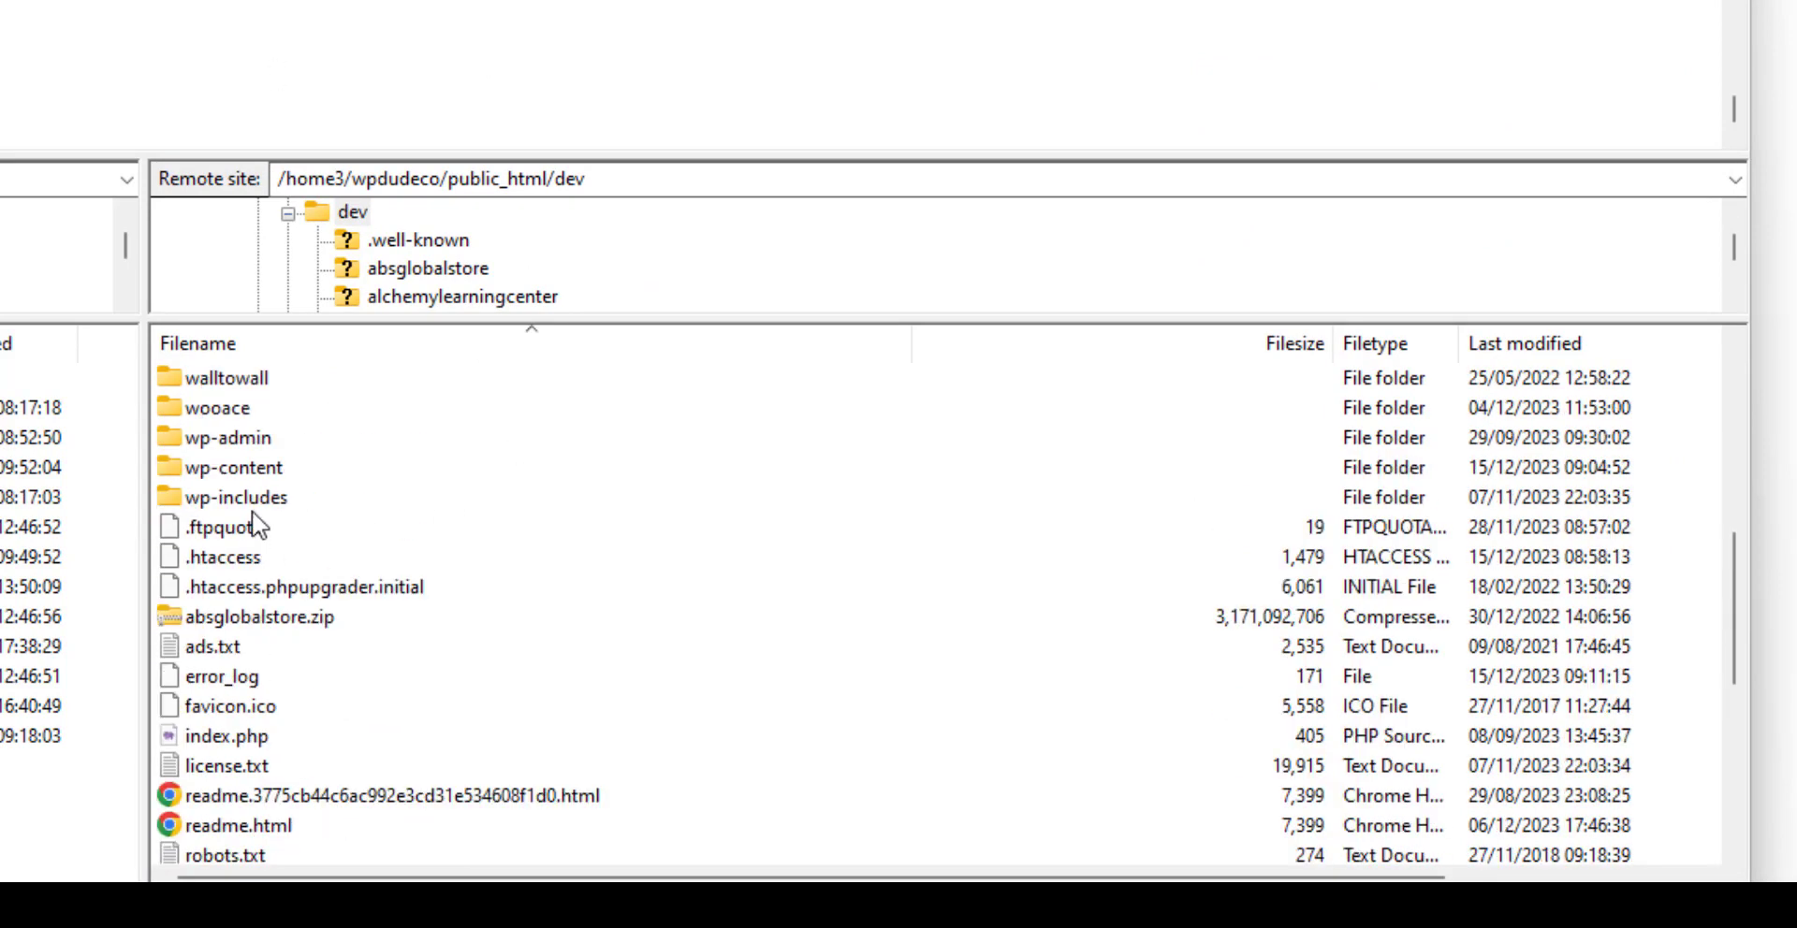
left_click(248, 472)
double_click(328, 472)
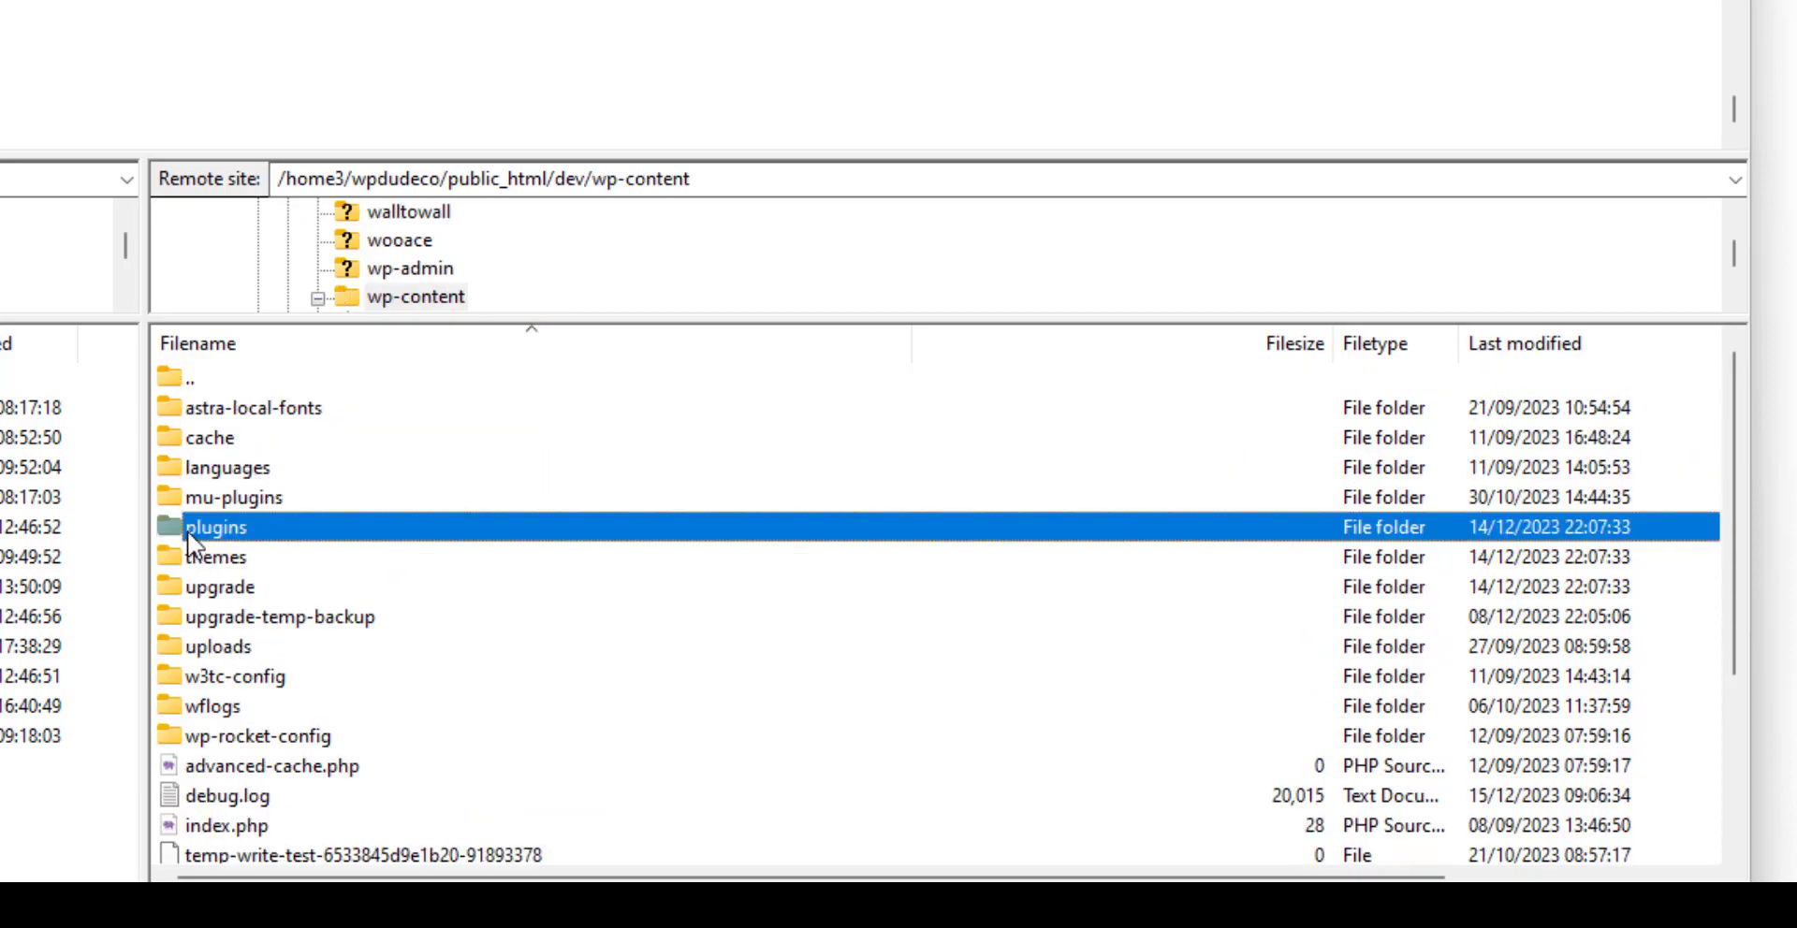
double_click(198, 527)
double_click(224, 437)
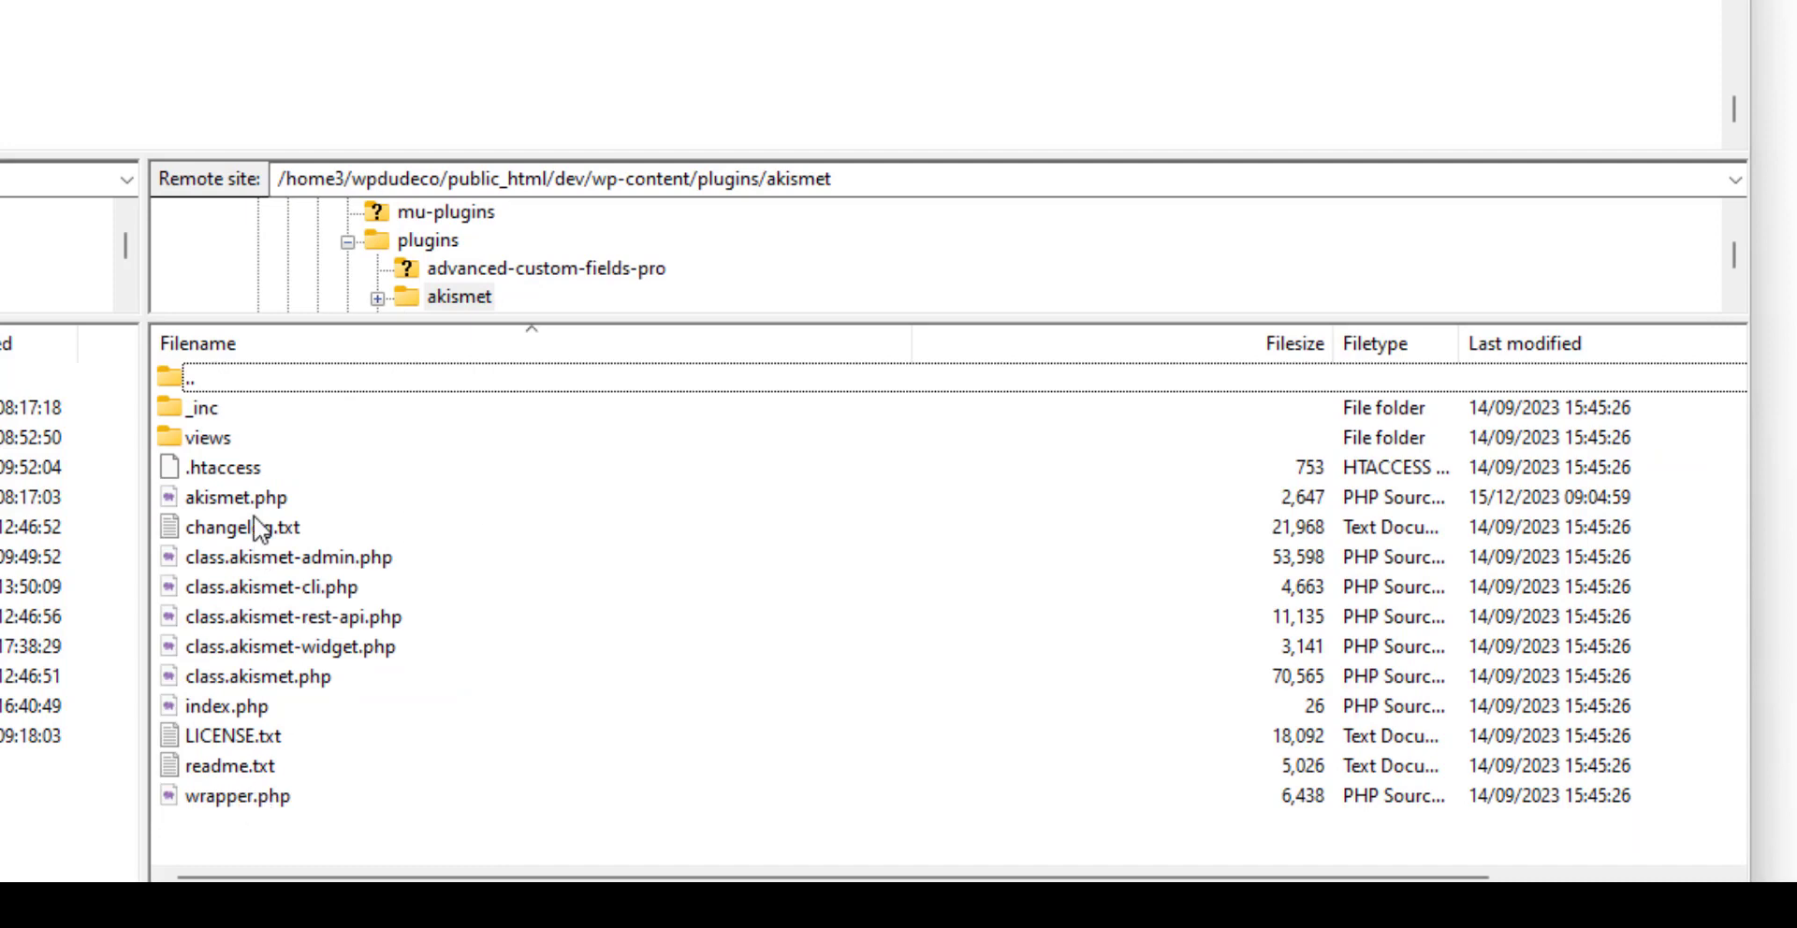
Step: Open akismet.php for editing, discarding the local copy and downloading it anew
left_click(243, 489)
right_click(244, 489)
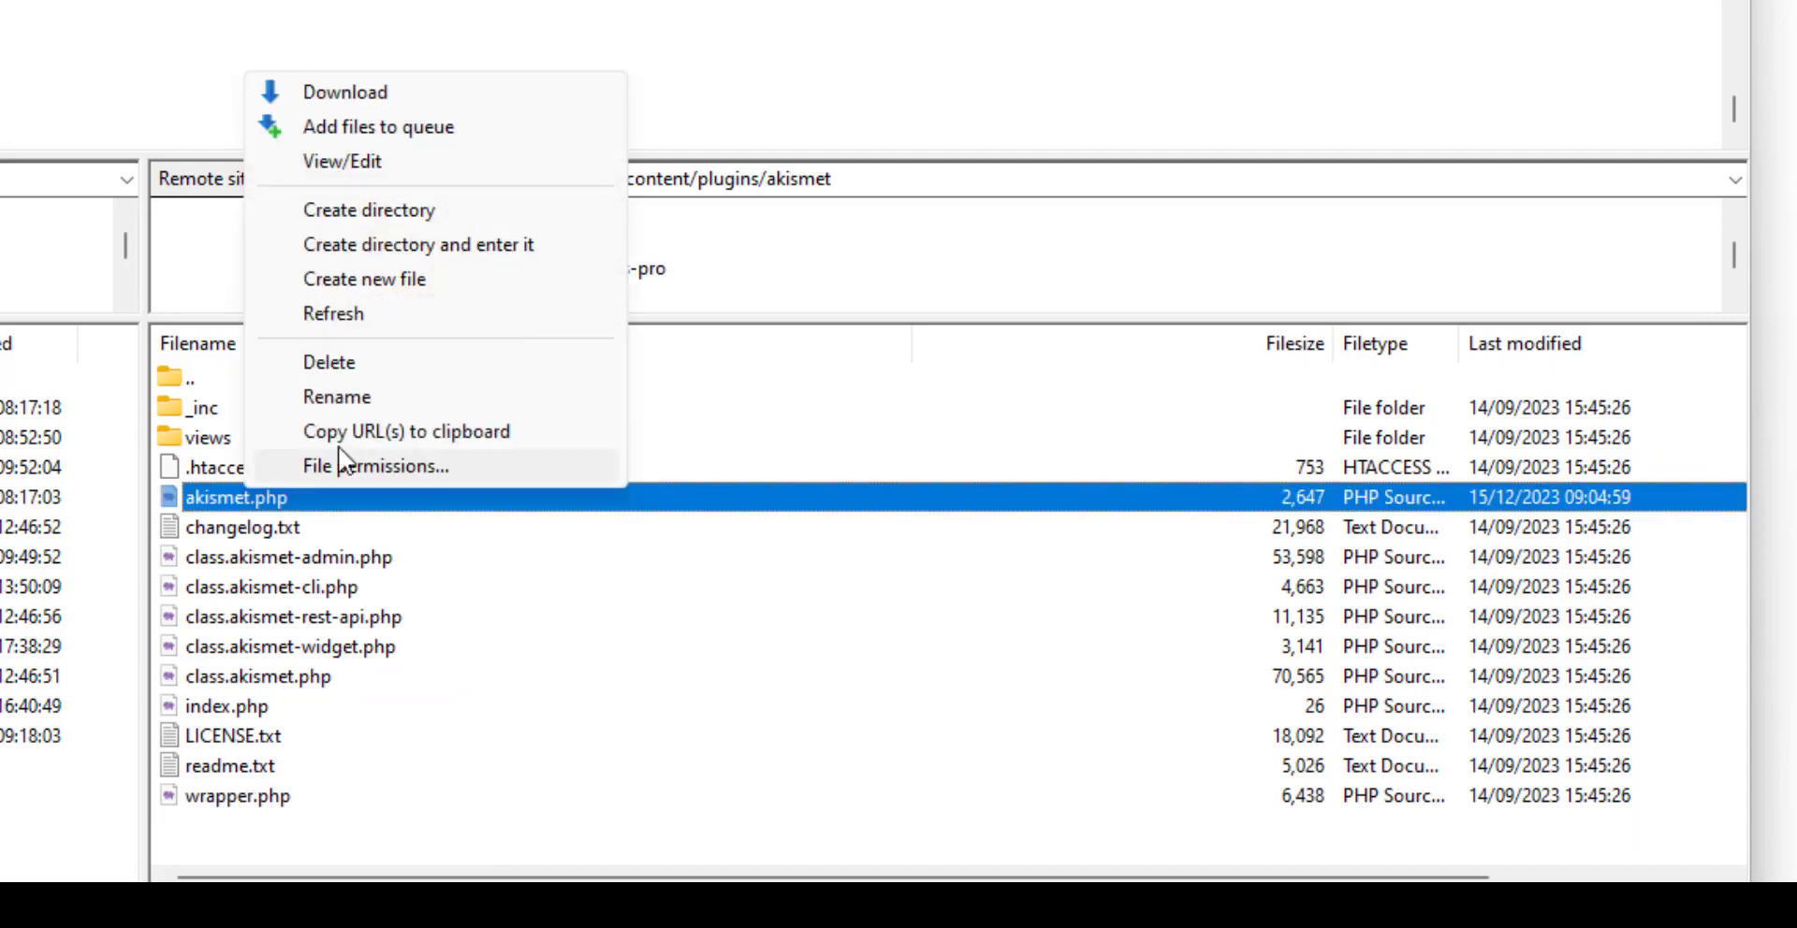
left_click(412, 164)
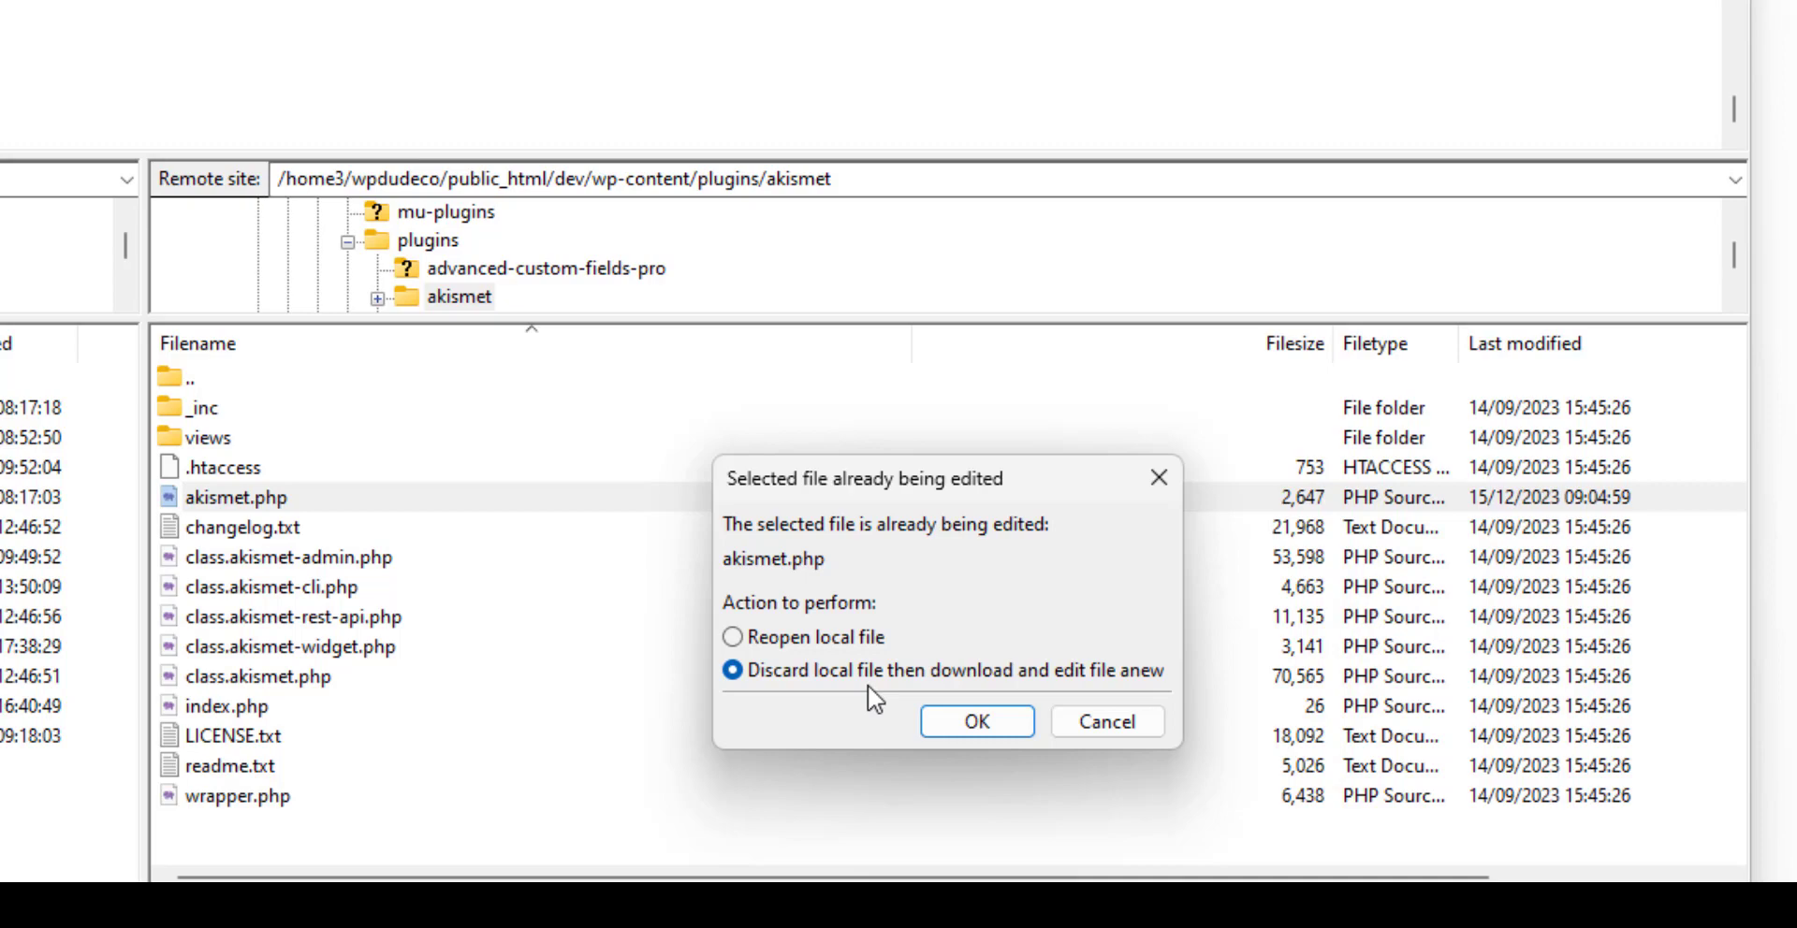
left_click(969, 727)
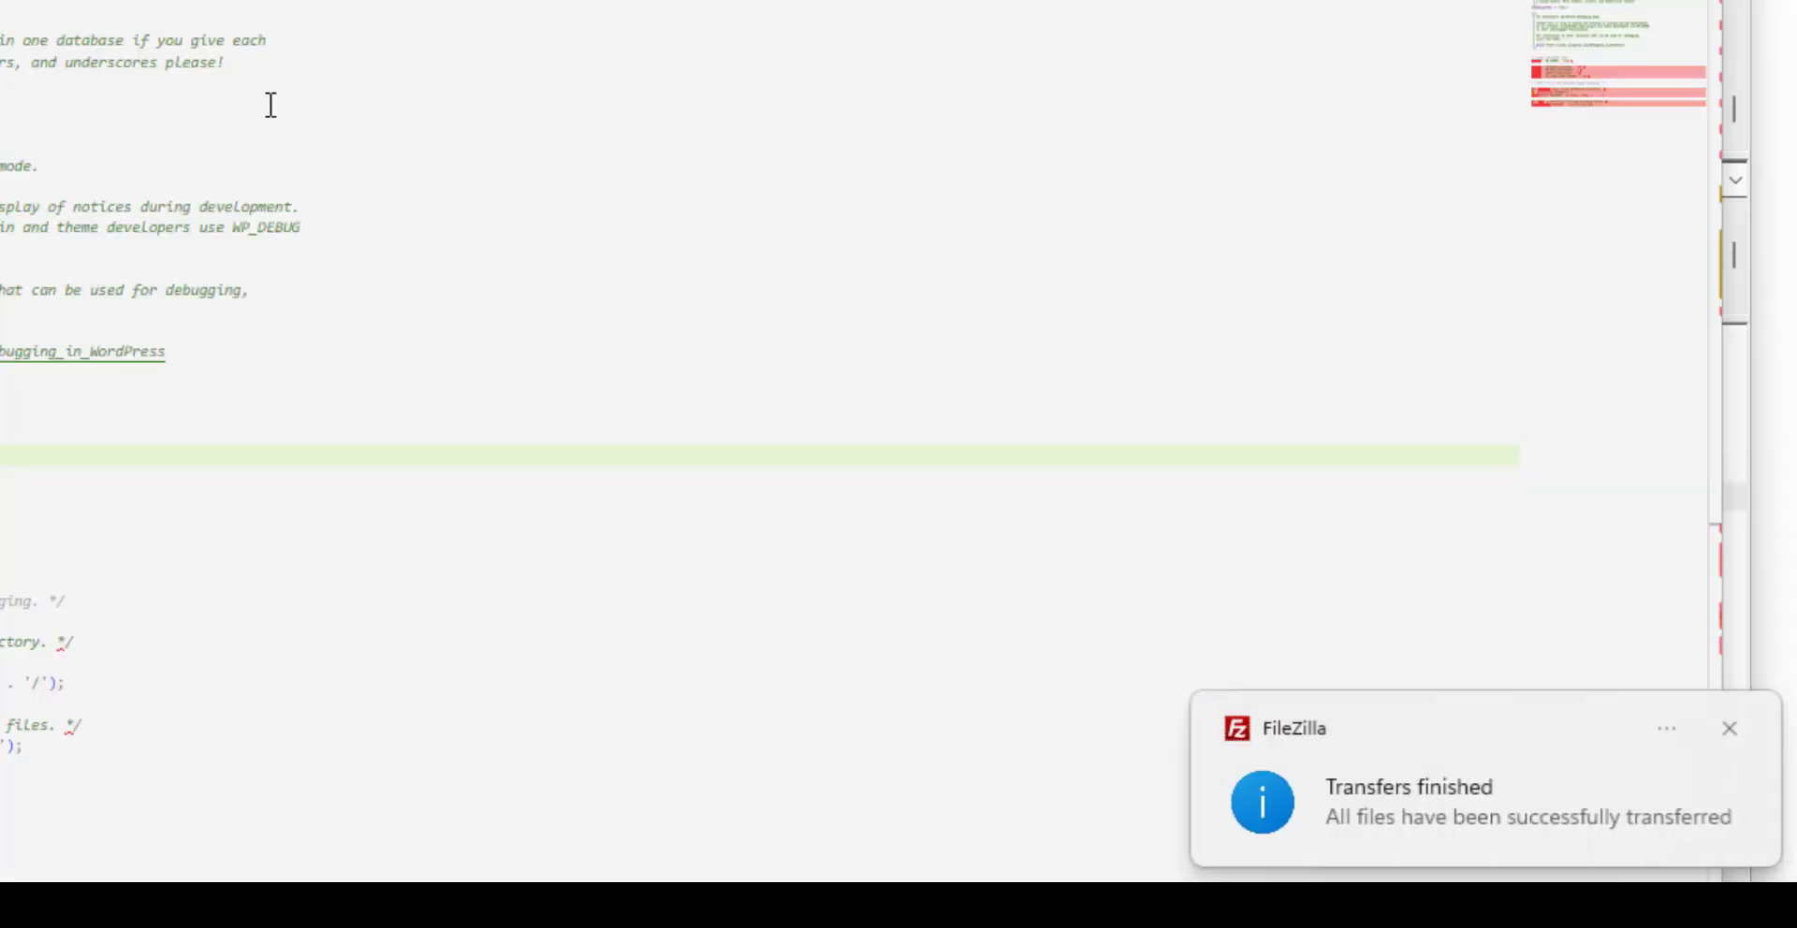
Step: Comment out the "THIS IS A BUG" text on line 36 of akismet.php with // and save the file
scroll(678, 189, "down", 1)
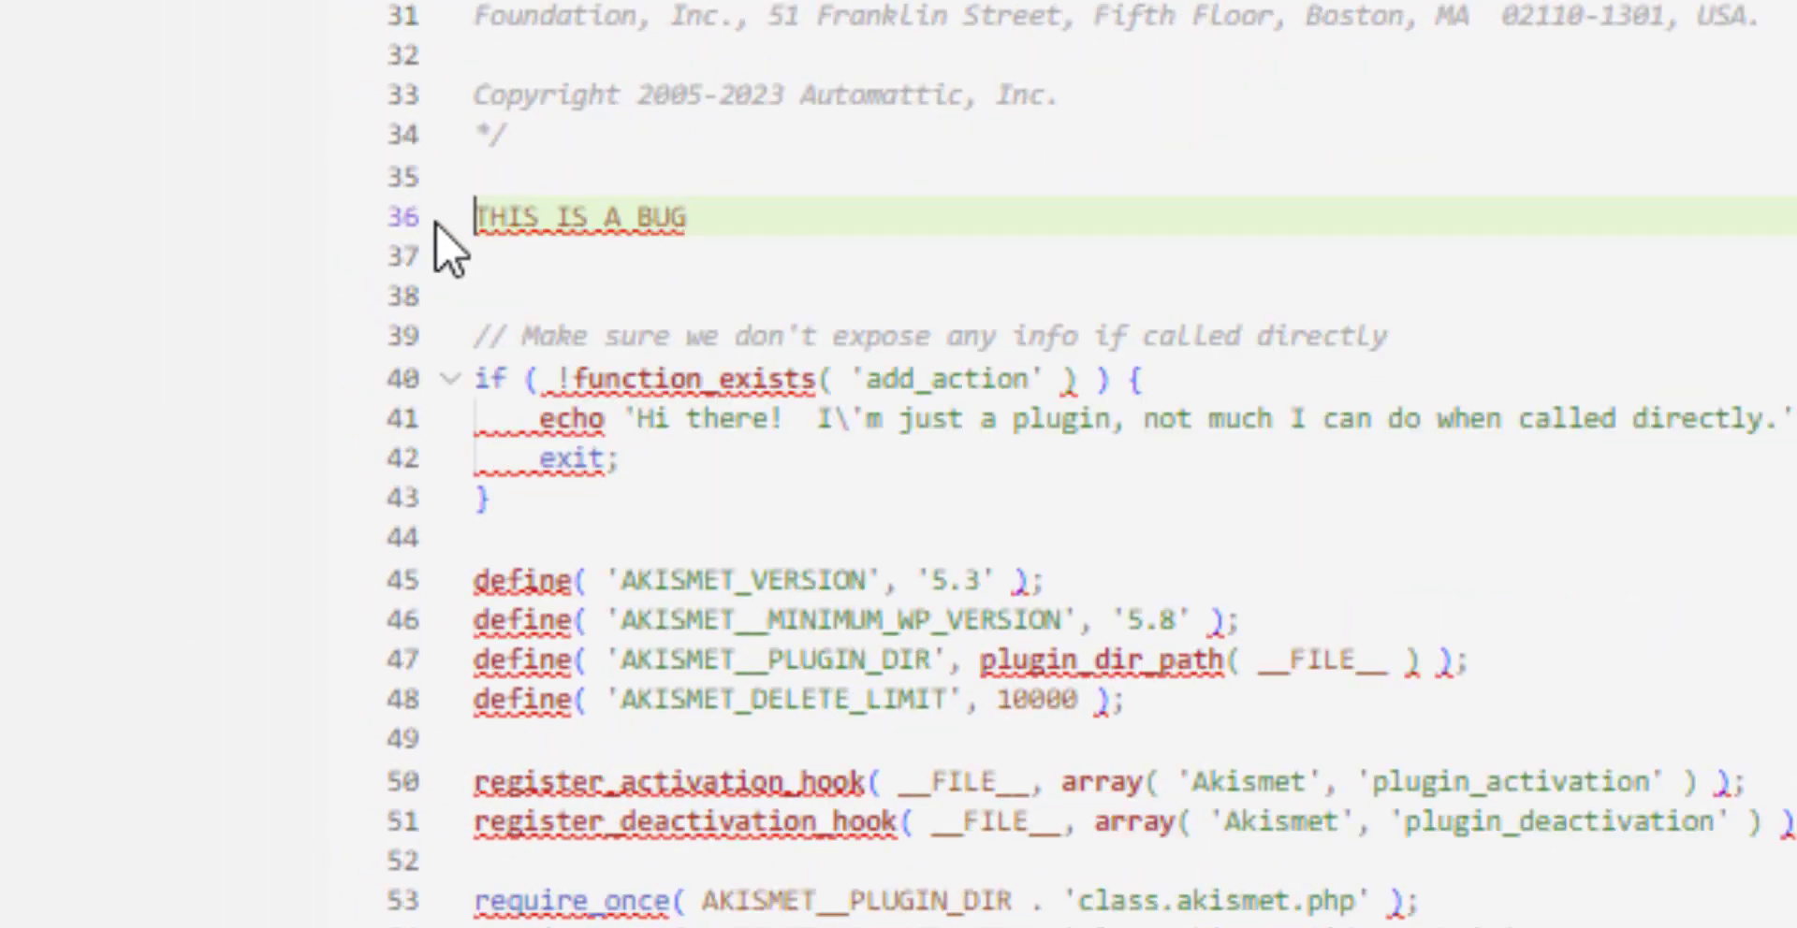
left_click_drag(770, 228, 429, 211)
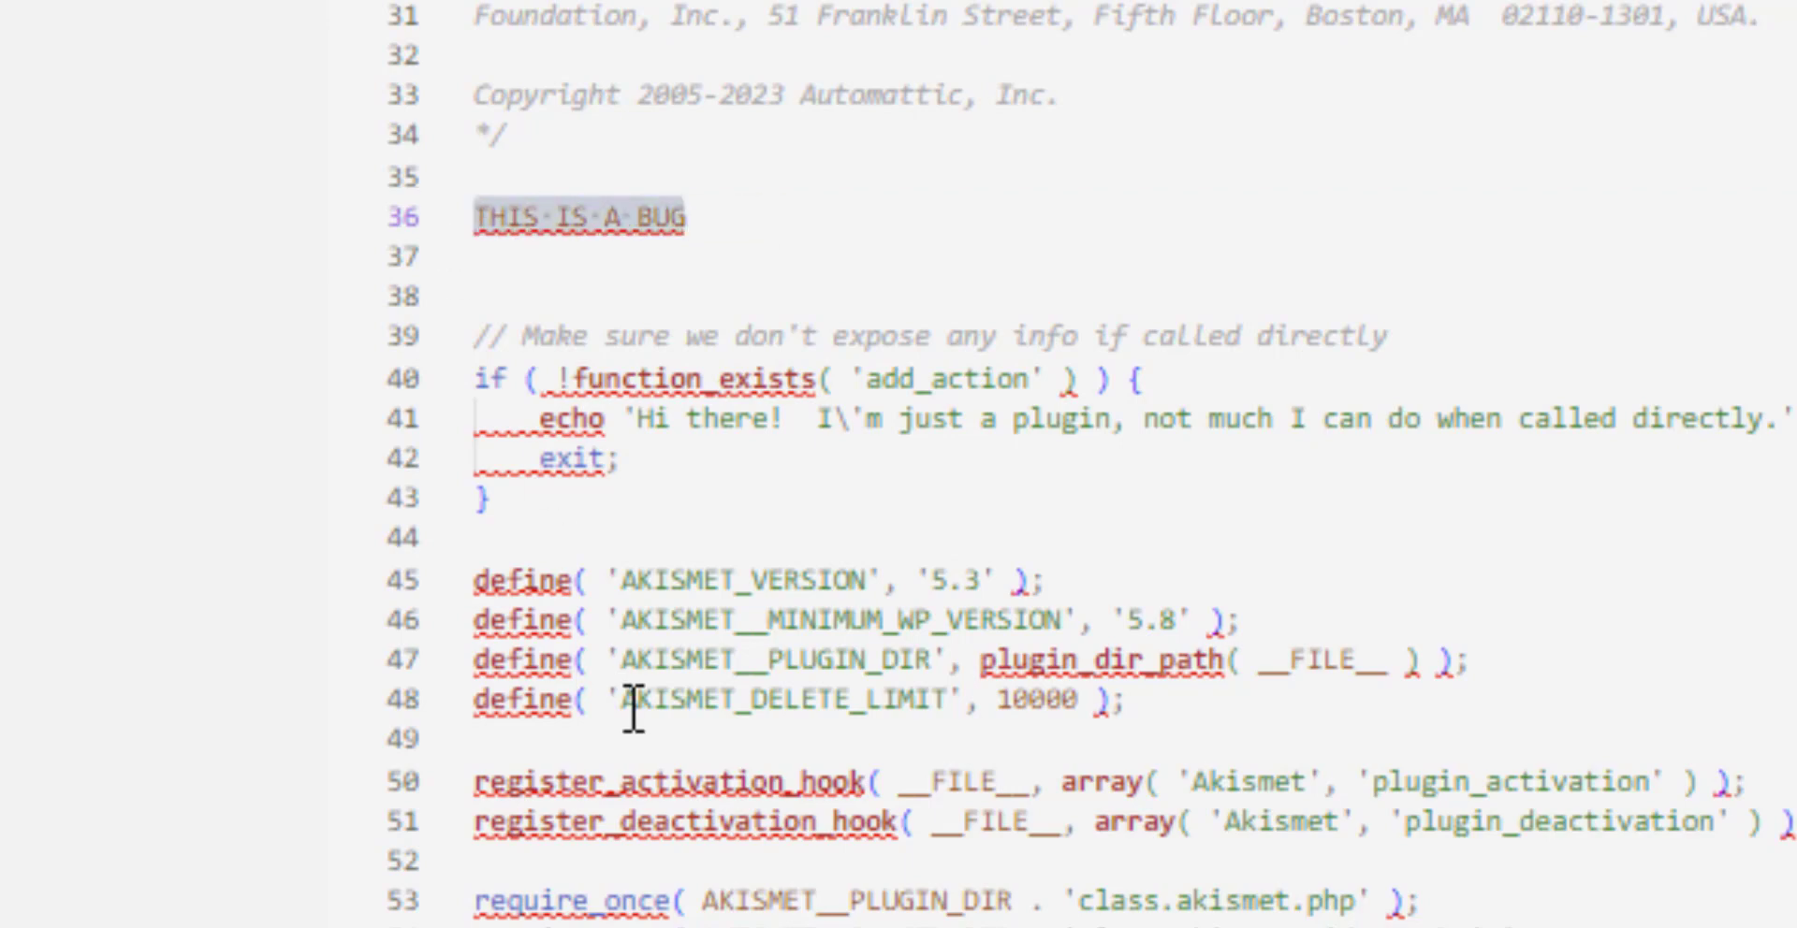
key("Left")
type("//")
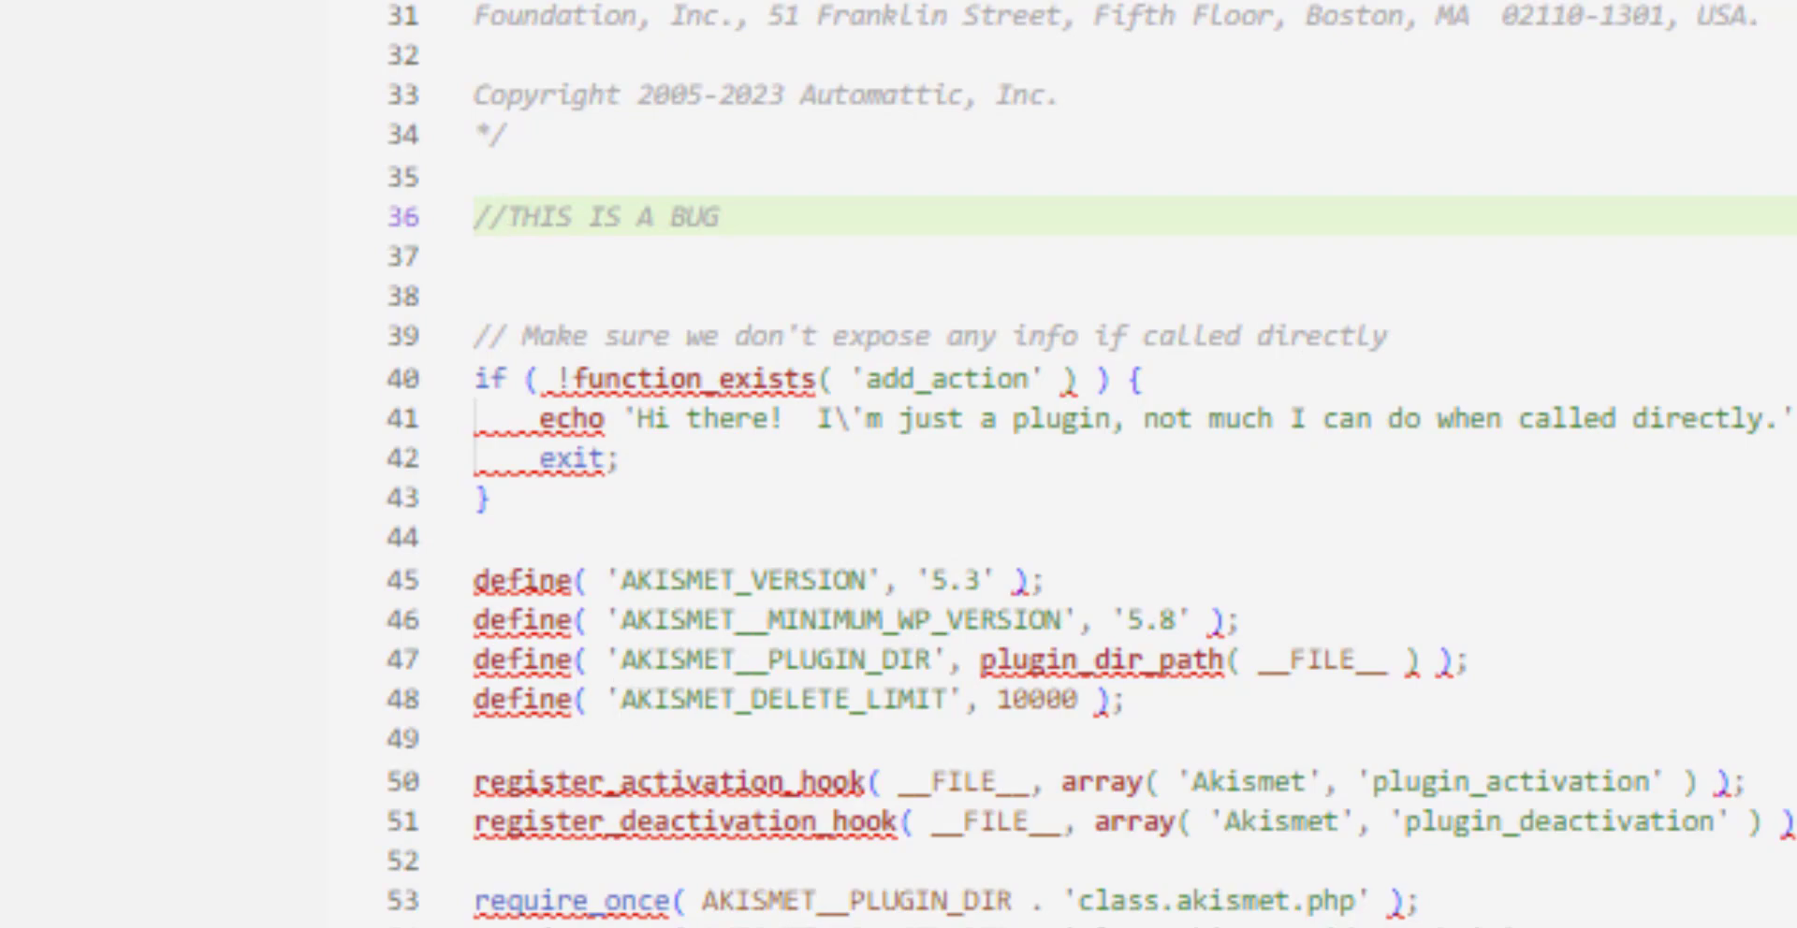
key("ctrl+s")
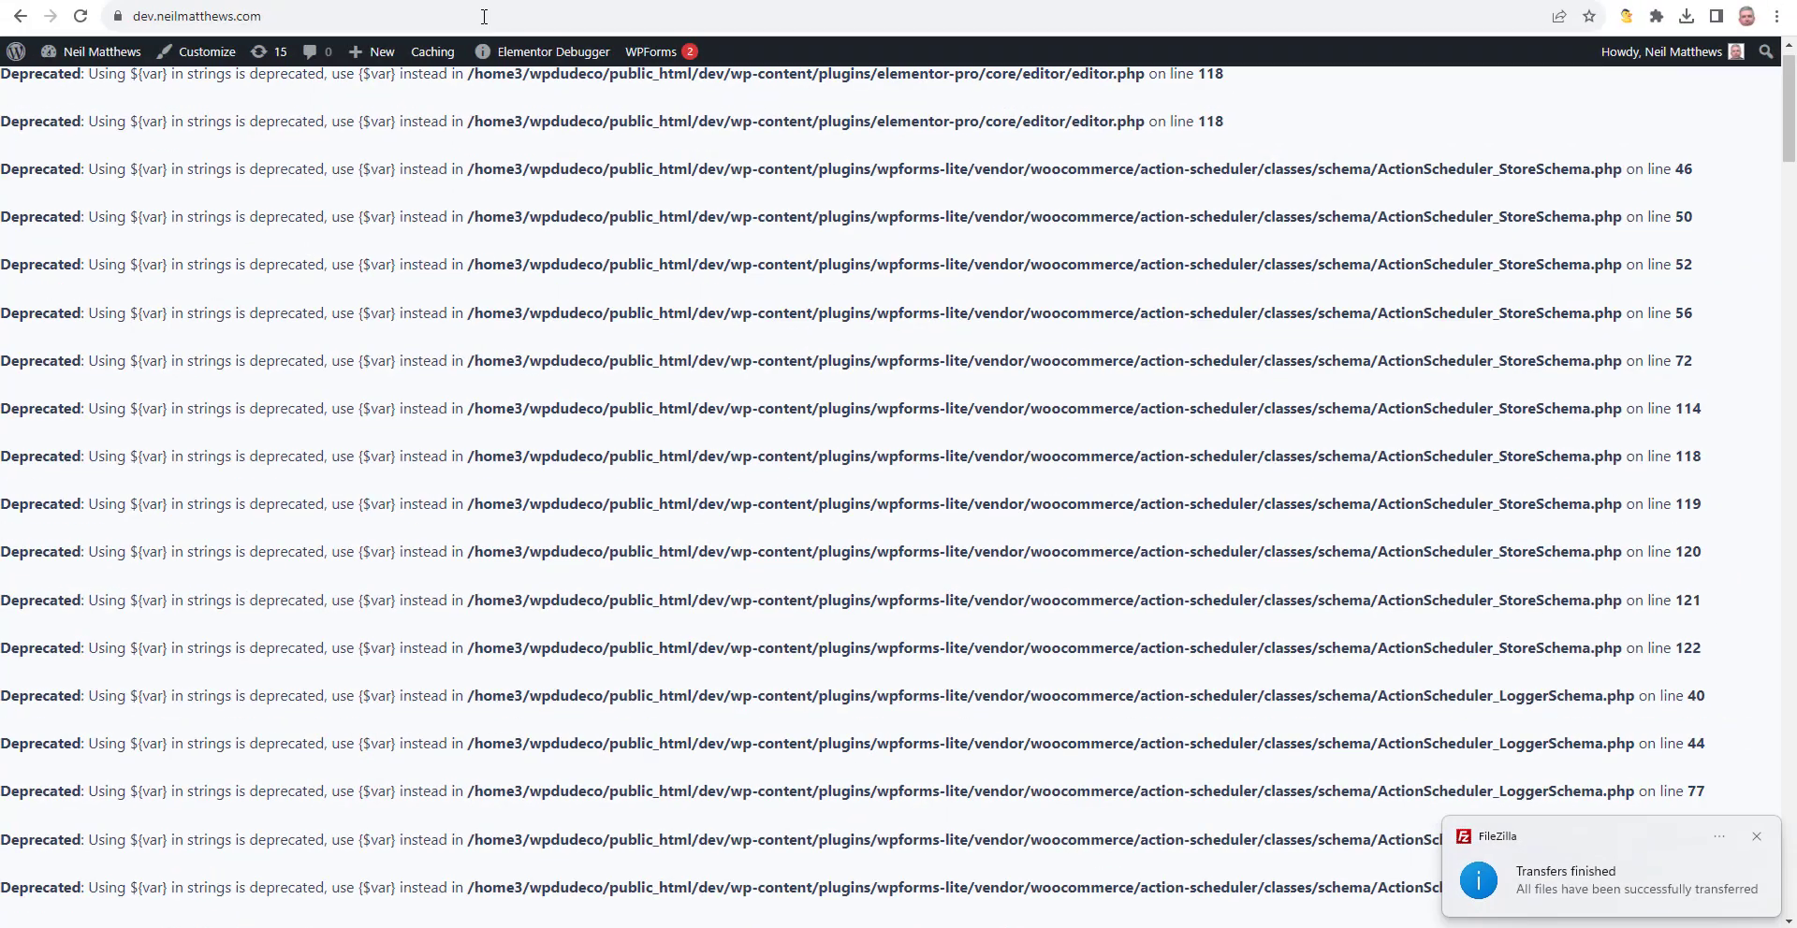
Step: Check the site's front page in the browser, including the debug notices above the header
scroll(907, 614, "down", 7)
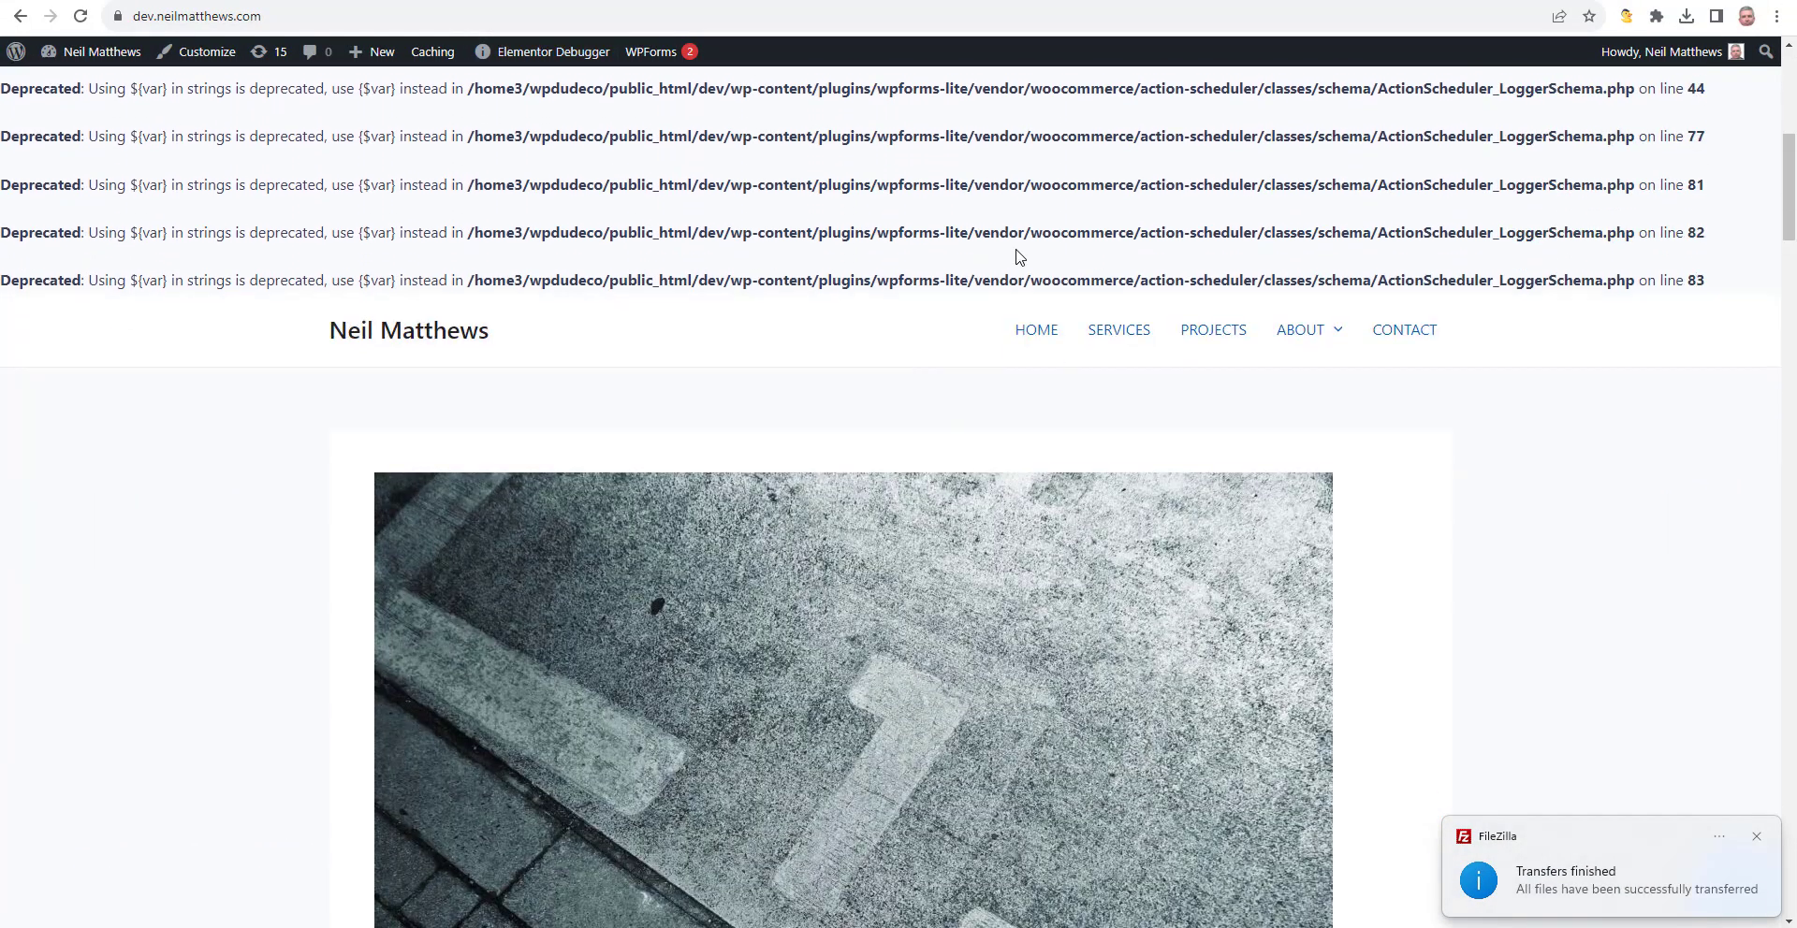
scroll(1056, 289, "up", 1)
scroll(1057, 289, "up", 7)
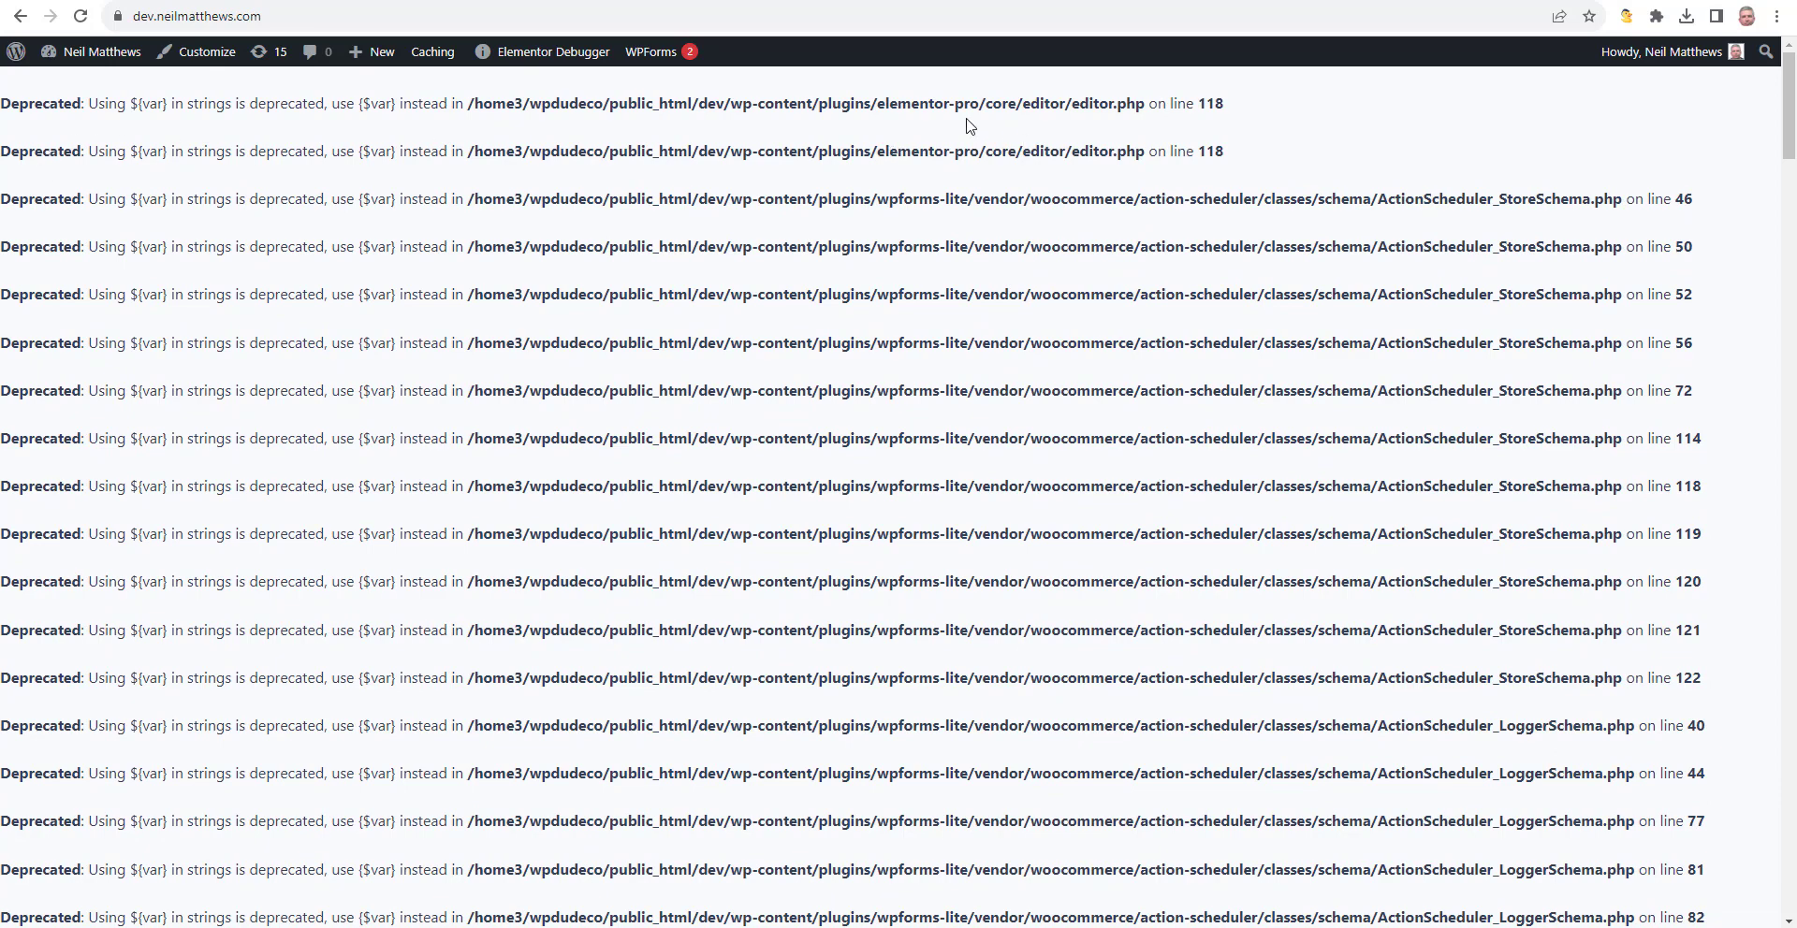
scroll(3, 348, "down", 4)
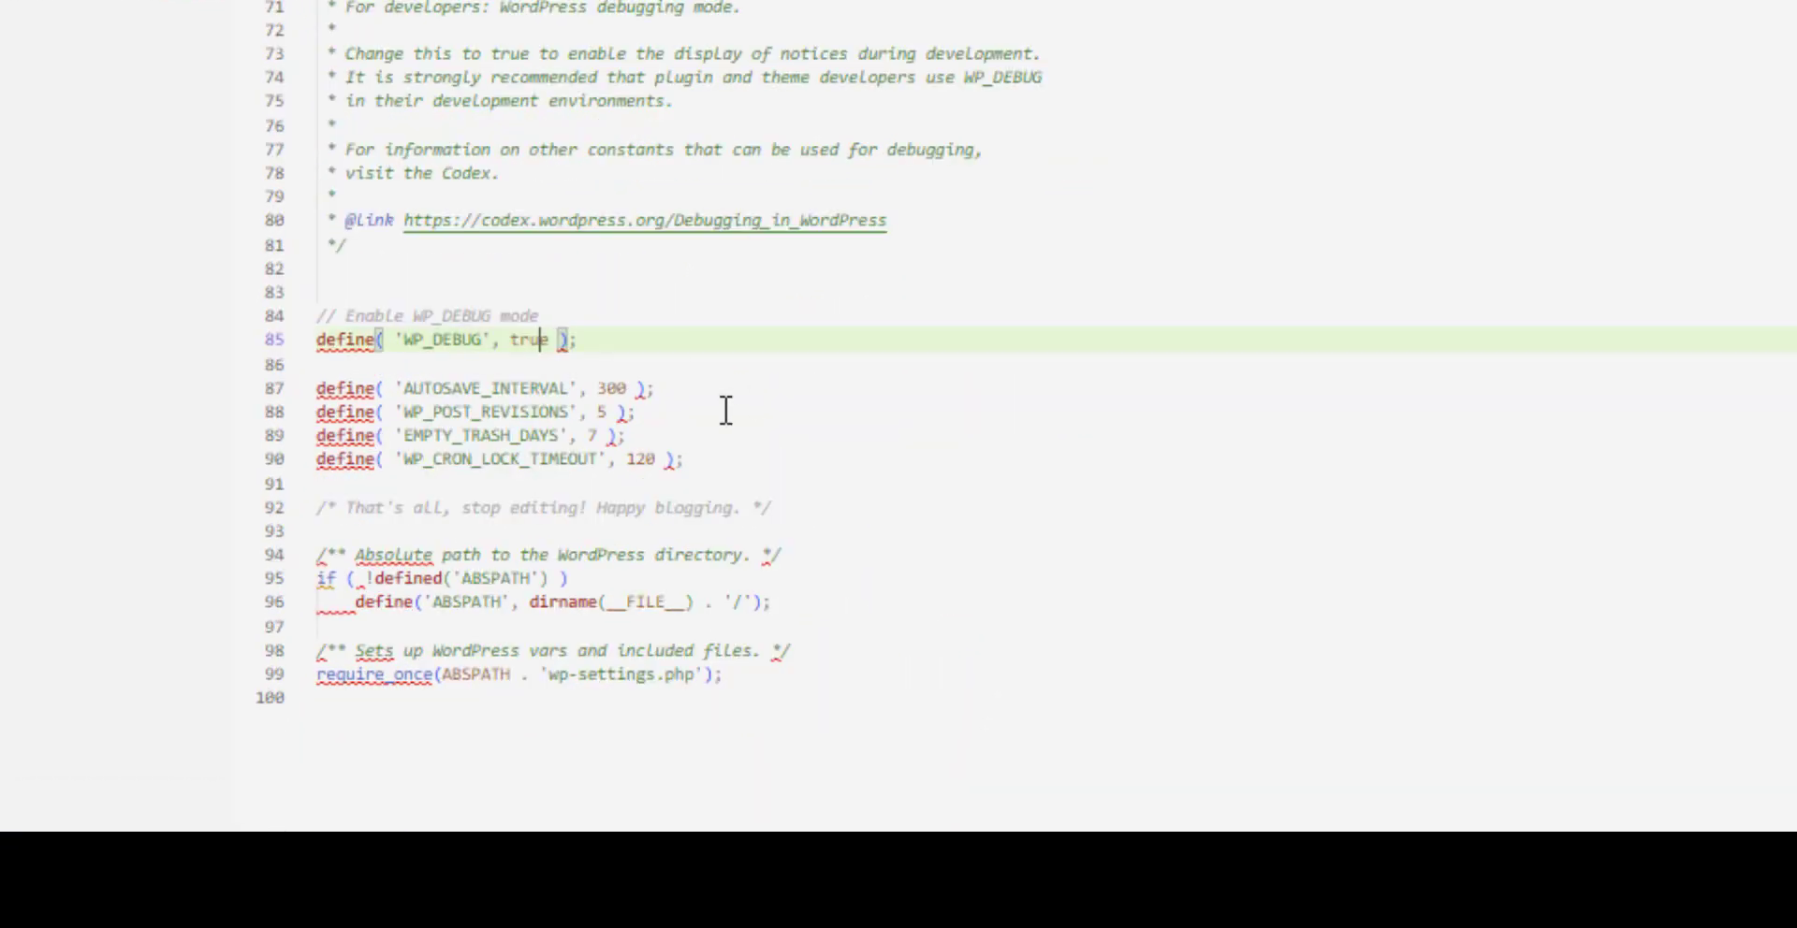
Step: Set WP_DEBUG to false in wp-config.php and upload the changed file back to the server
key("BackSpace")
key("BackSpace")
key("BackSpace")
type("false")
key("BackSpace")
left_click(913, 829)
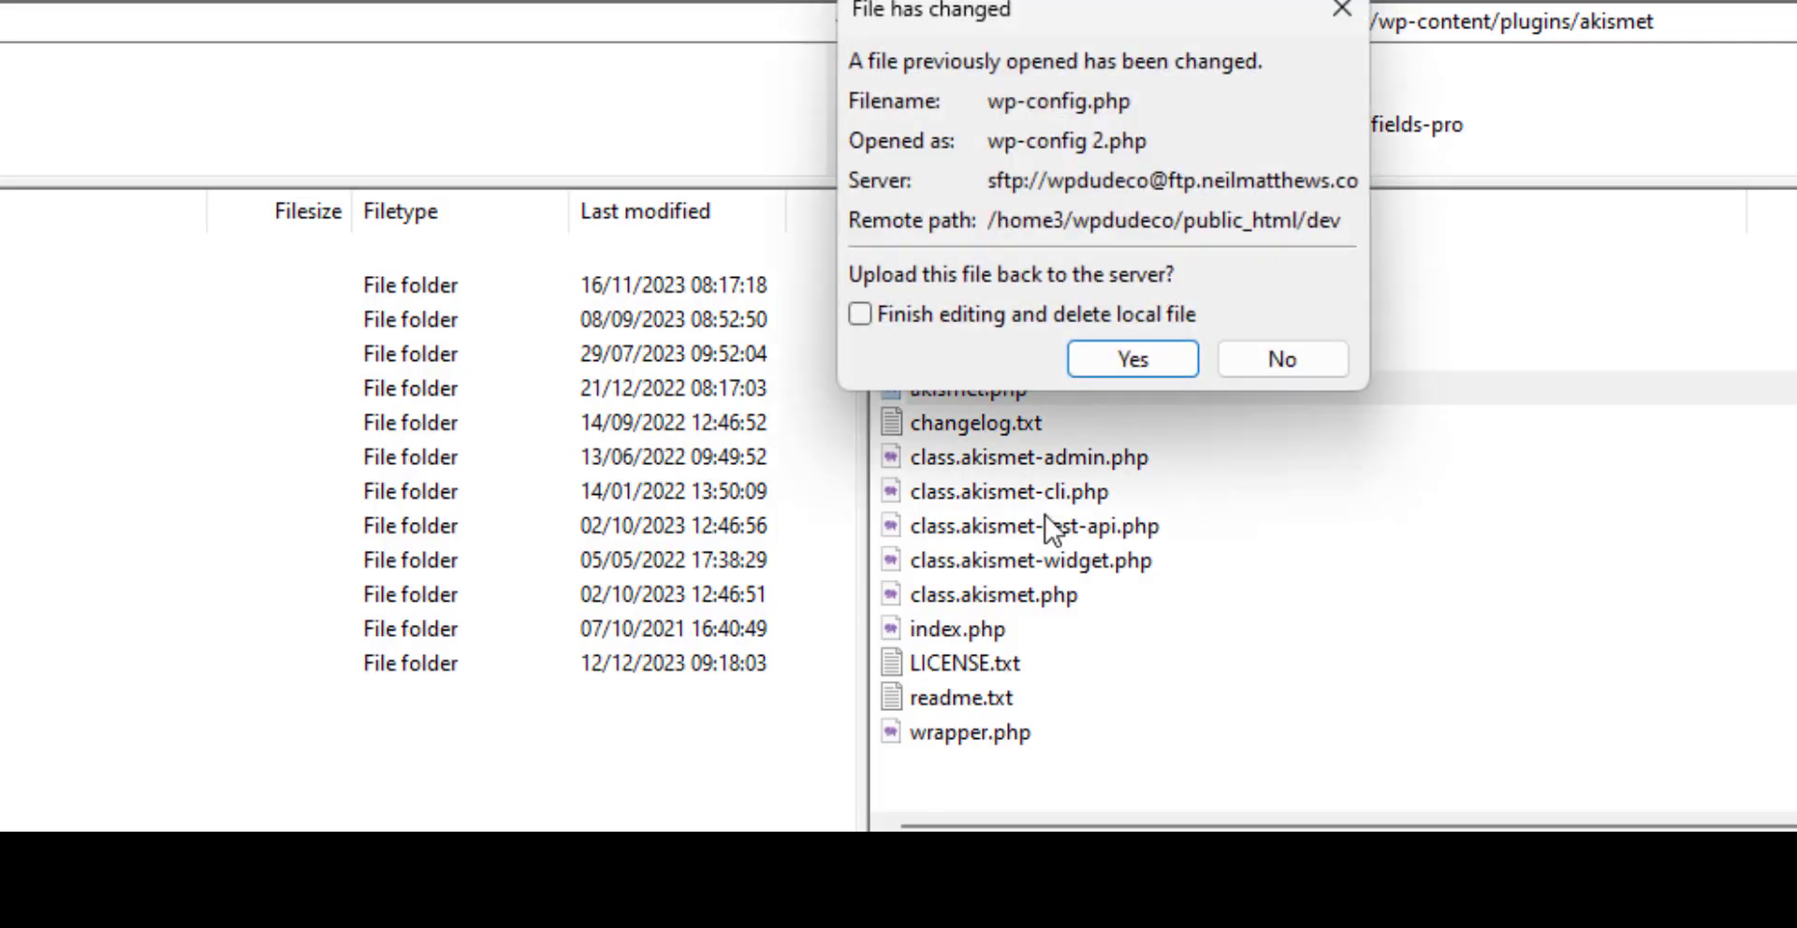
left_click(1131, 359)
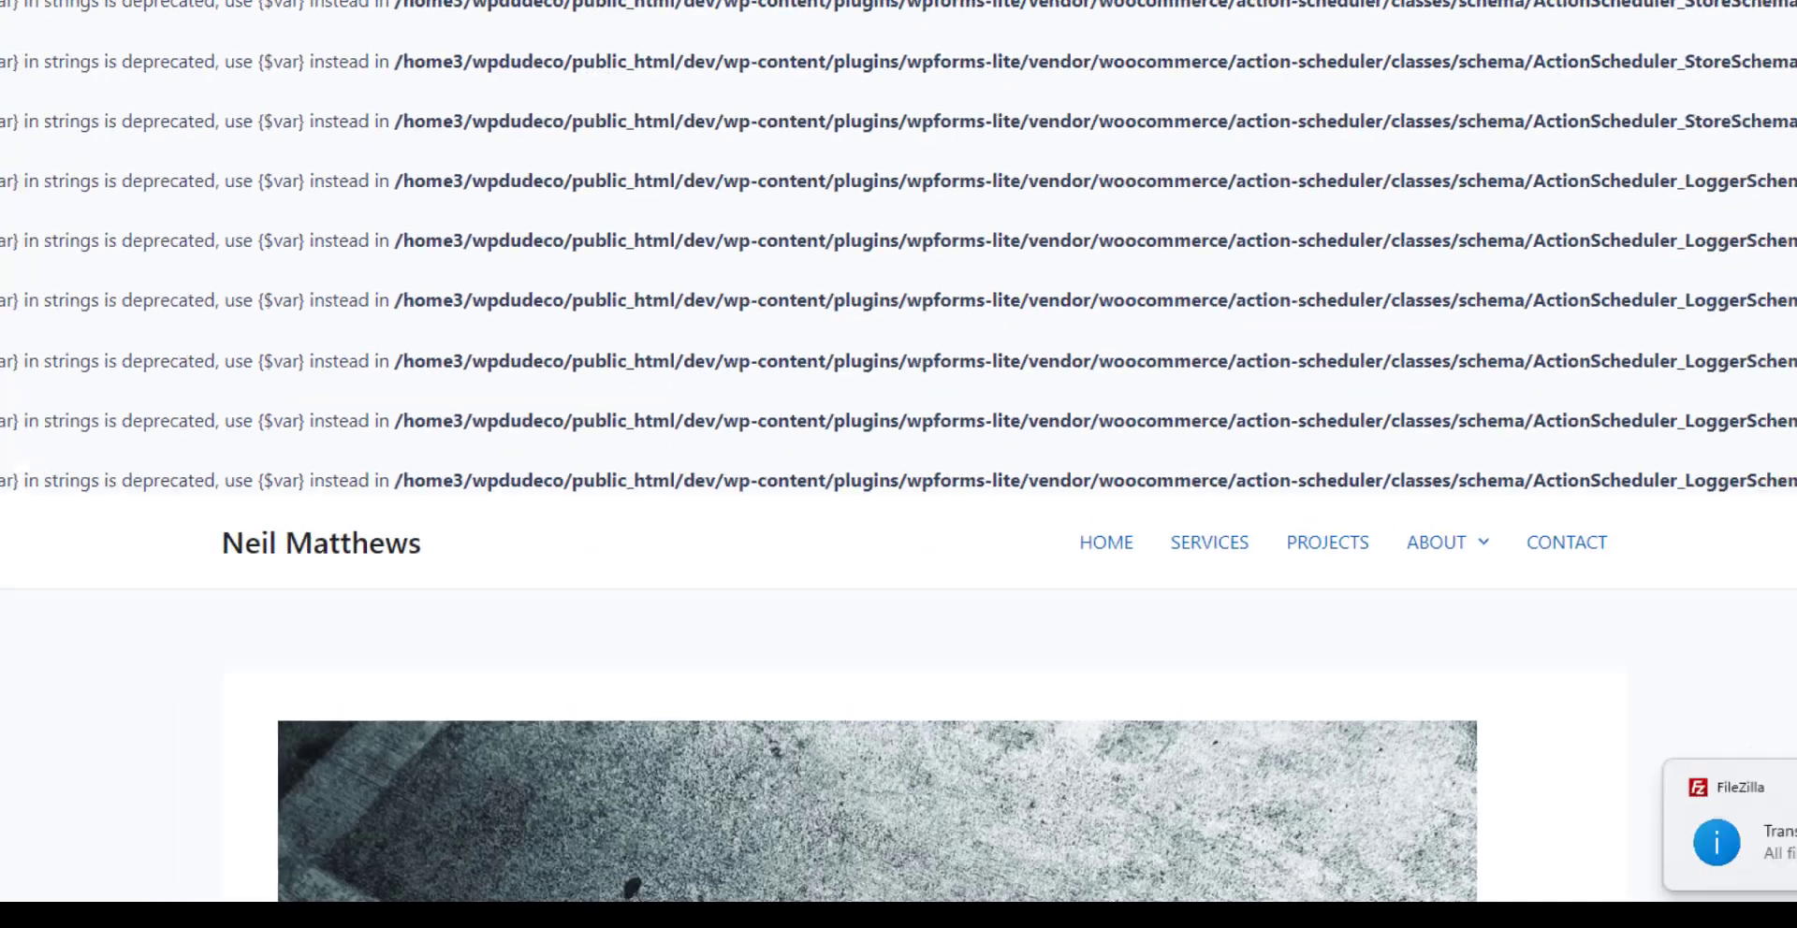
Step: Reload the site's front page in the browser and check how it displays with debugging off
left_click(418, 16)
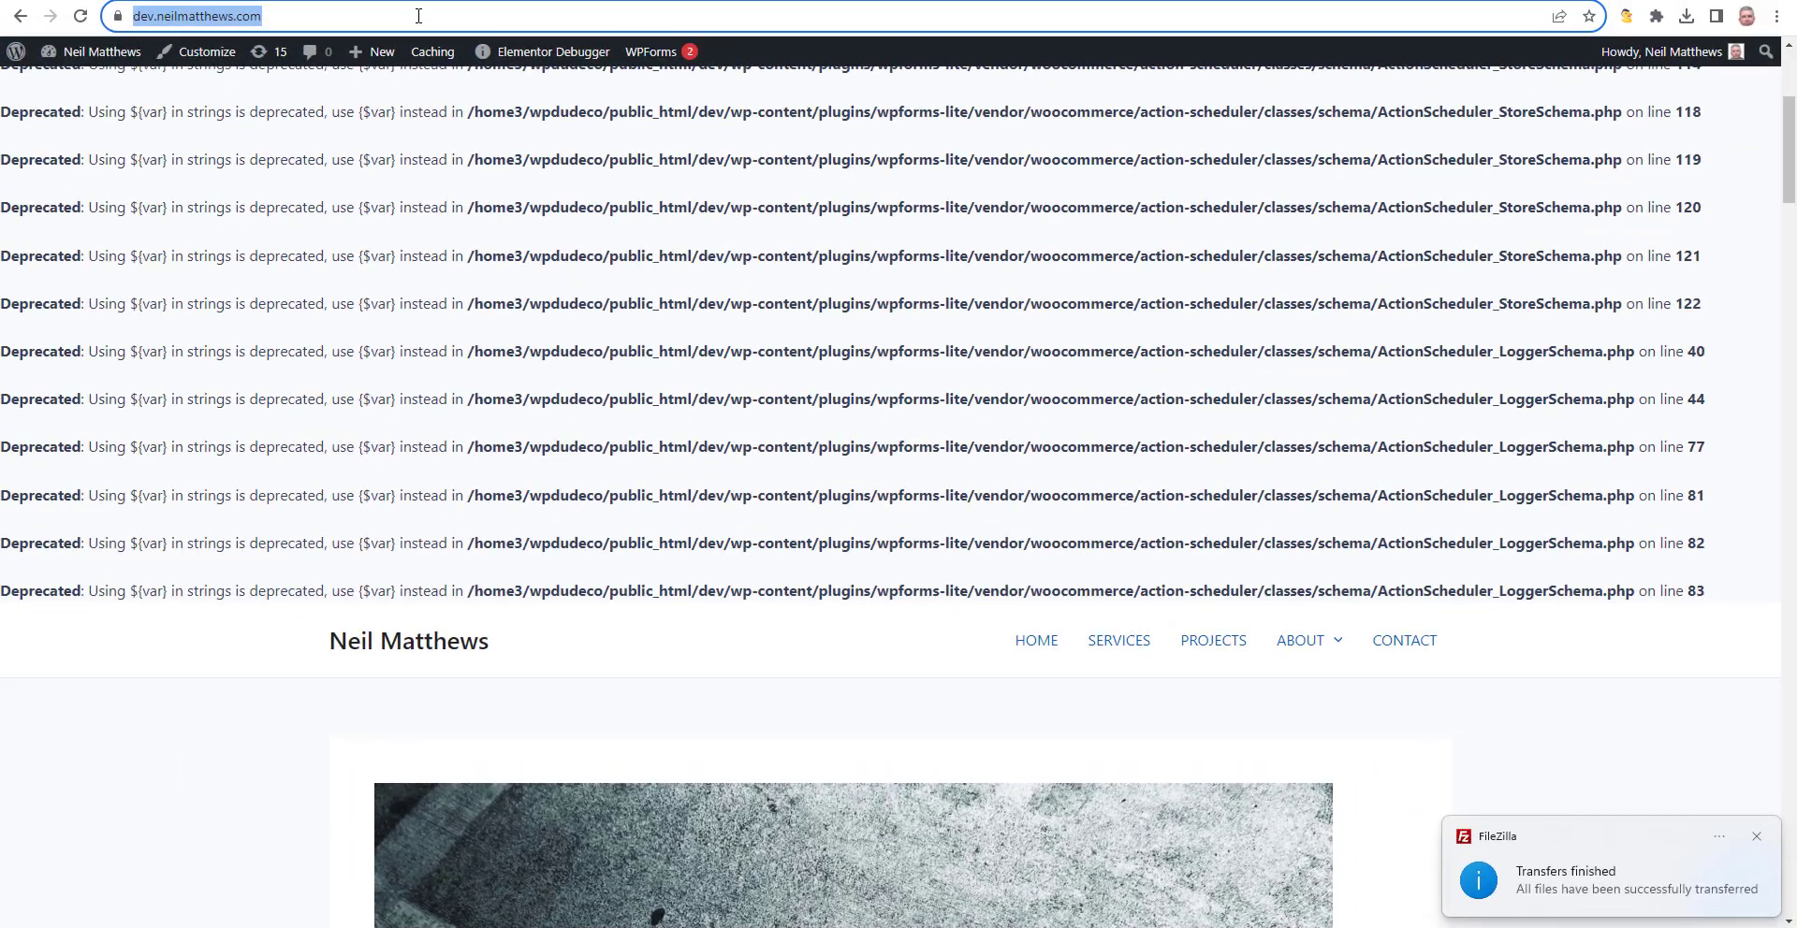
key("Return")
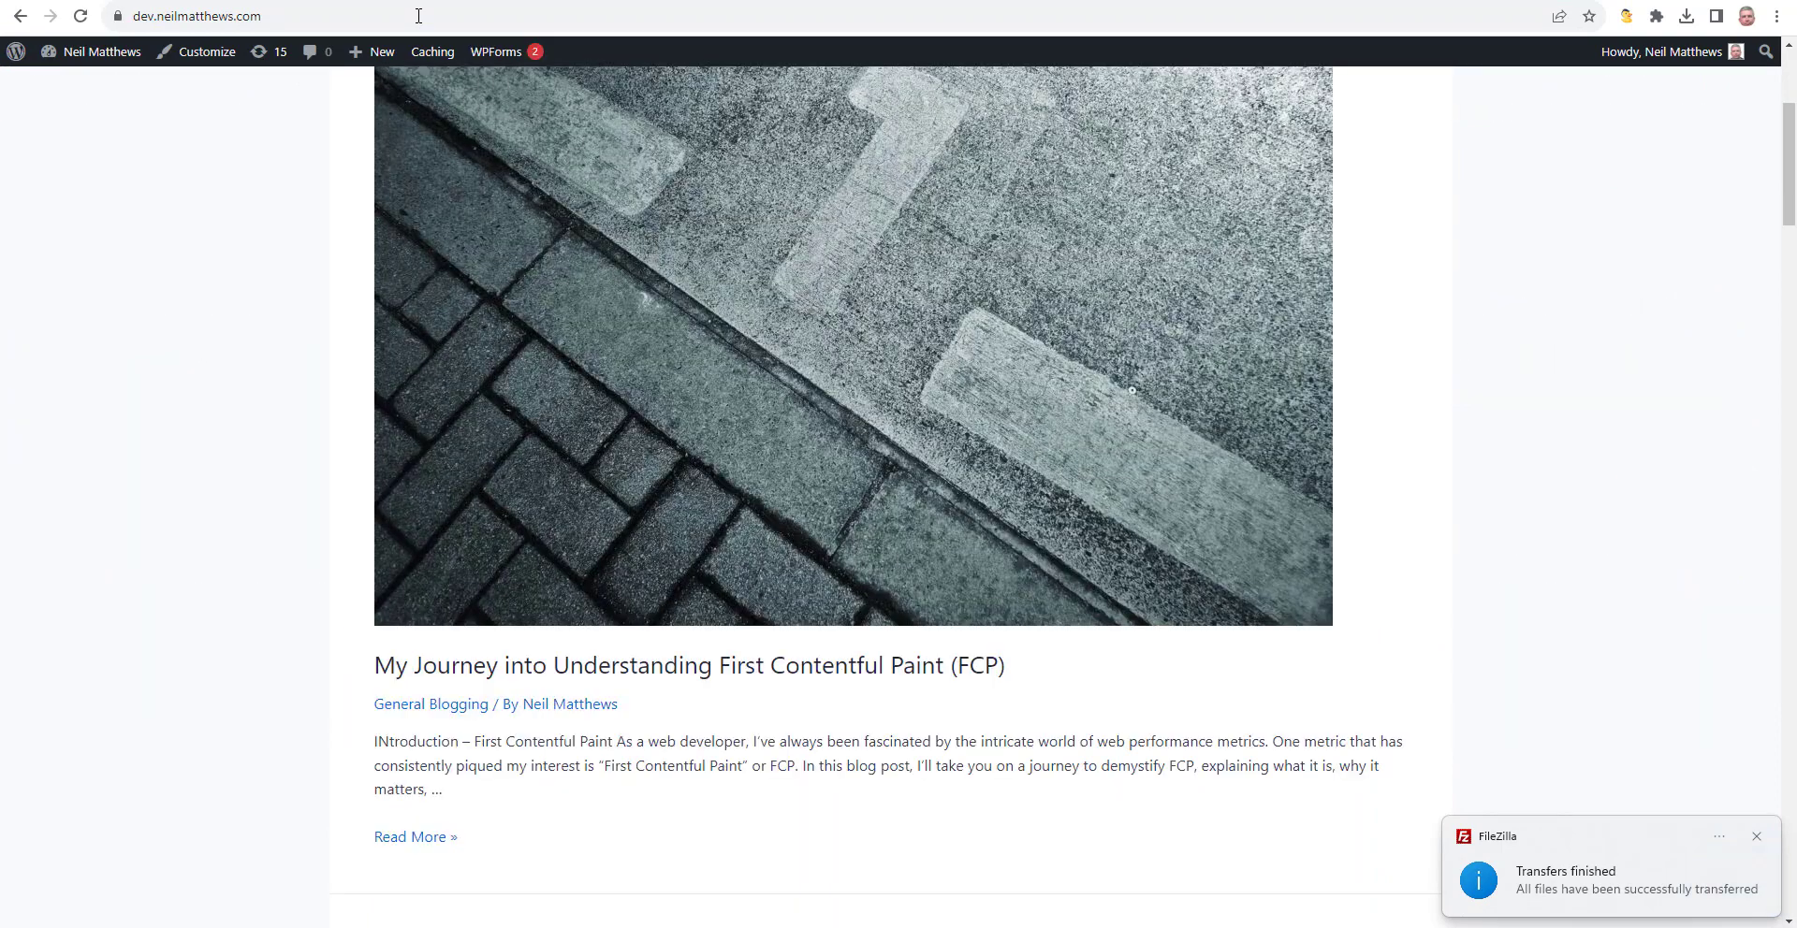
scroll(733, 265, "up", 4)
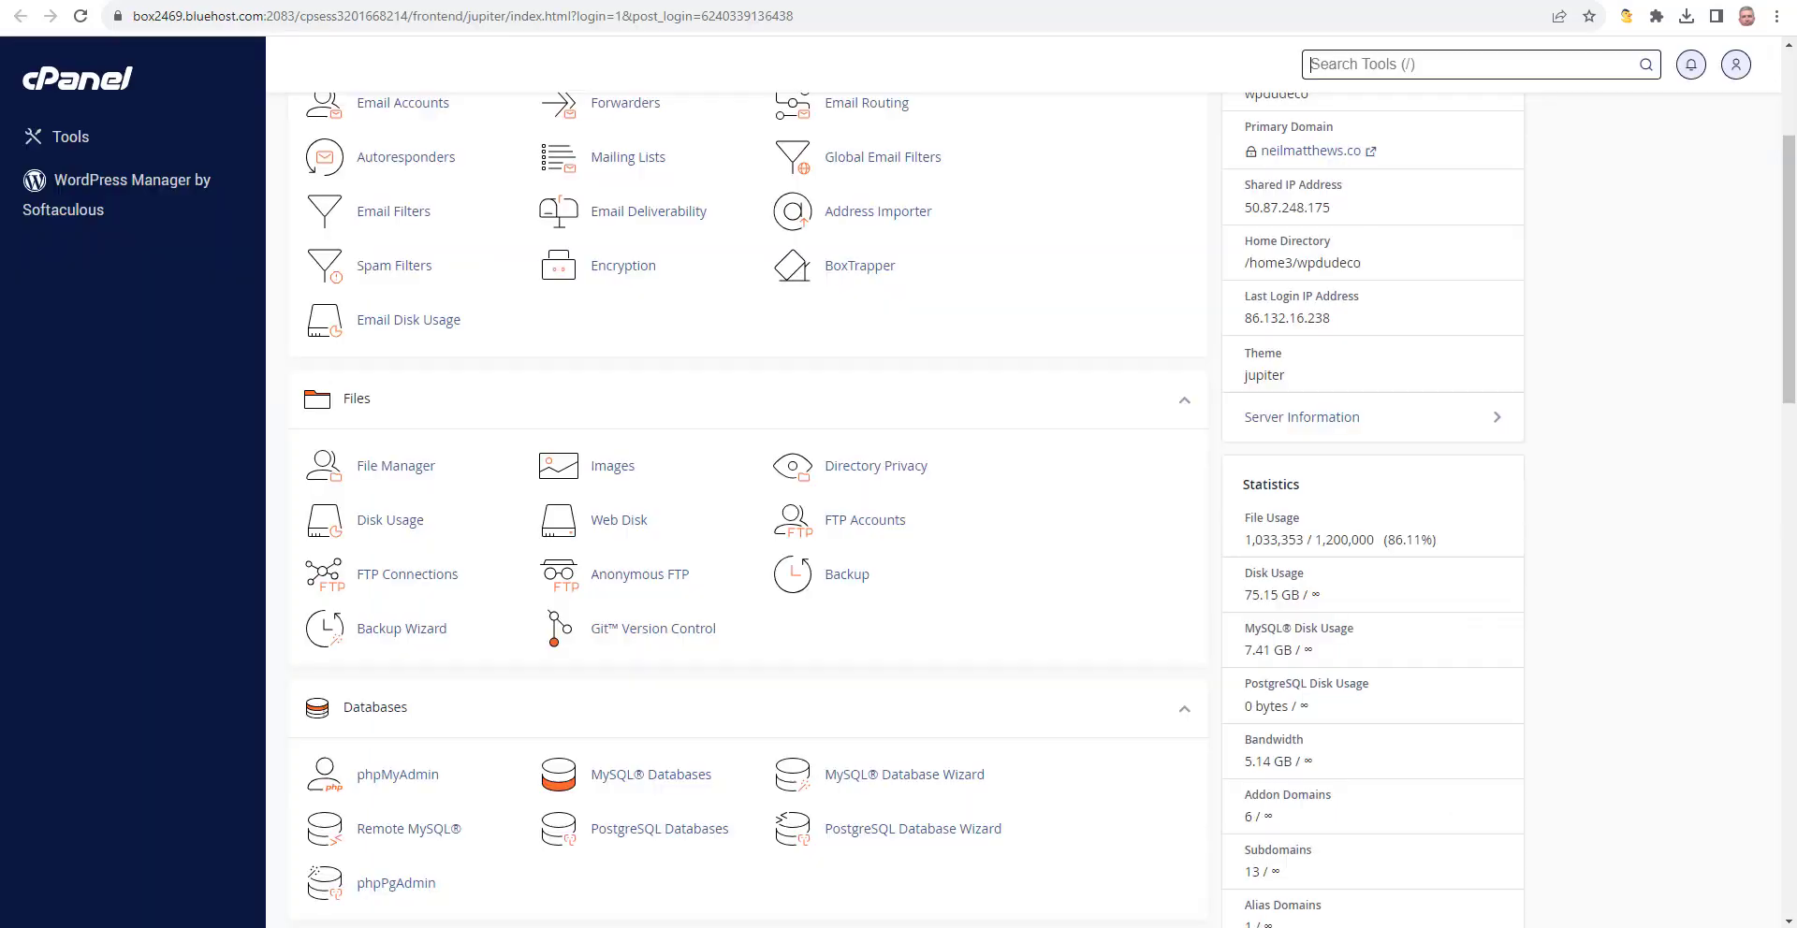
Step: Find the File Manager among the Files tools in the hosting account's cPanel
scroll(975, 461, "up", 5)
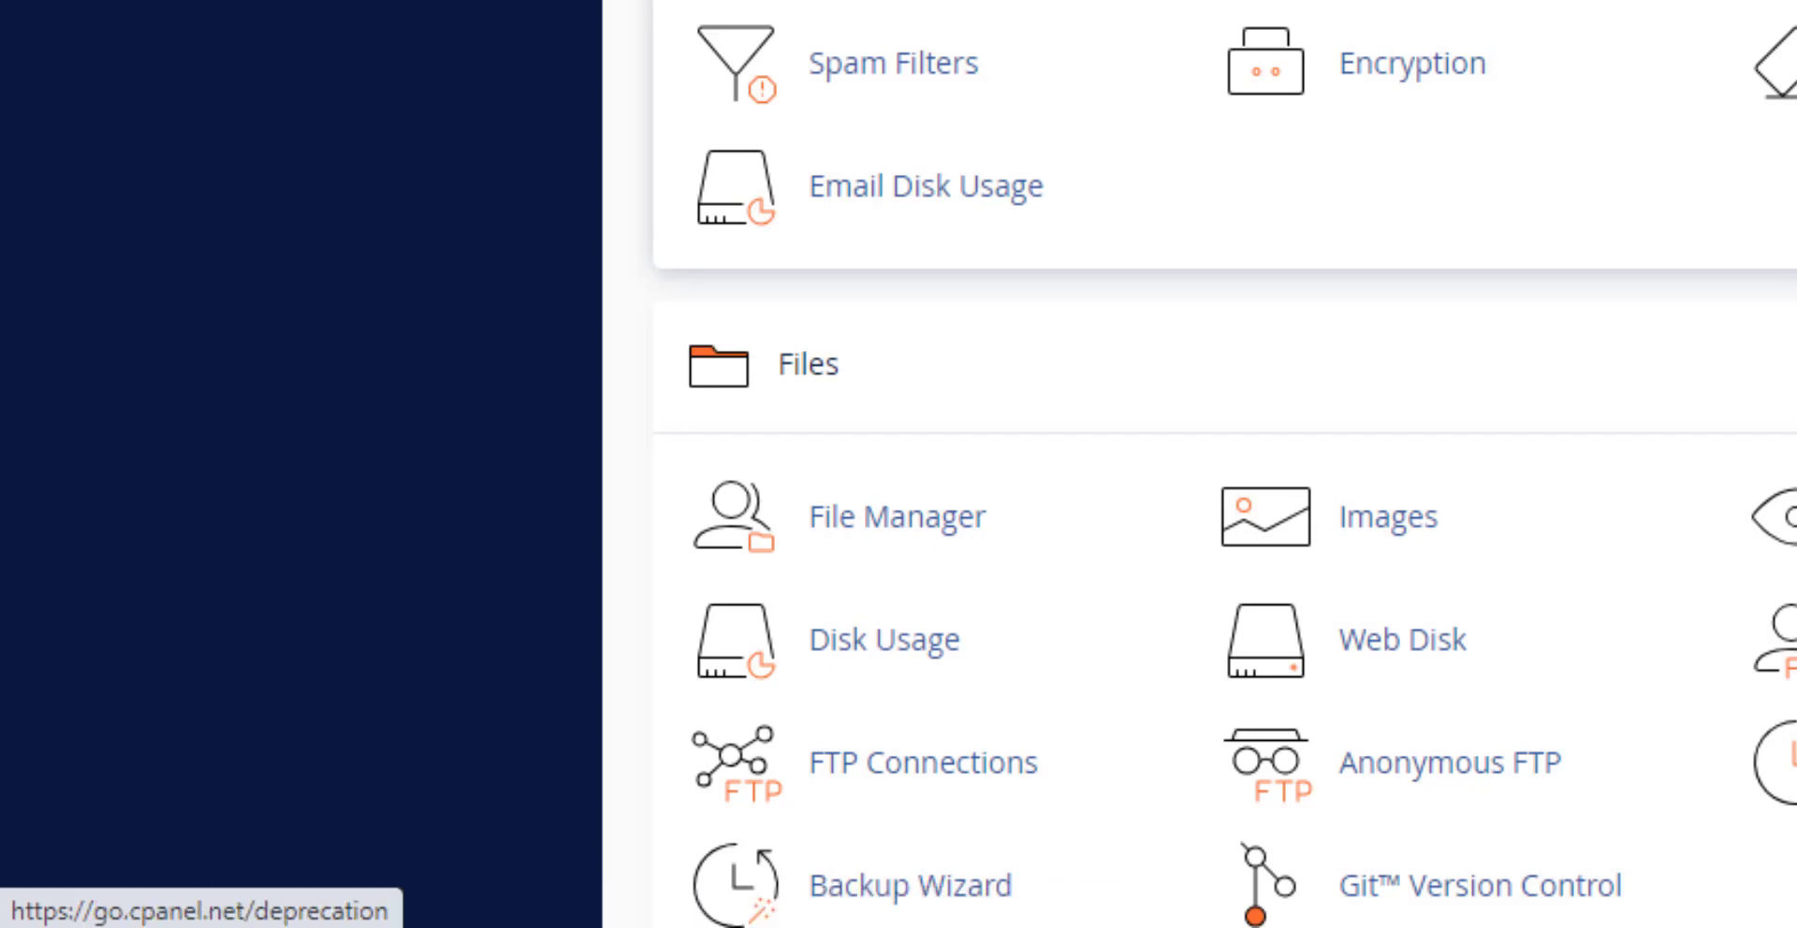
scroll(874, 132, "down", 3)
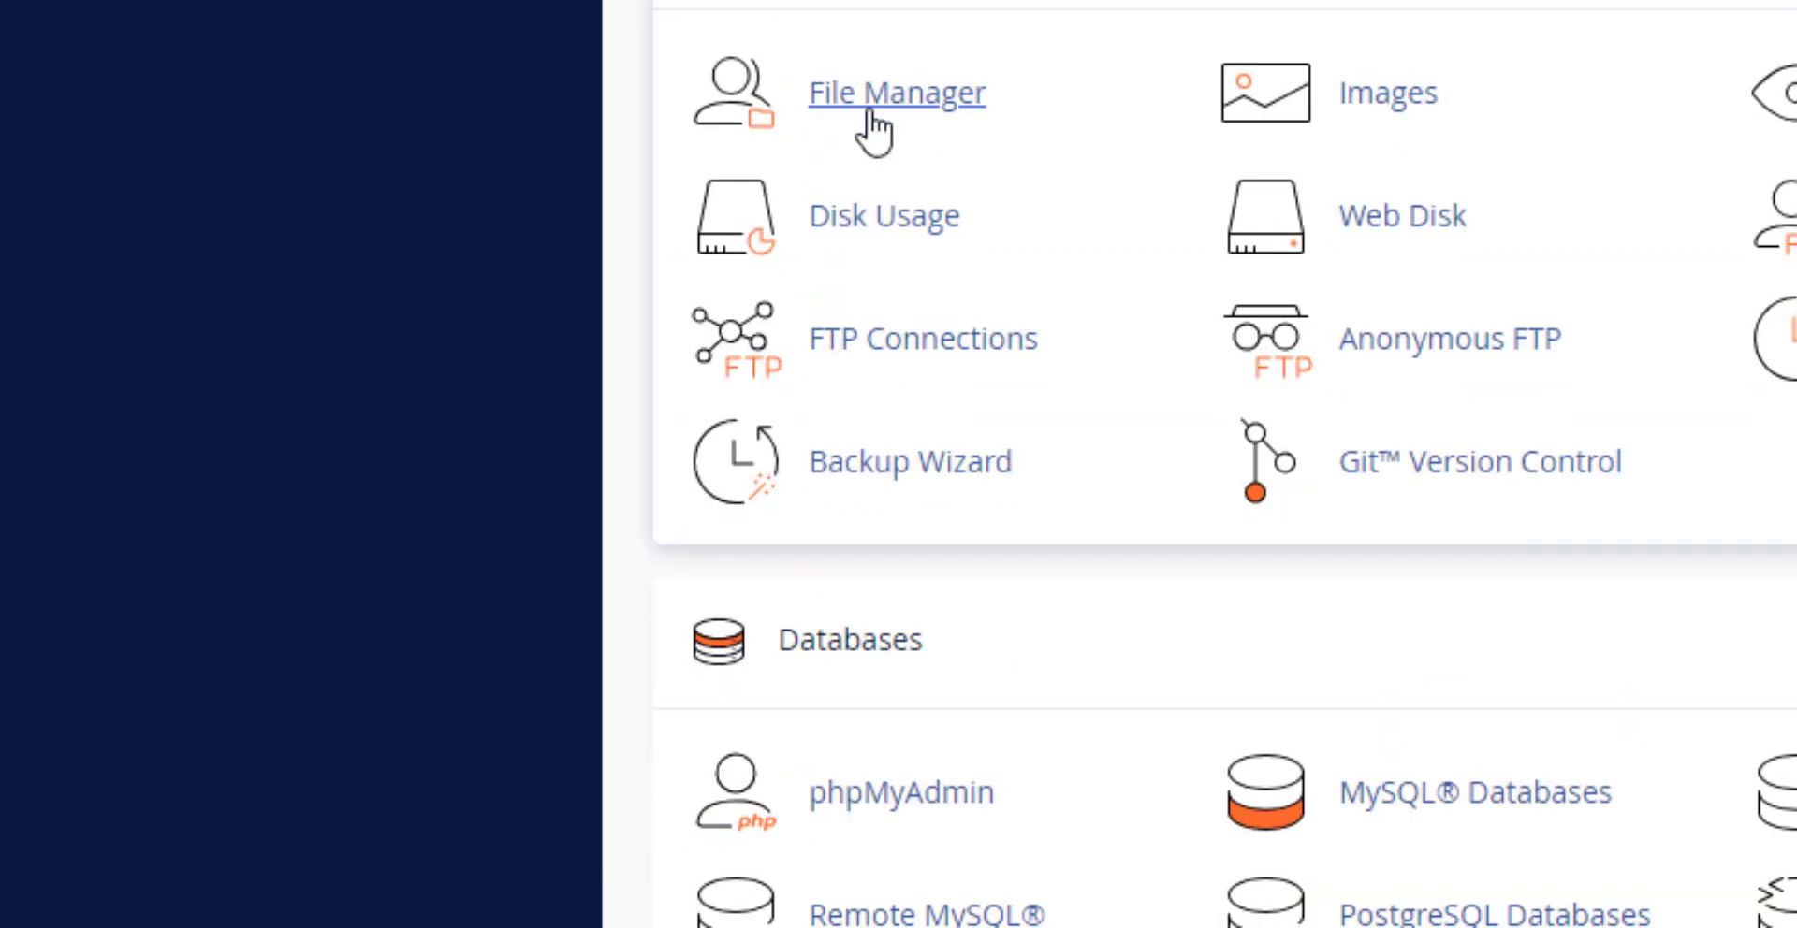
Step: Open cPanel's File Manager and open wp-config.php from the site's root folder for editing
left_click(916, 95)
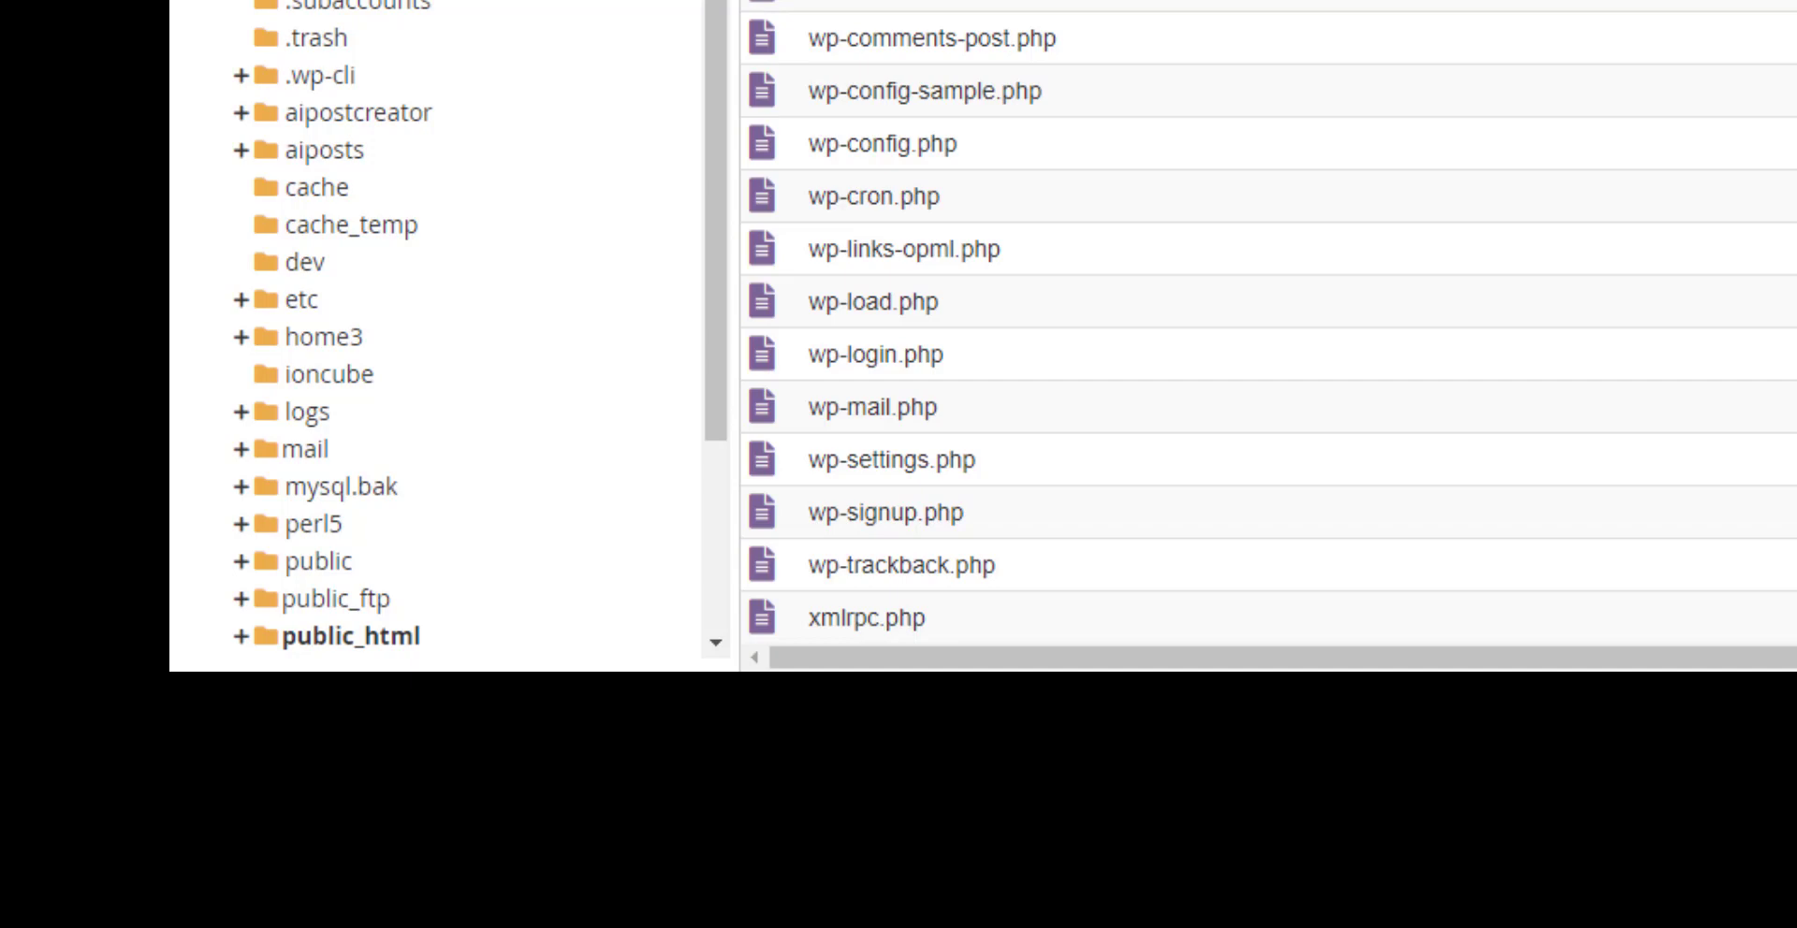
left_click(885, 144)
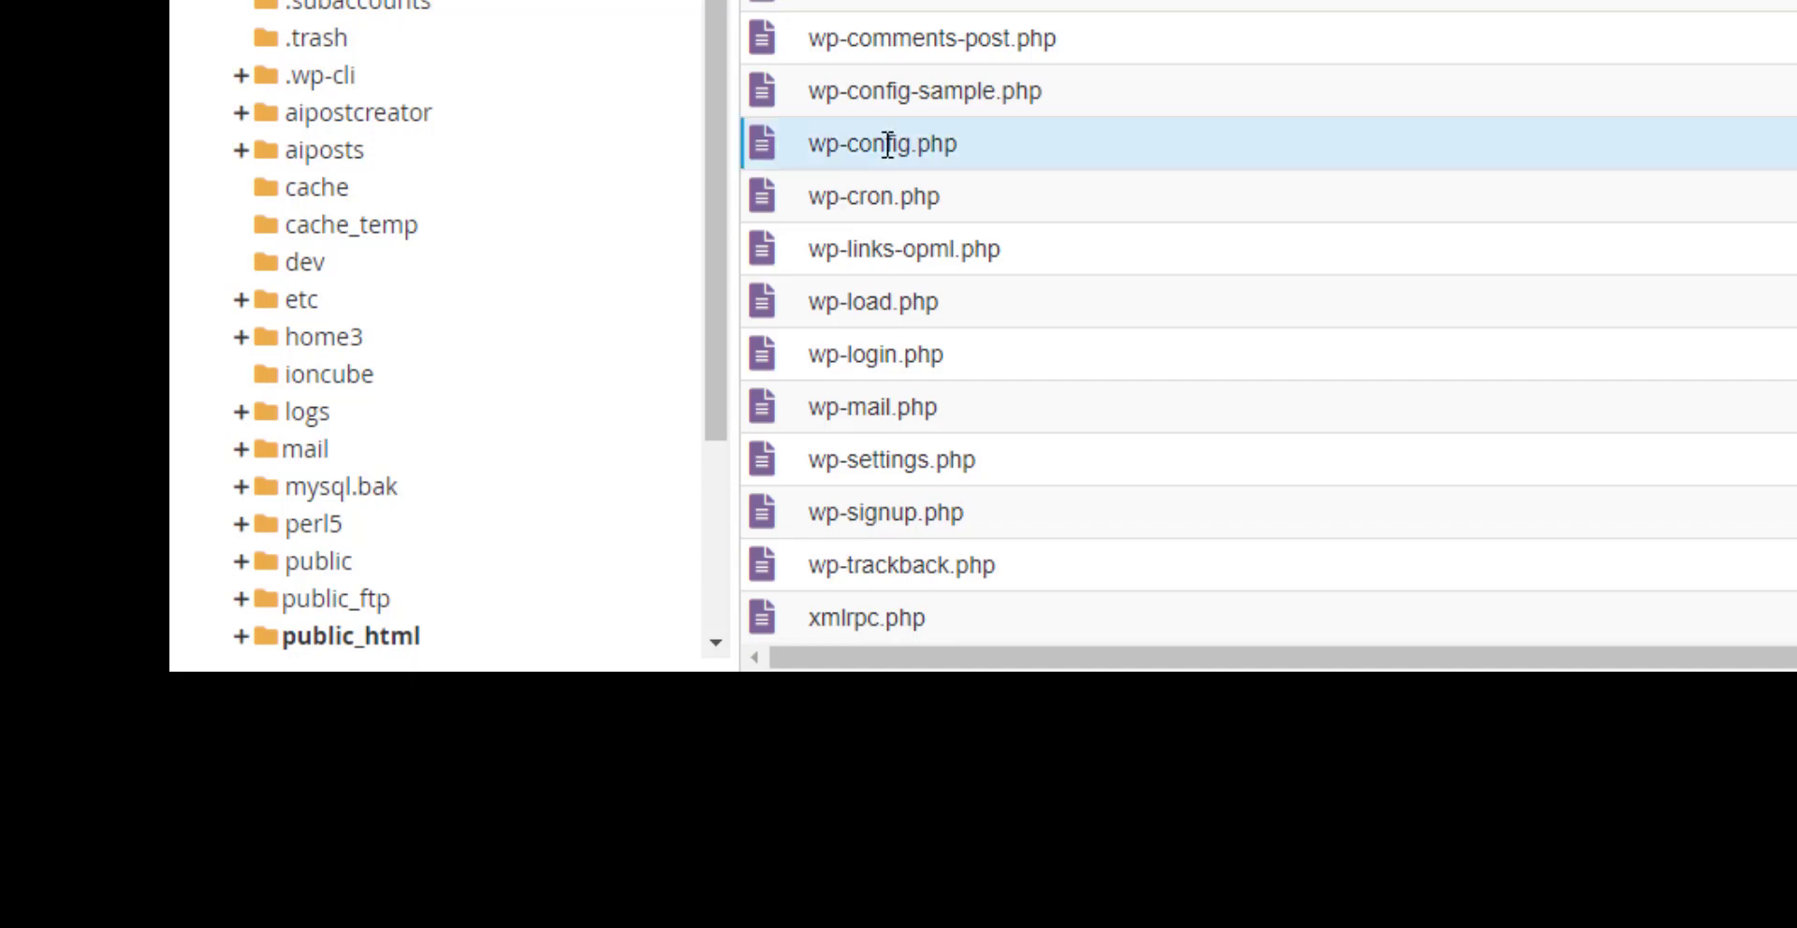
right_click(884, 144)
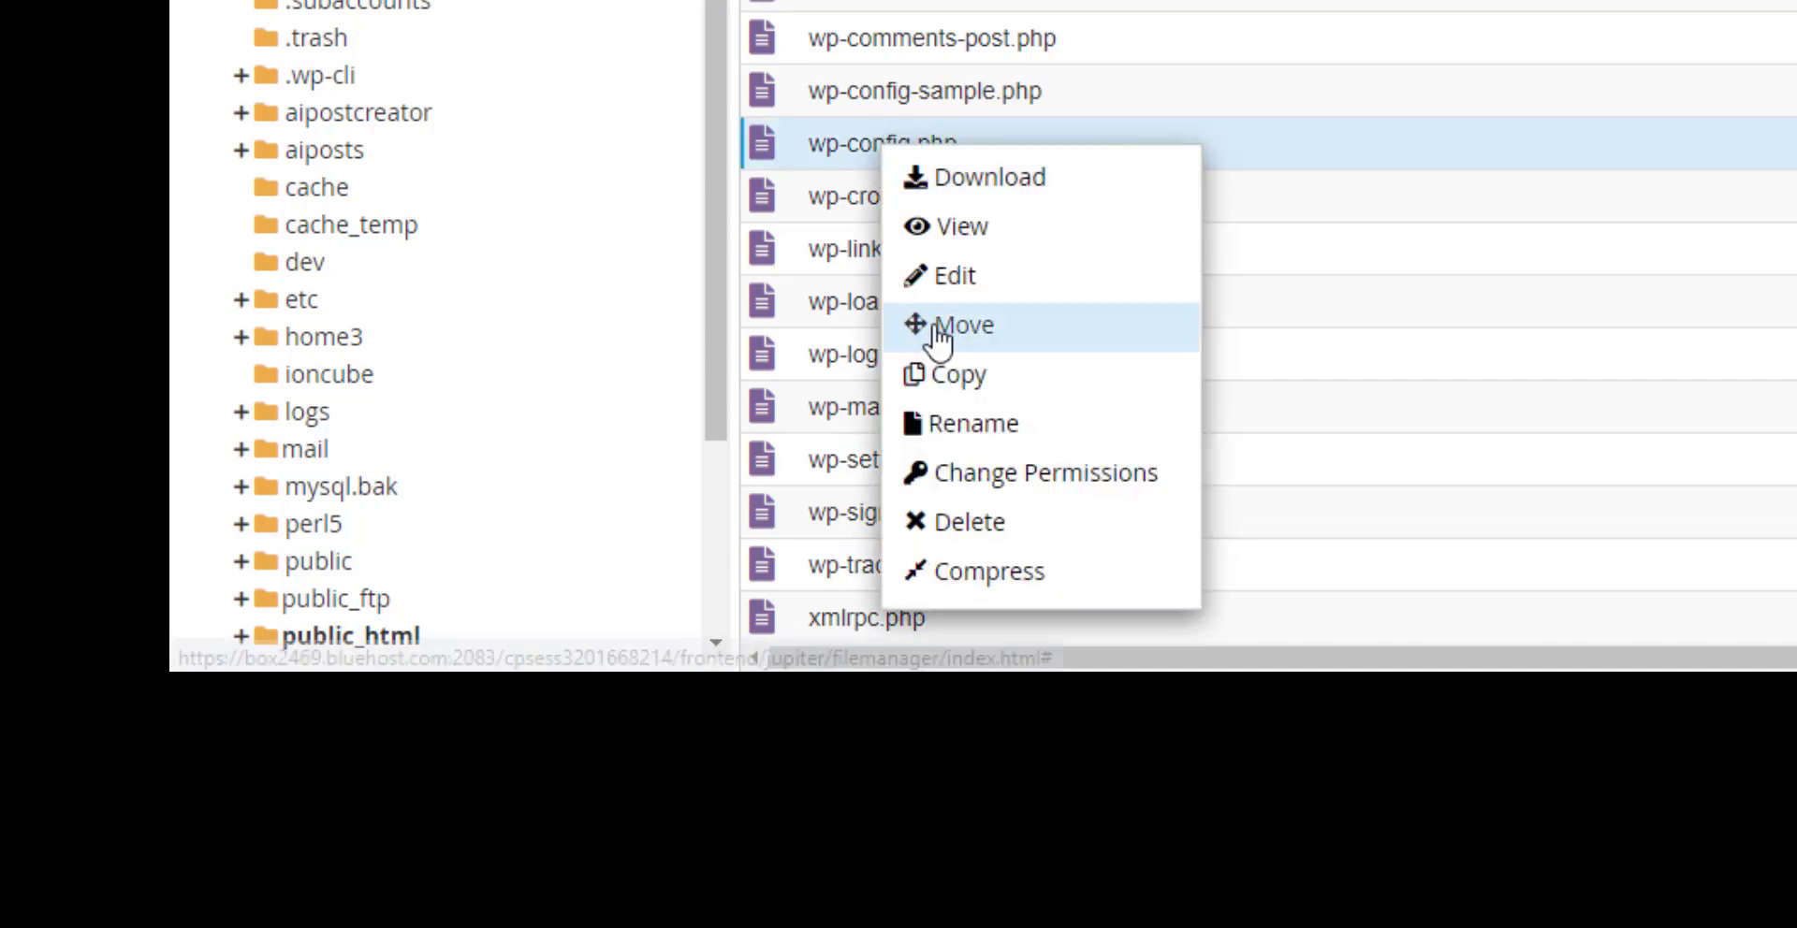
left_click(949, 279)
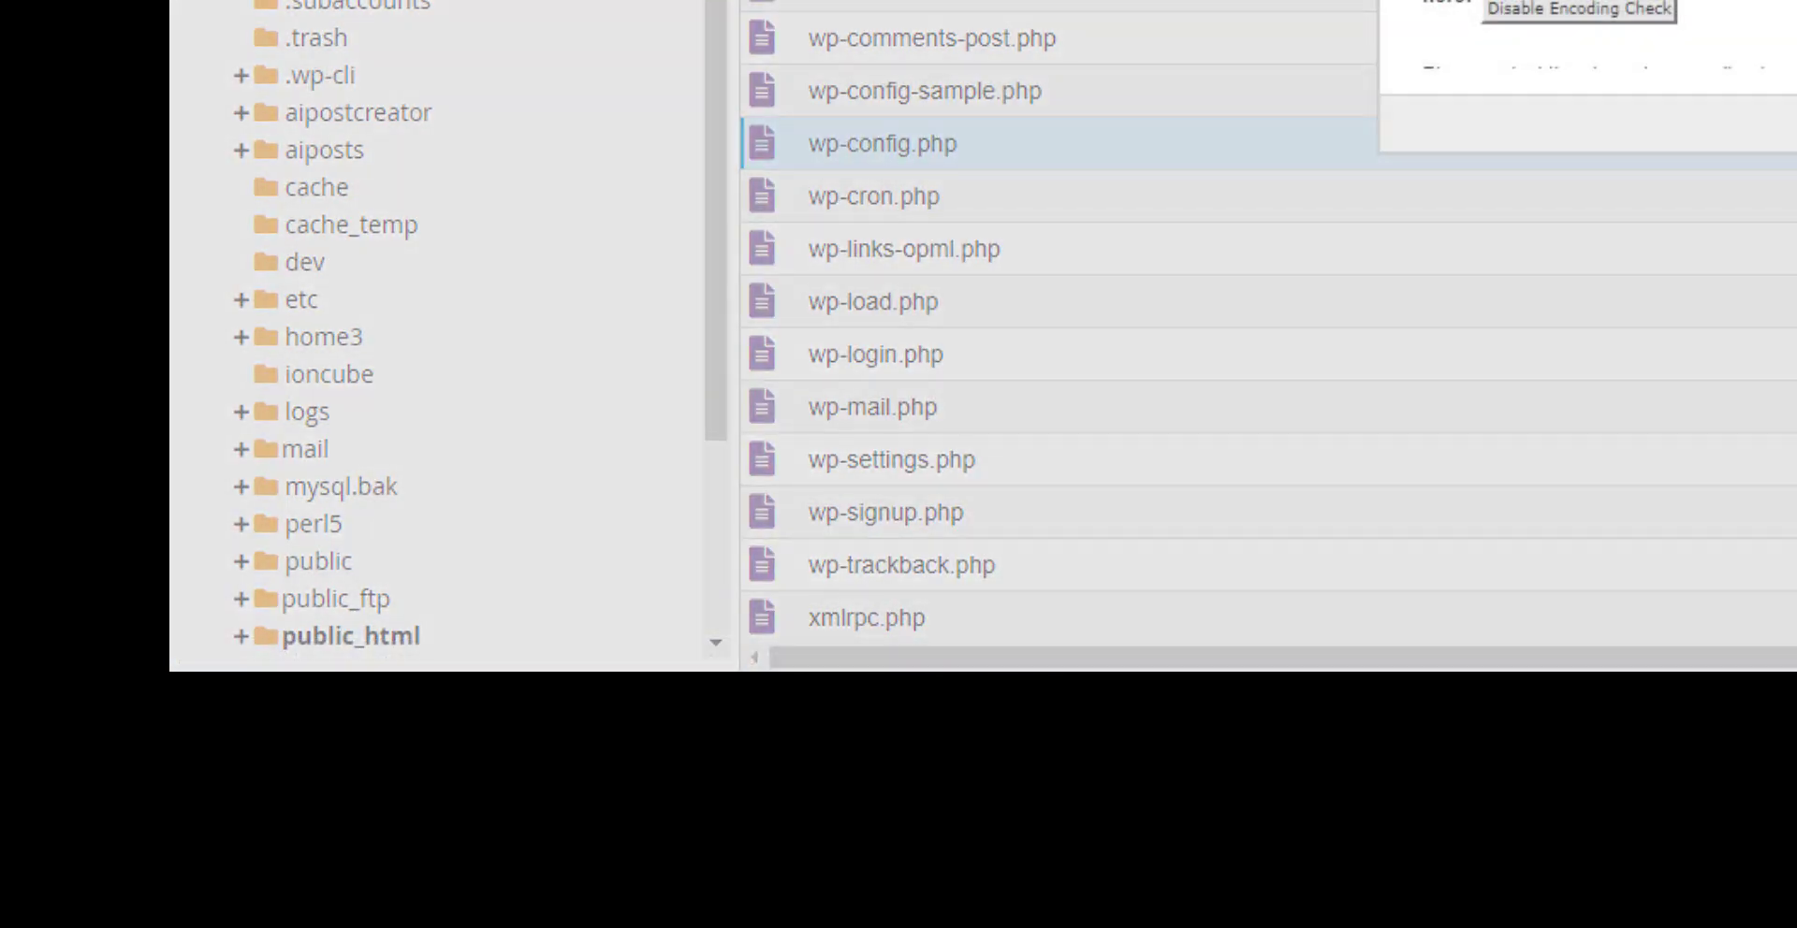
left_click(1789, 122)
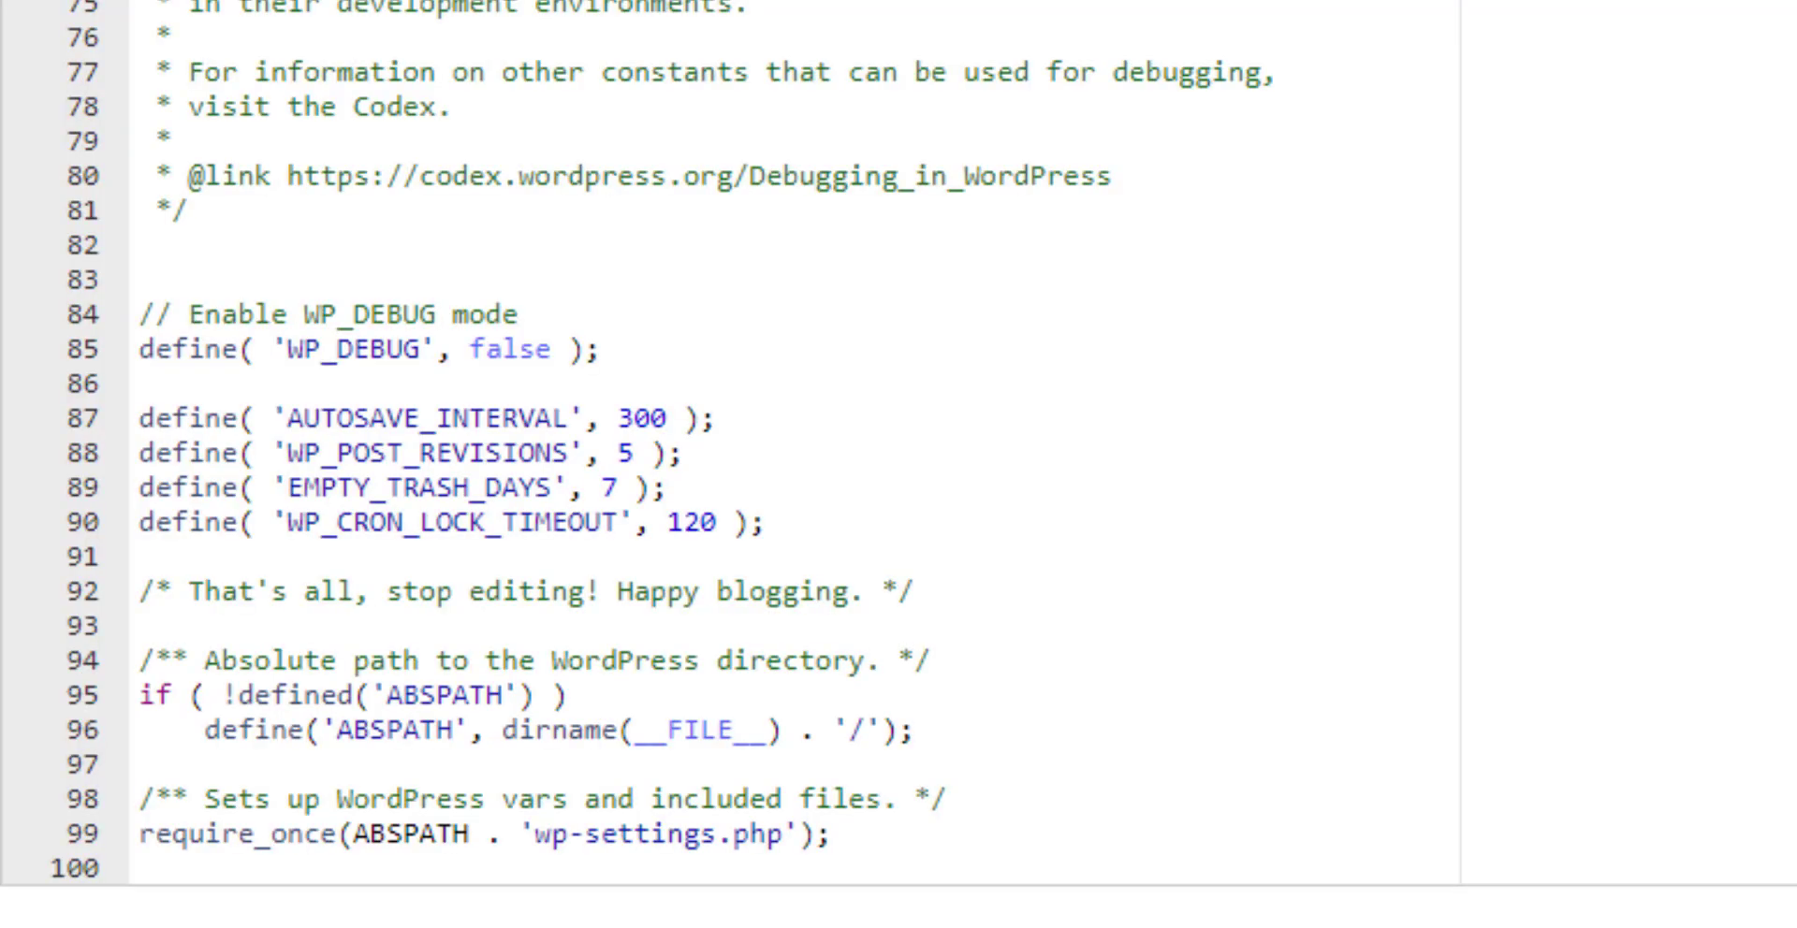
Step: Set WP_DEBUG to true in wp-config.php and save the file
left_click(520, 349)
key("BackSpace")
key("BackSpace")
key("BackSpace")
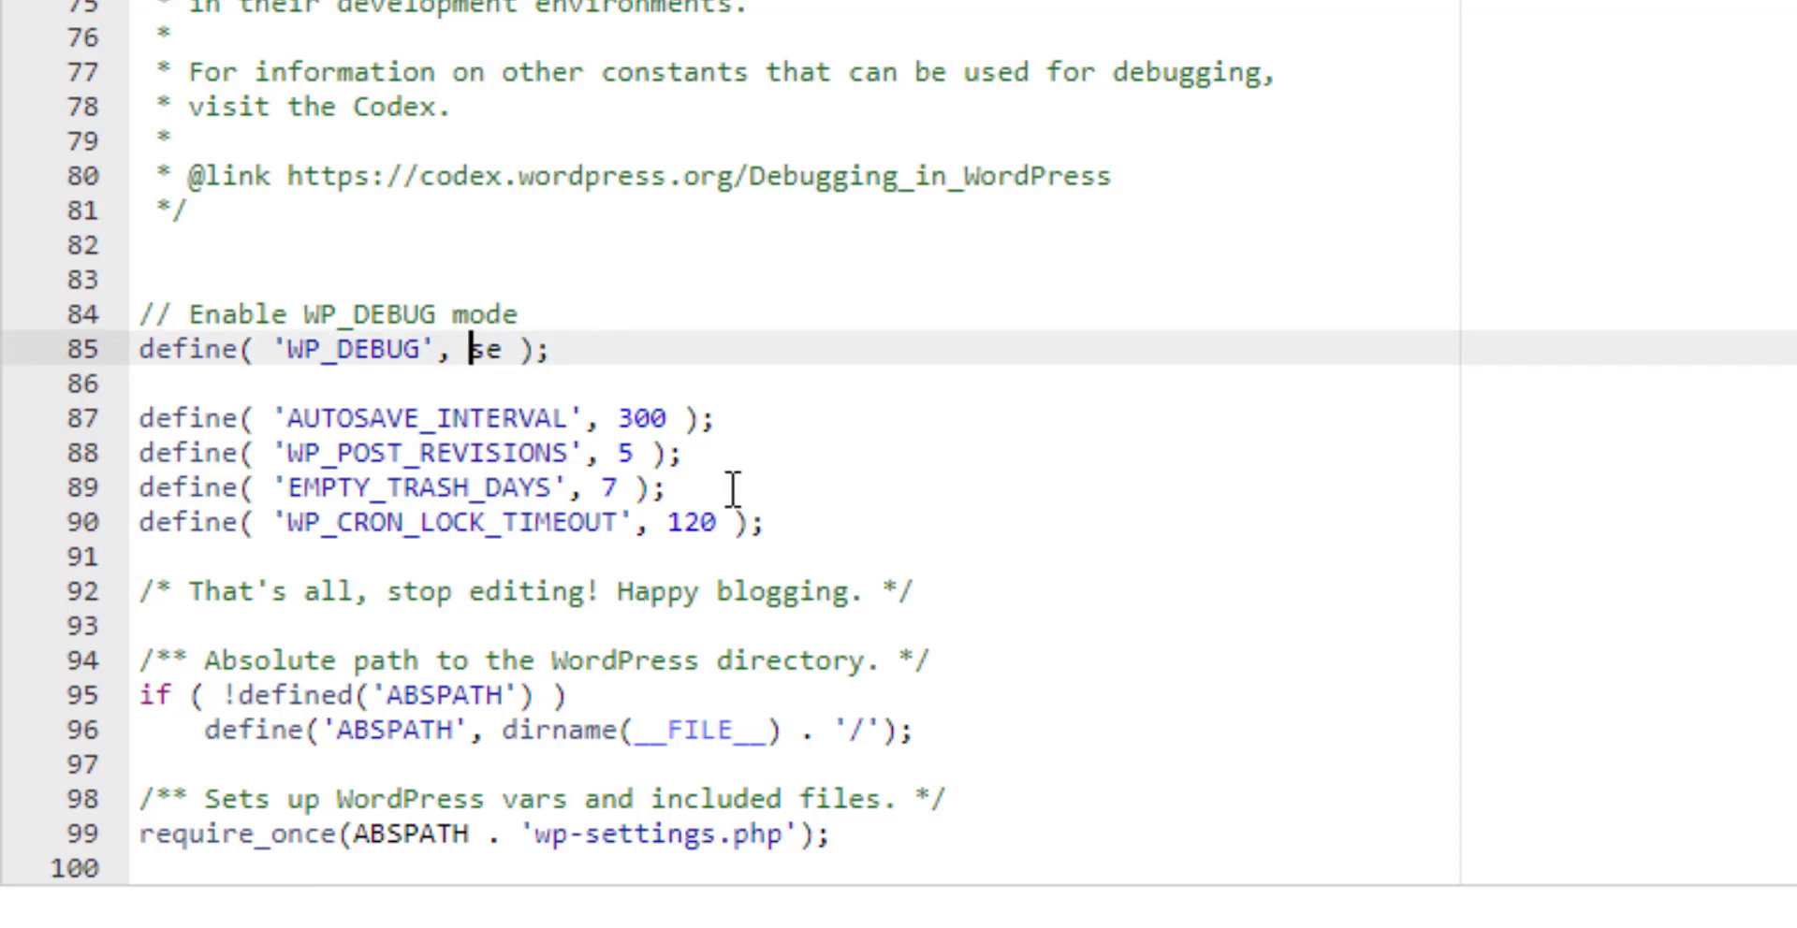
key("Delete")
type("tru")
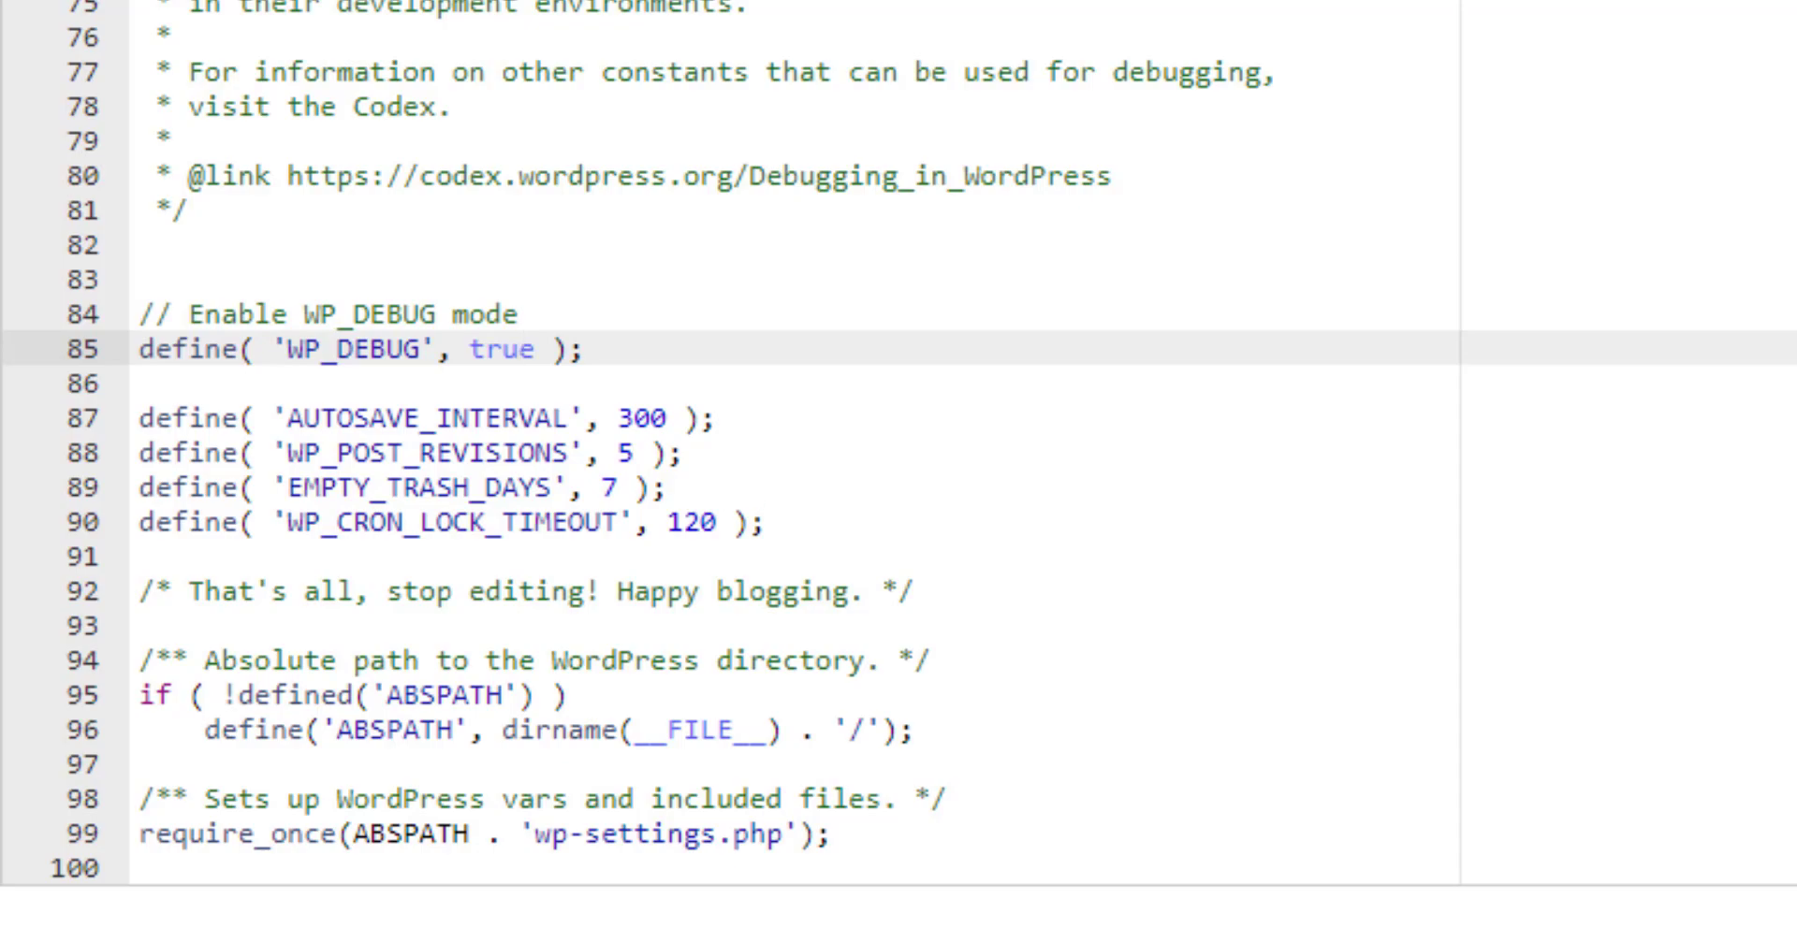
key("ctrl+s")
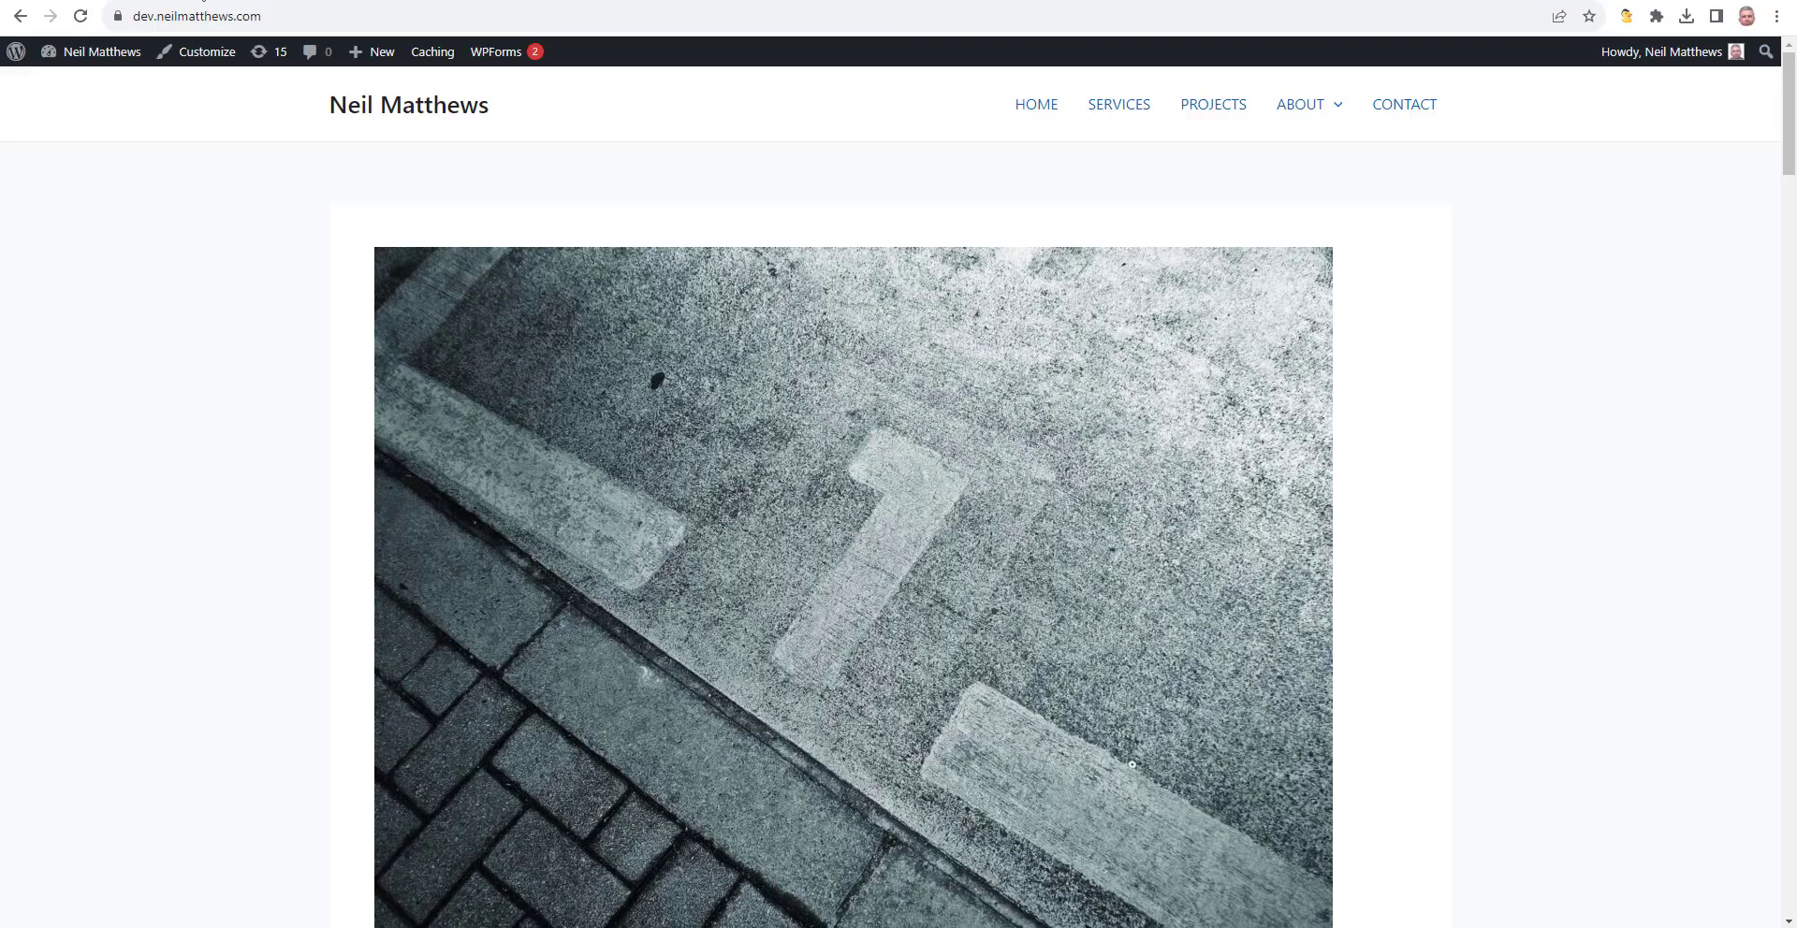
Step: Reload the site's front page and check how it displays with debugging on
left_click(326, 18)
key("Return")
scroll(515, 309, "down", 7)
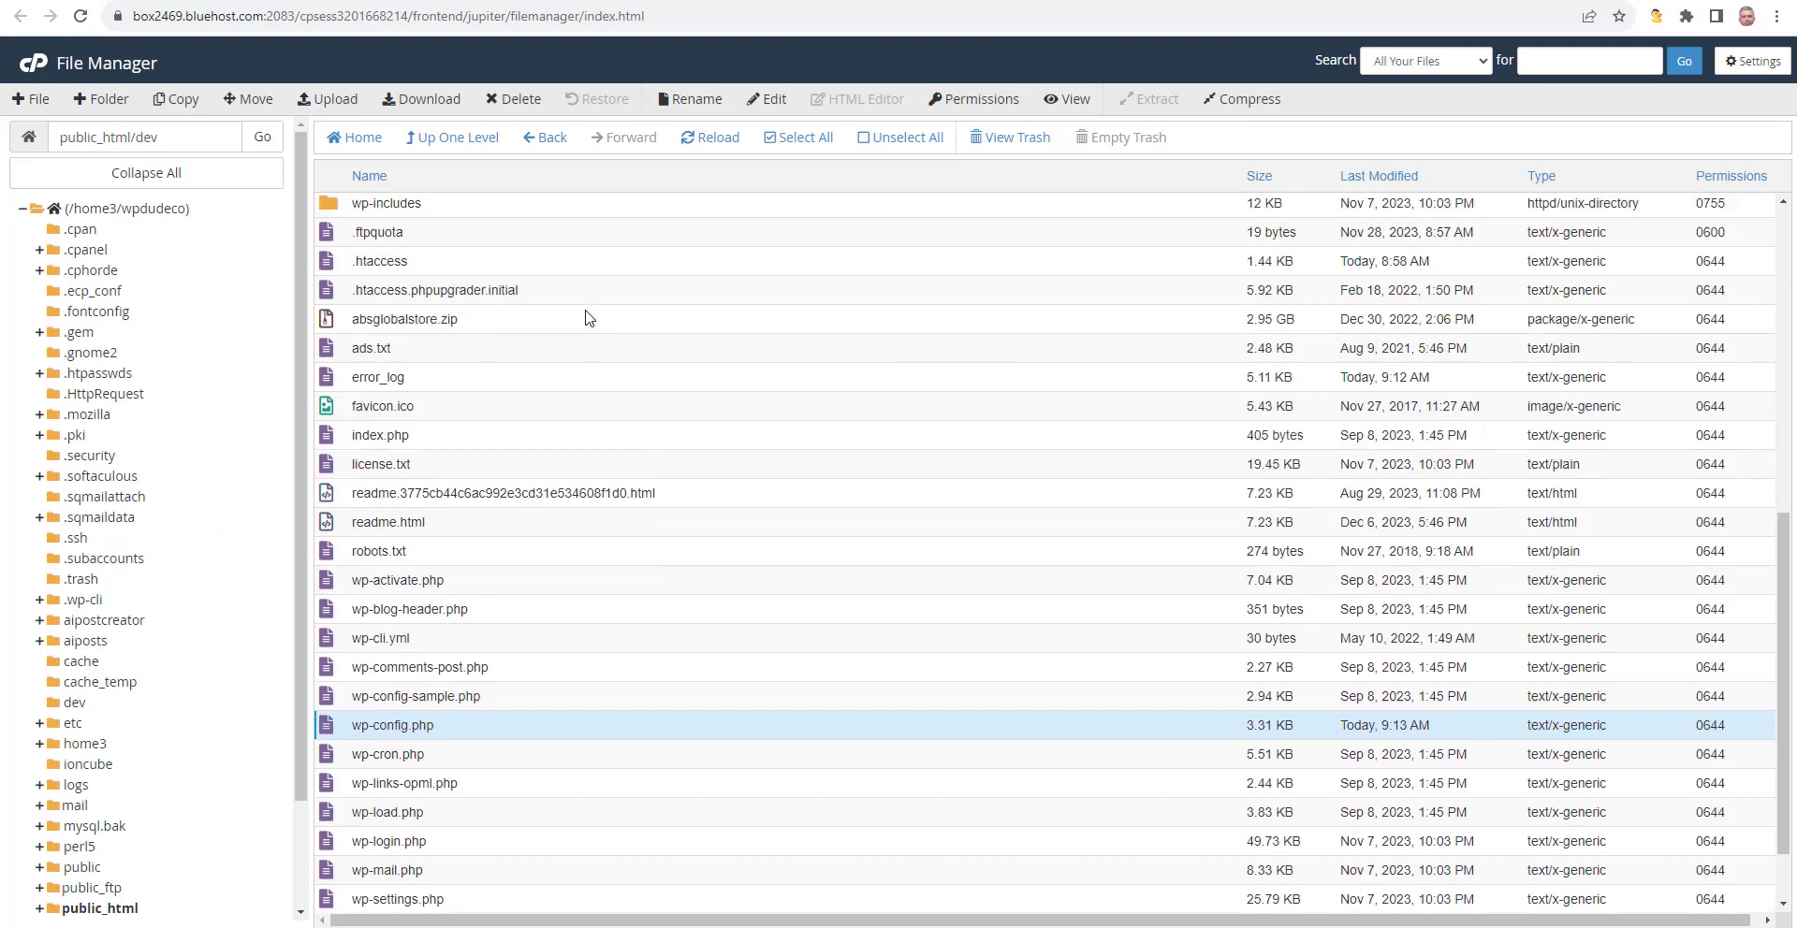
Step: Open akismet.php from the wp-content/plugins/akismet folder for editing in File Manager
scroll(589, 318, "up", 5)
scroll(588, 319, "down", 4)
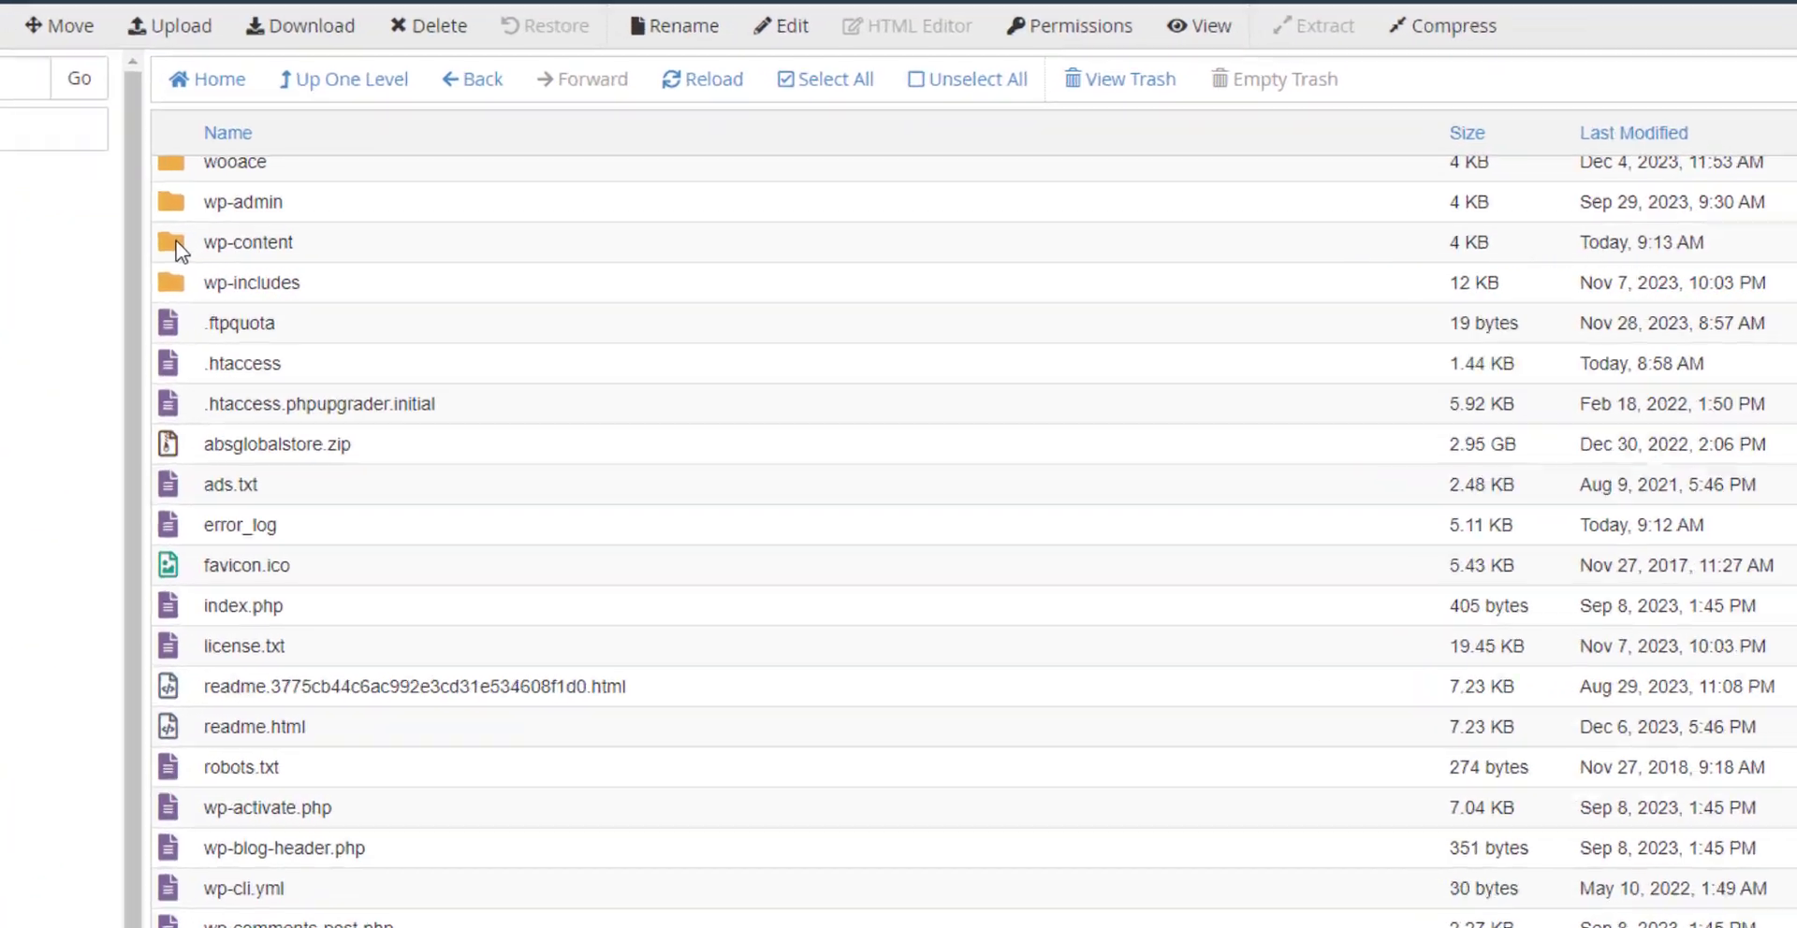
double_click(177, 246)
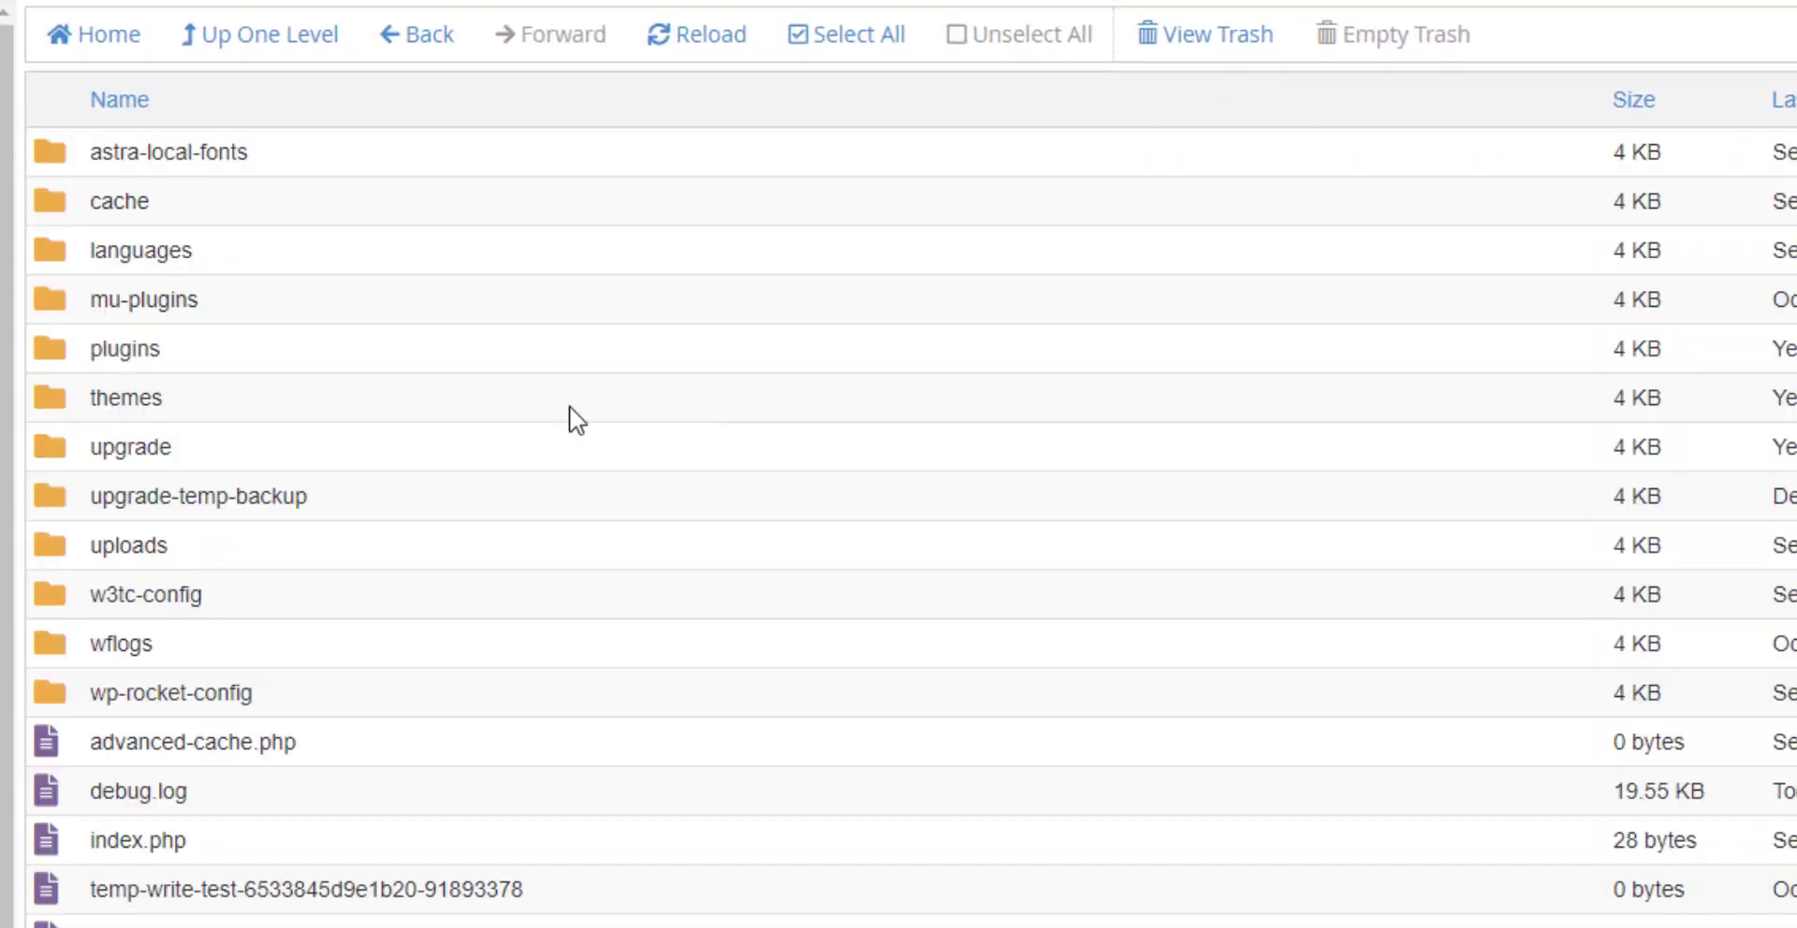
double_click(49, 346)
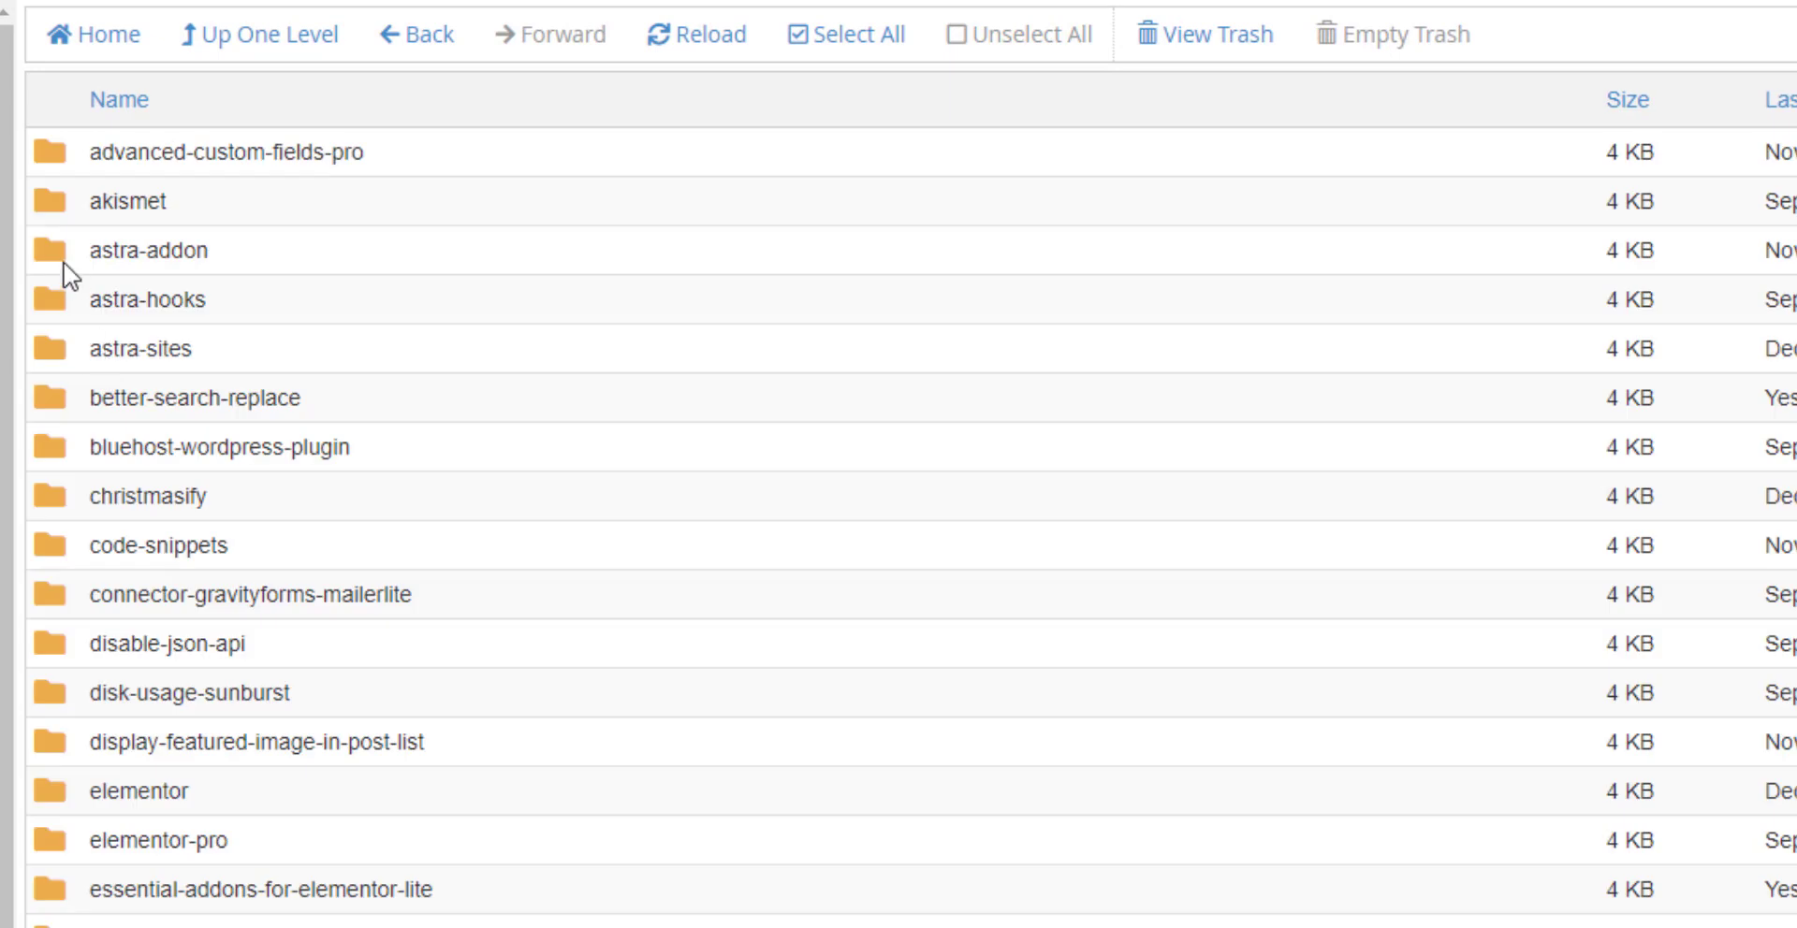
double_click(62, 213)
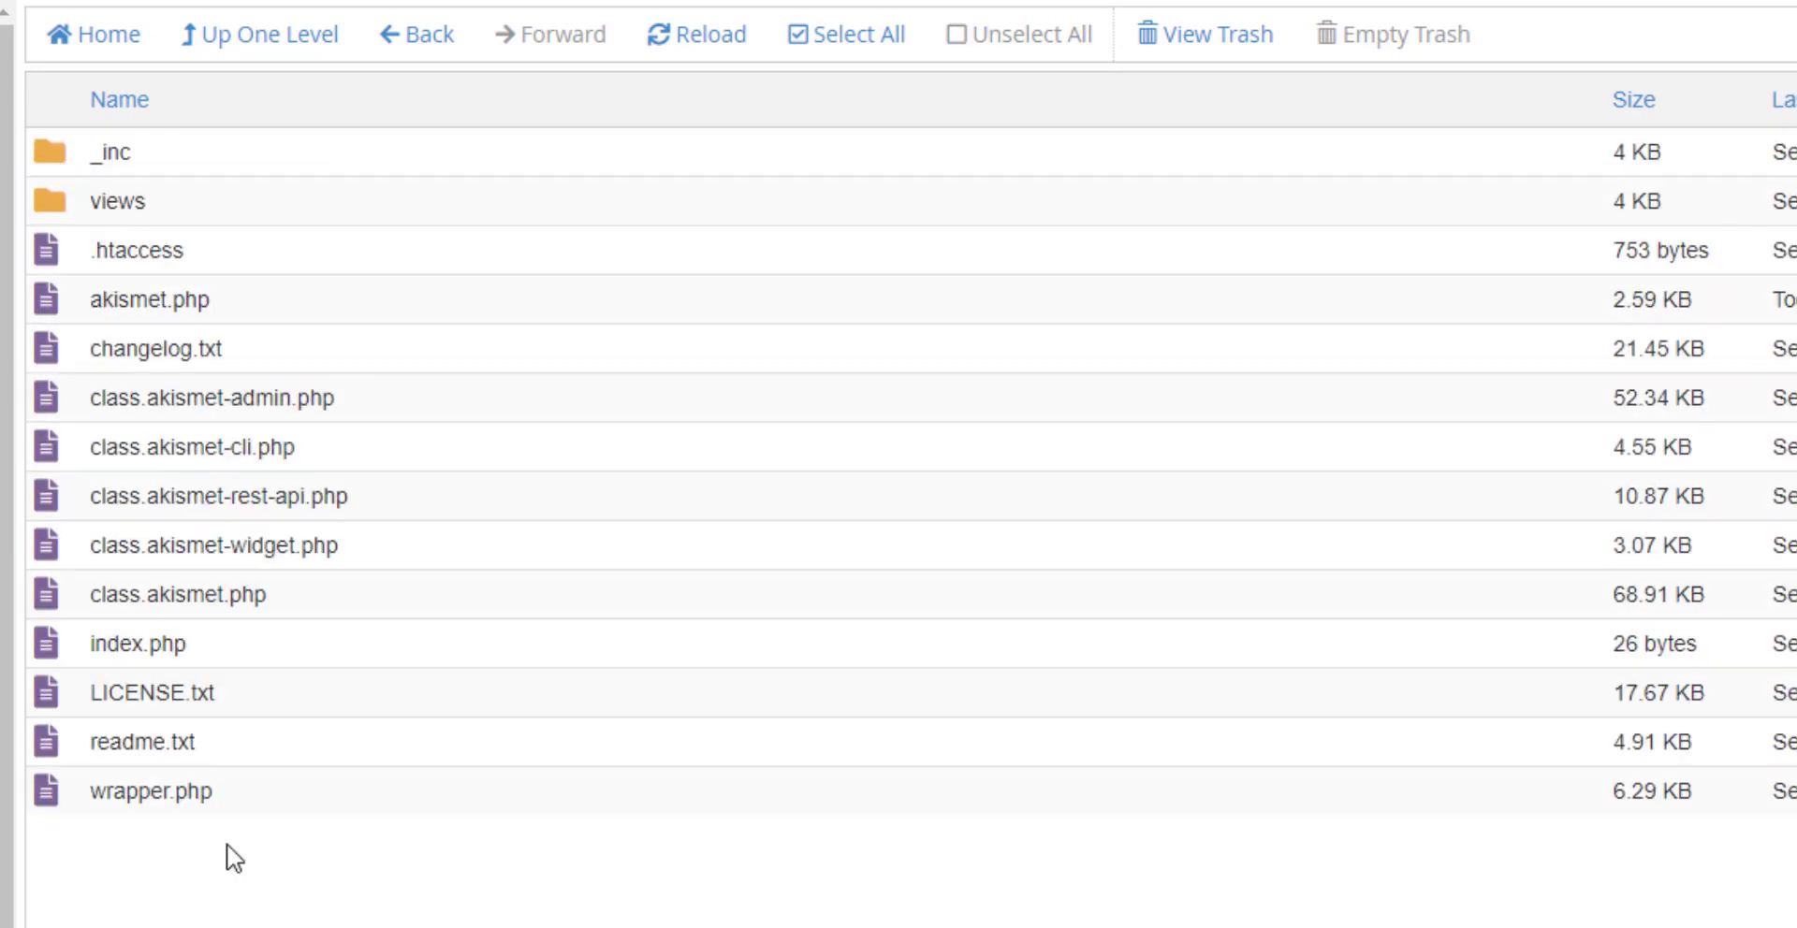
left_click(166, 302)
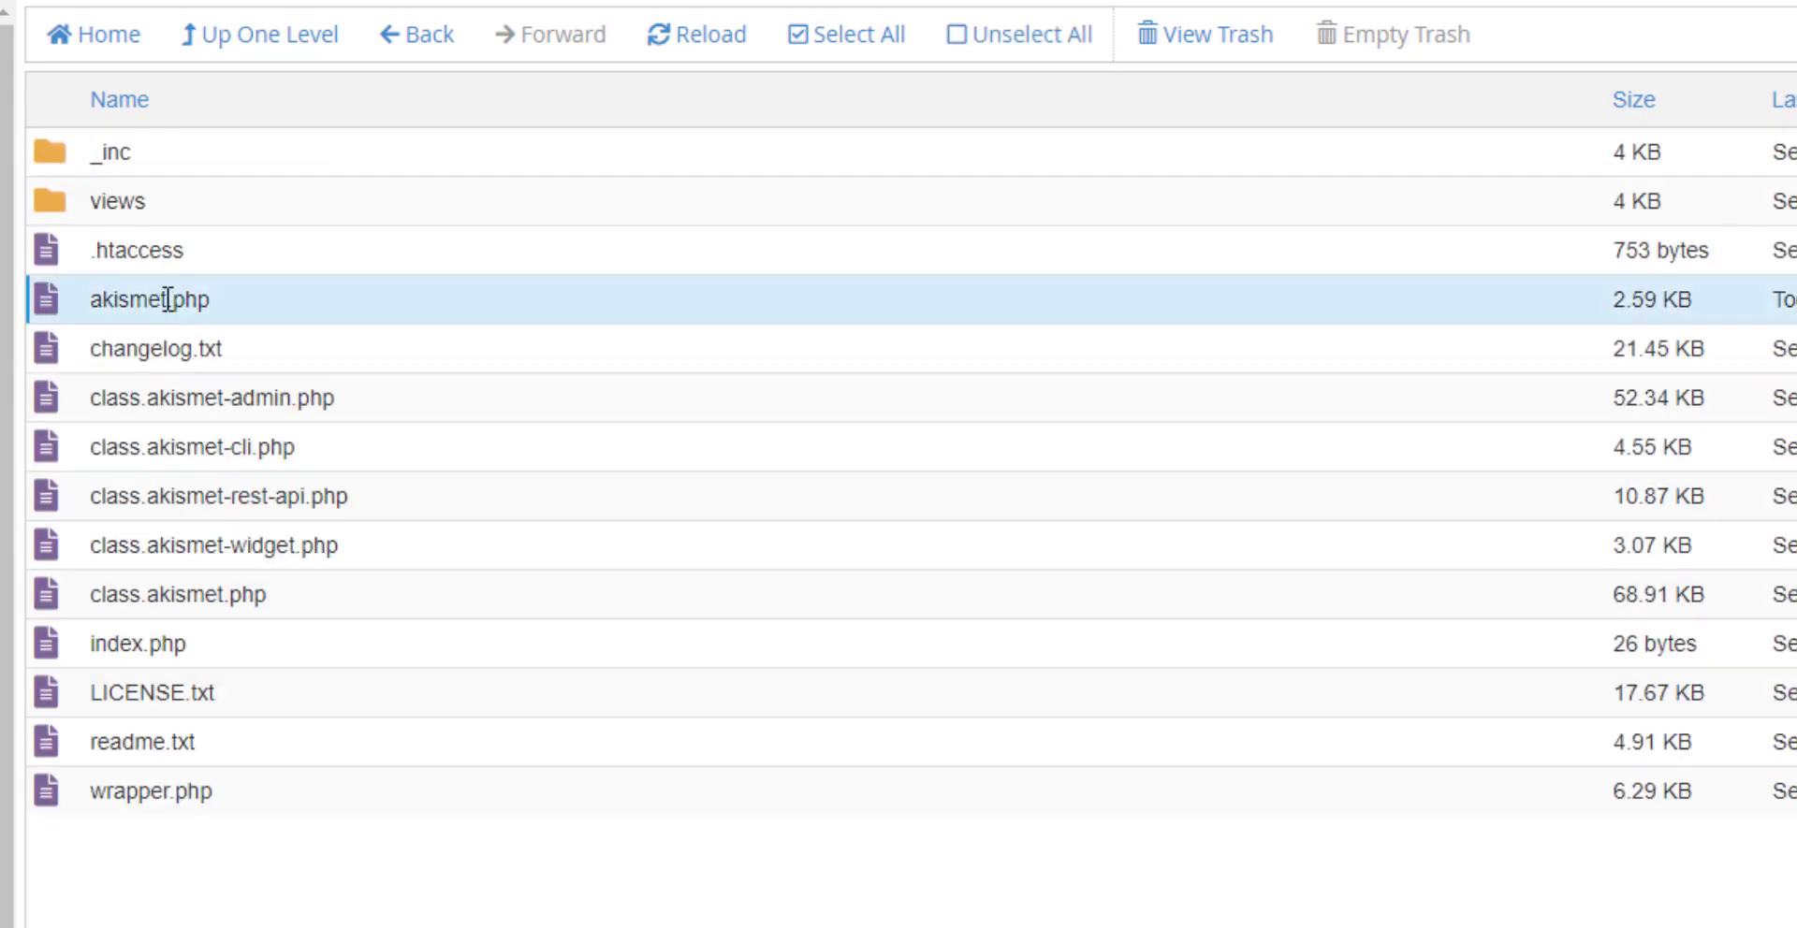
right_click(168, 296)
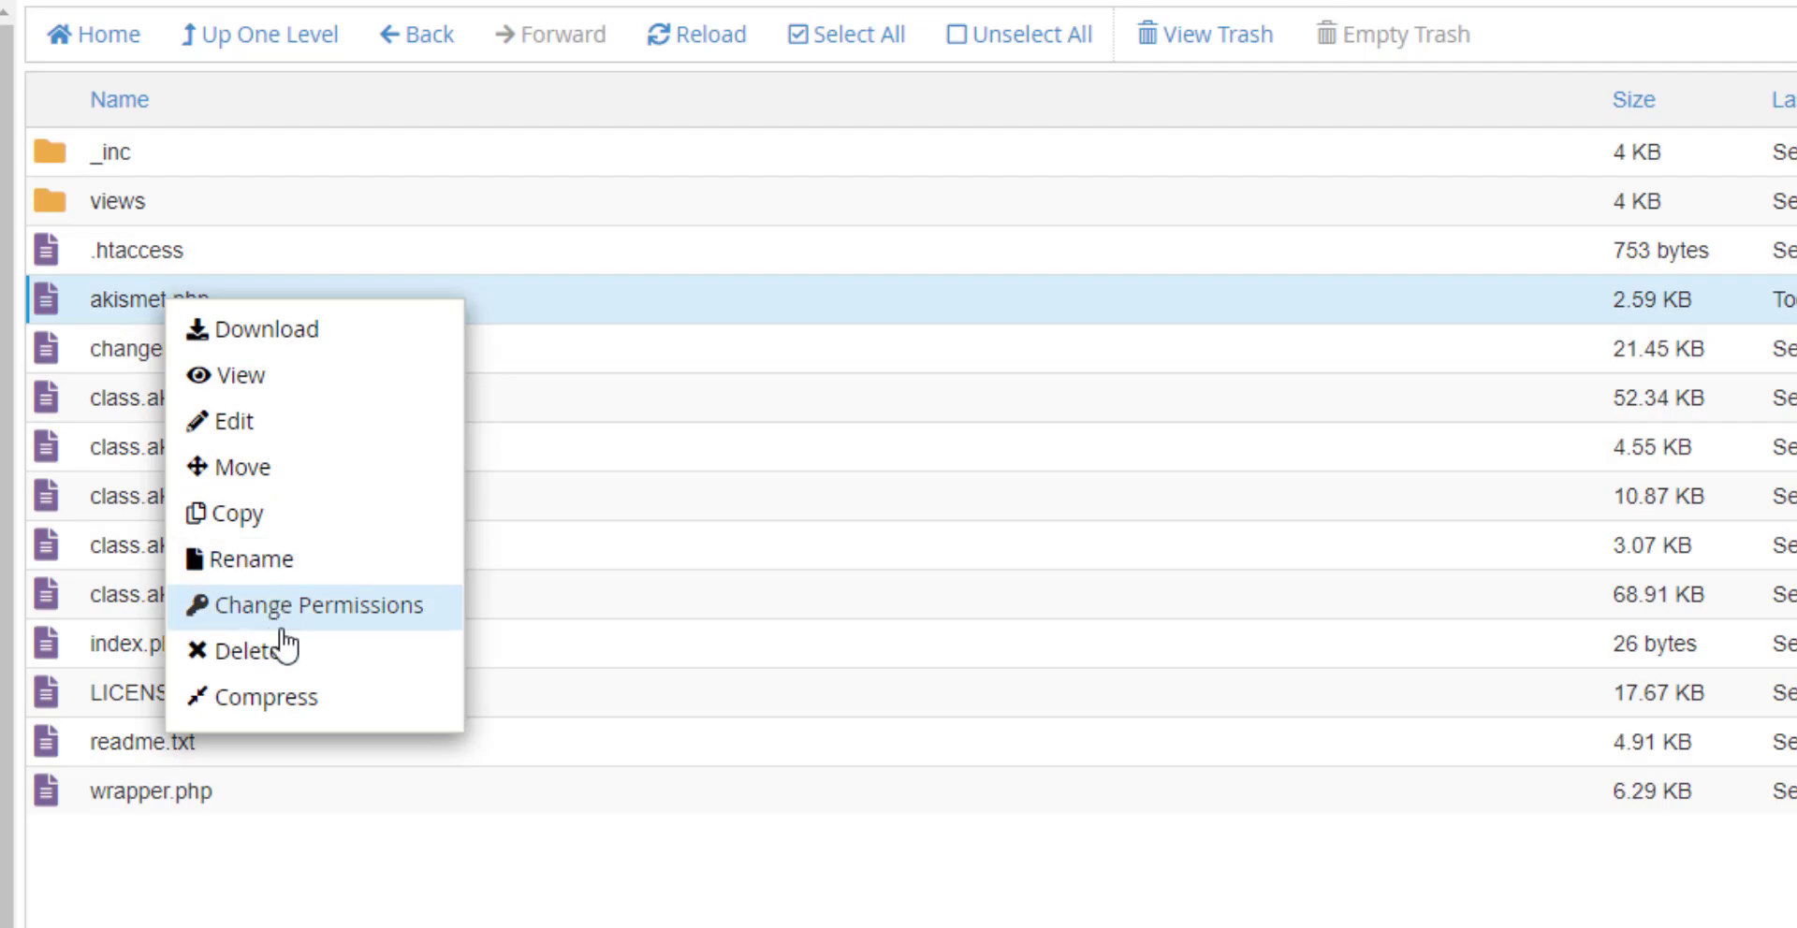
left_click(282, 432)
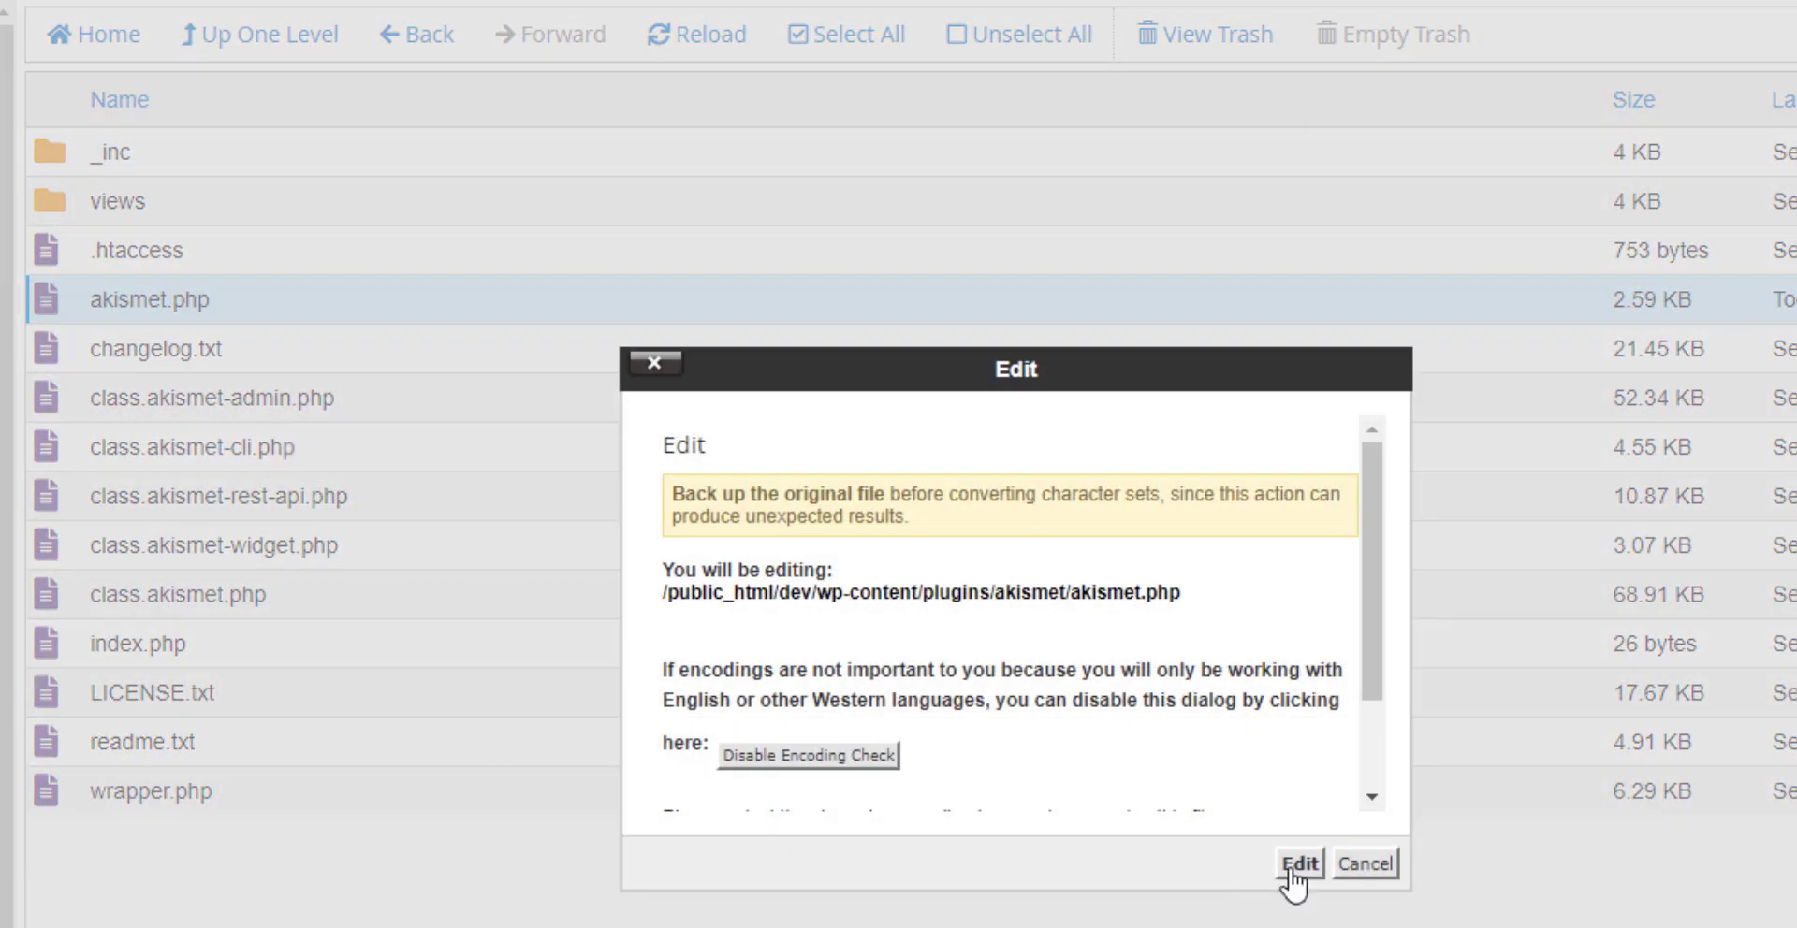
left_click(1301, 860)
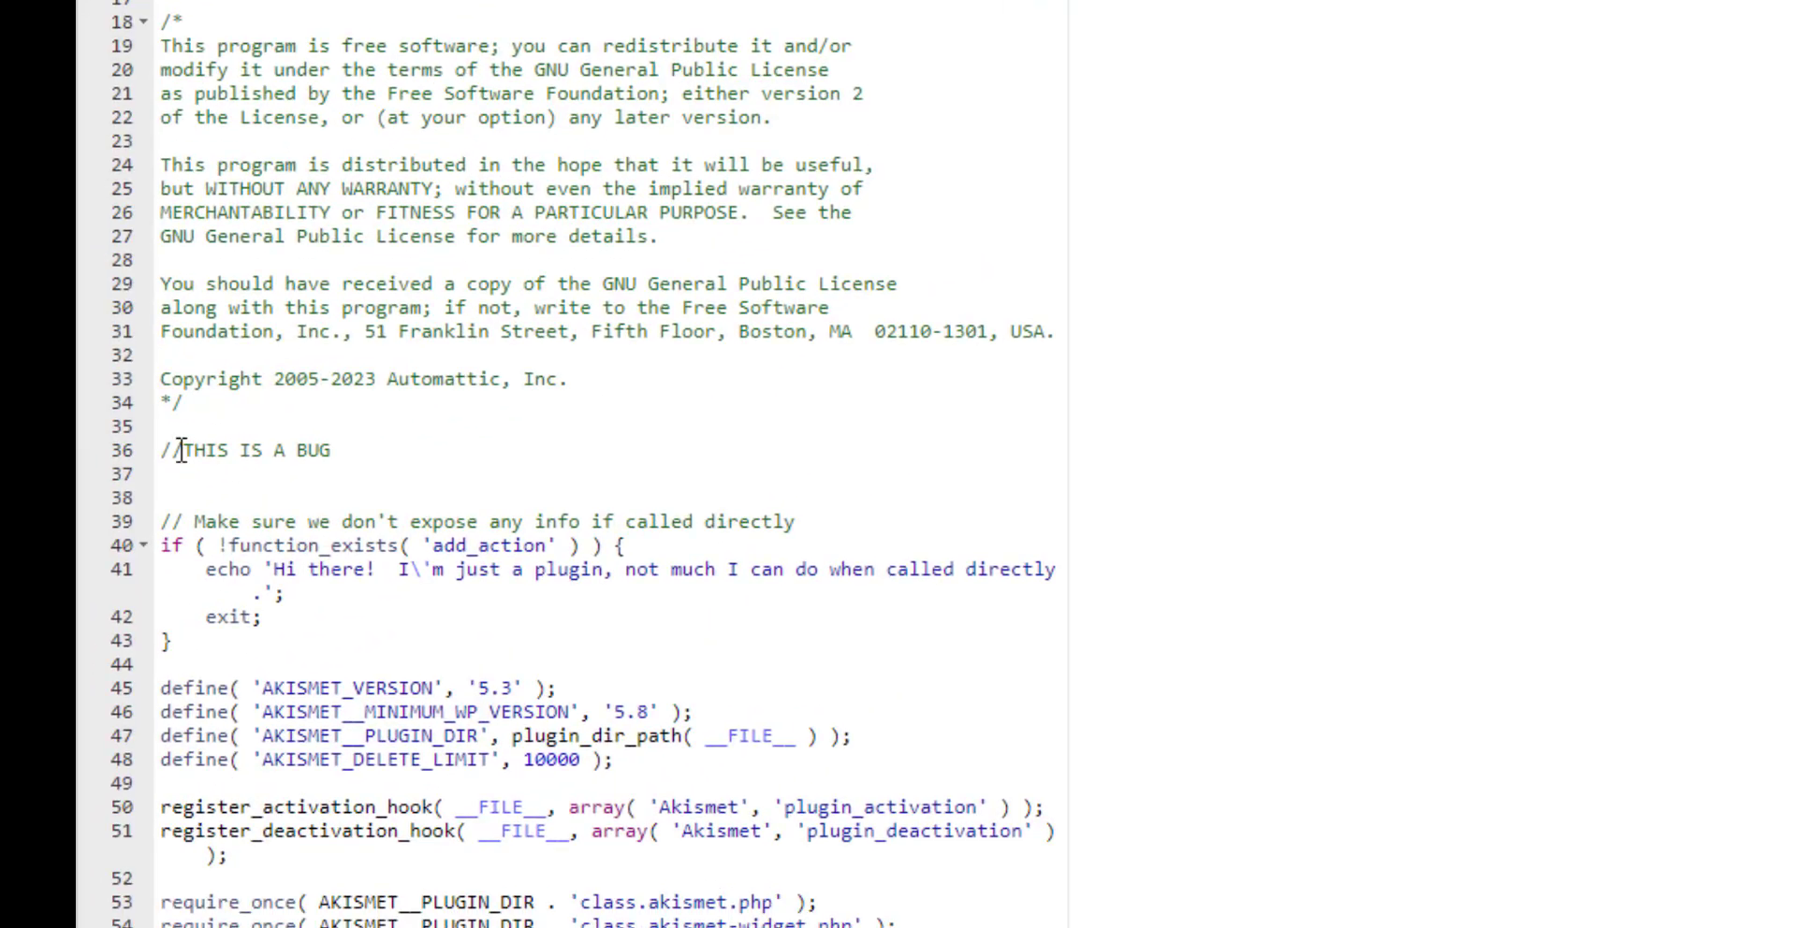
Step: Remove the comment slashes before "THIS IS A BUG" on line 36 of akismet.php and reload the site's front page
left_click(181, 452)
key("BackSpace")
key("BackSpace")
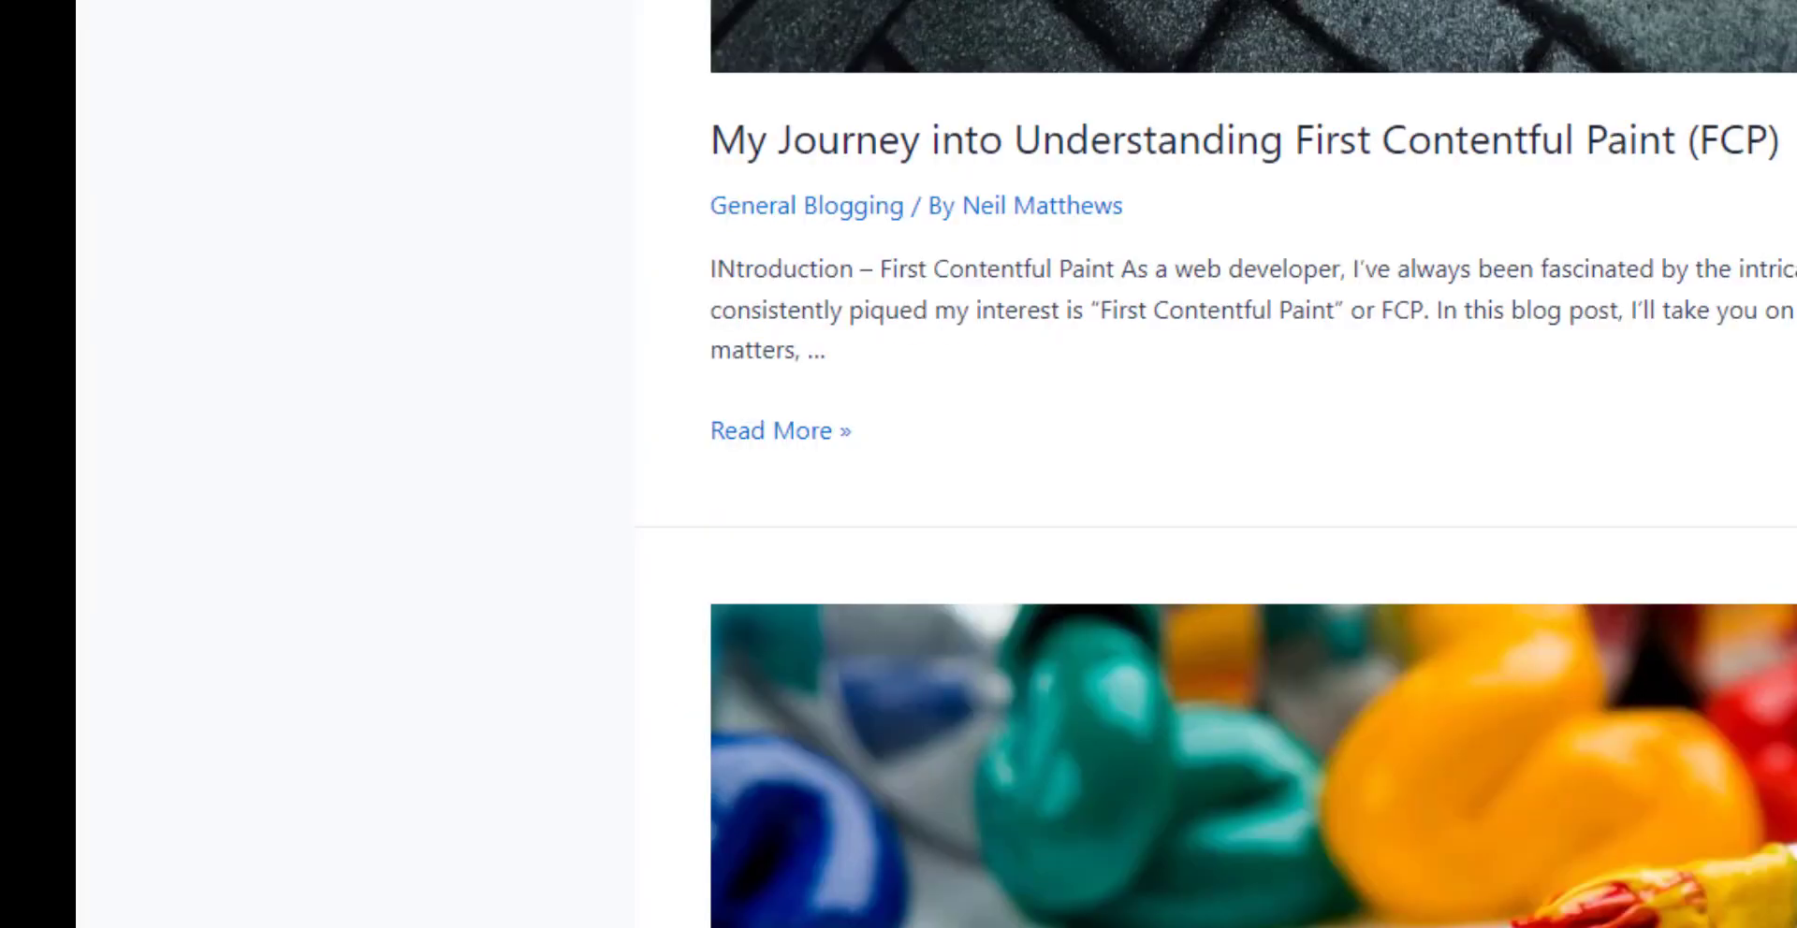
key("F5")
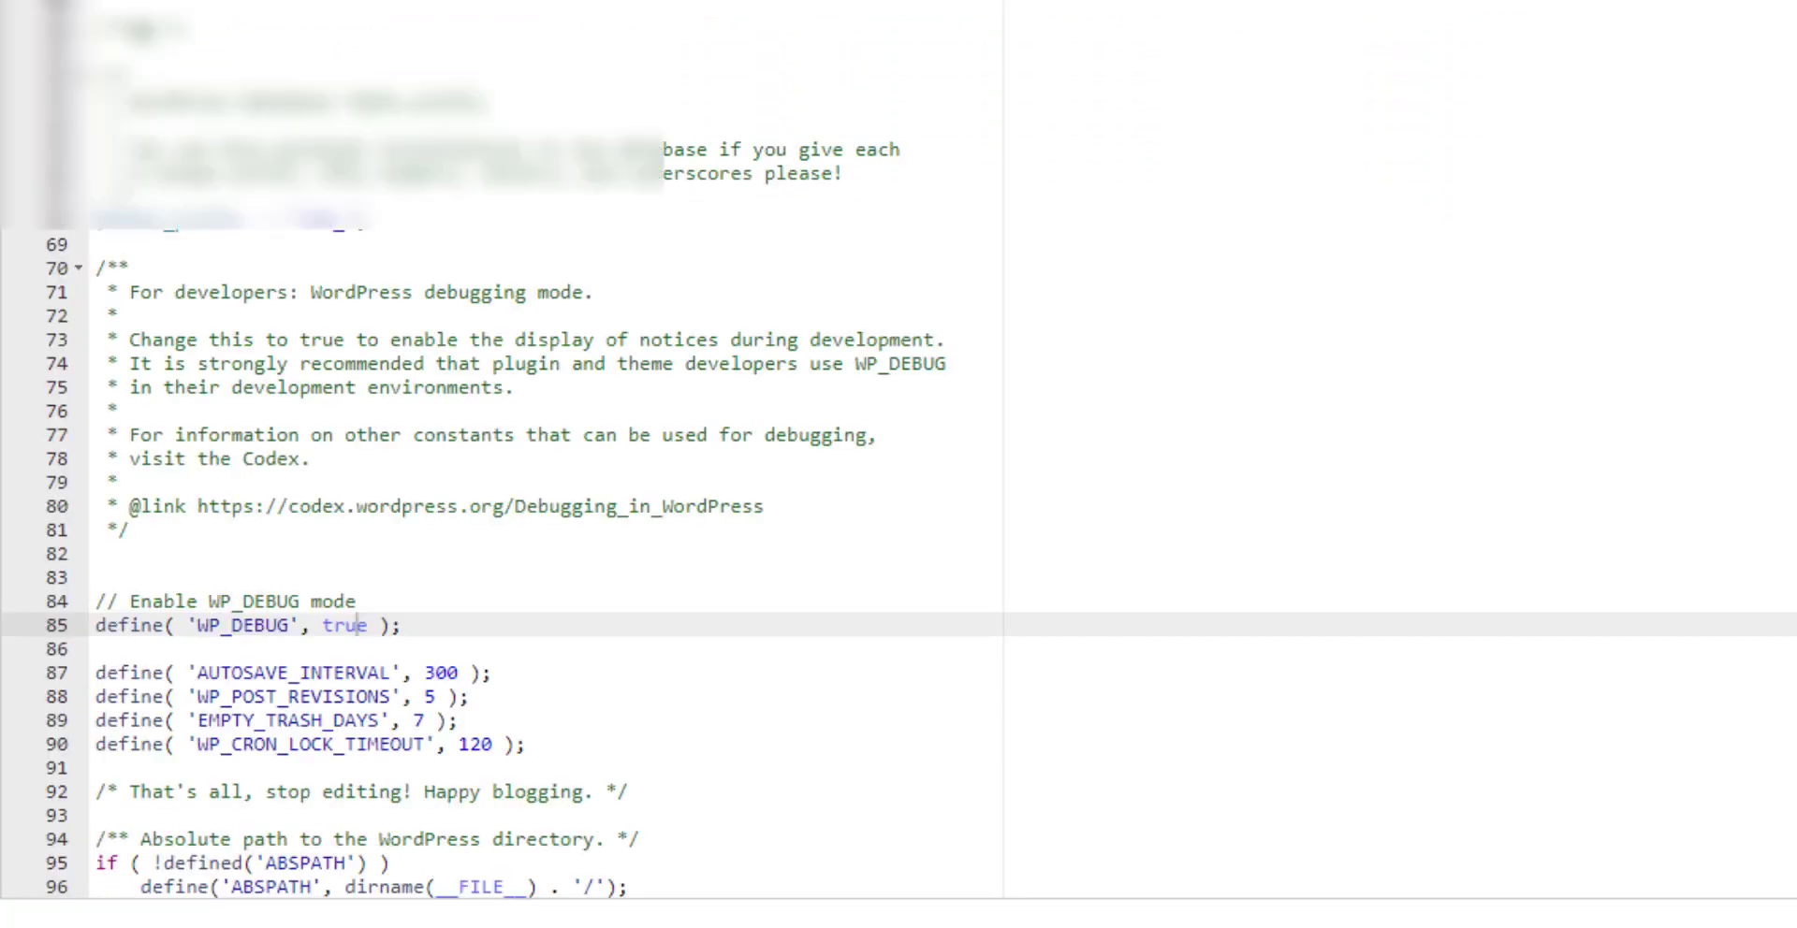
Step: Below the WP_DEBUG line in wp-config.php, add commented code setting WP_DEBUG_LOG to true, WP_DEBUG_DISPLAY to false and display_errors to 0
scroll(299, 150, "down", 2)
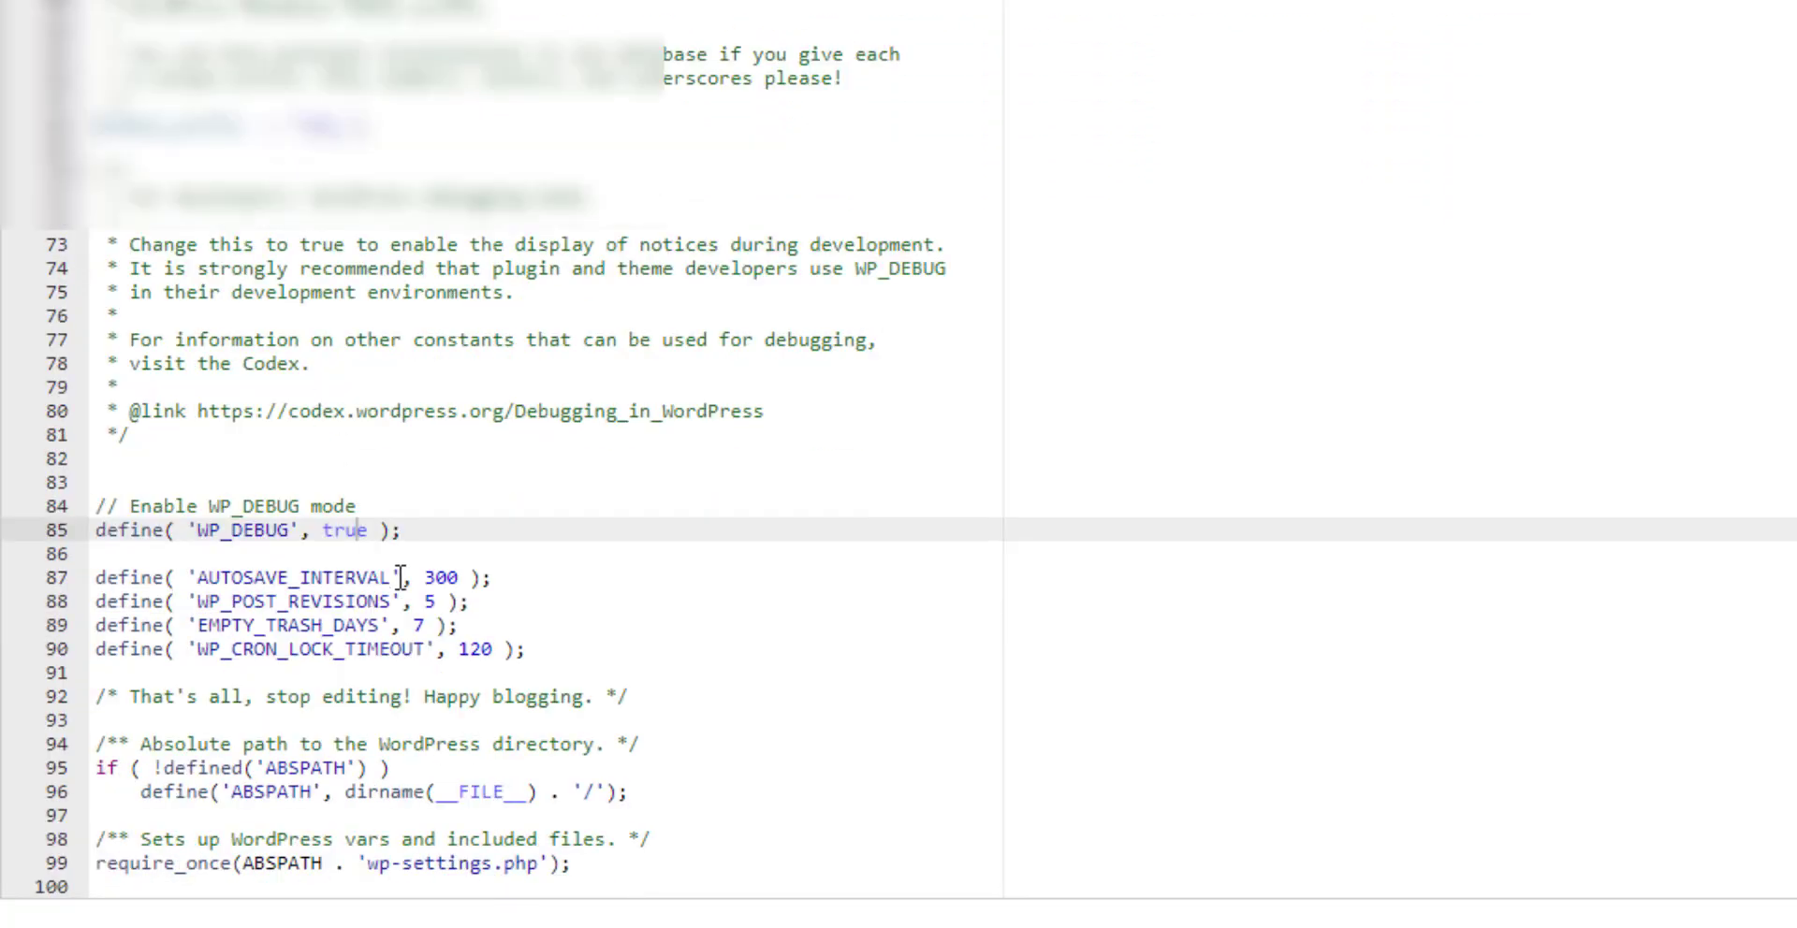
left_click(485, 529)
key("Return")
key("Return")
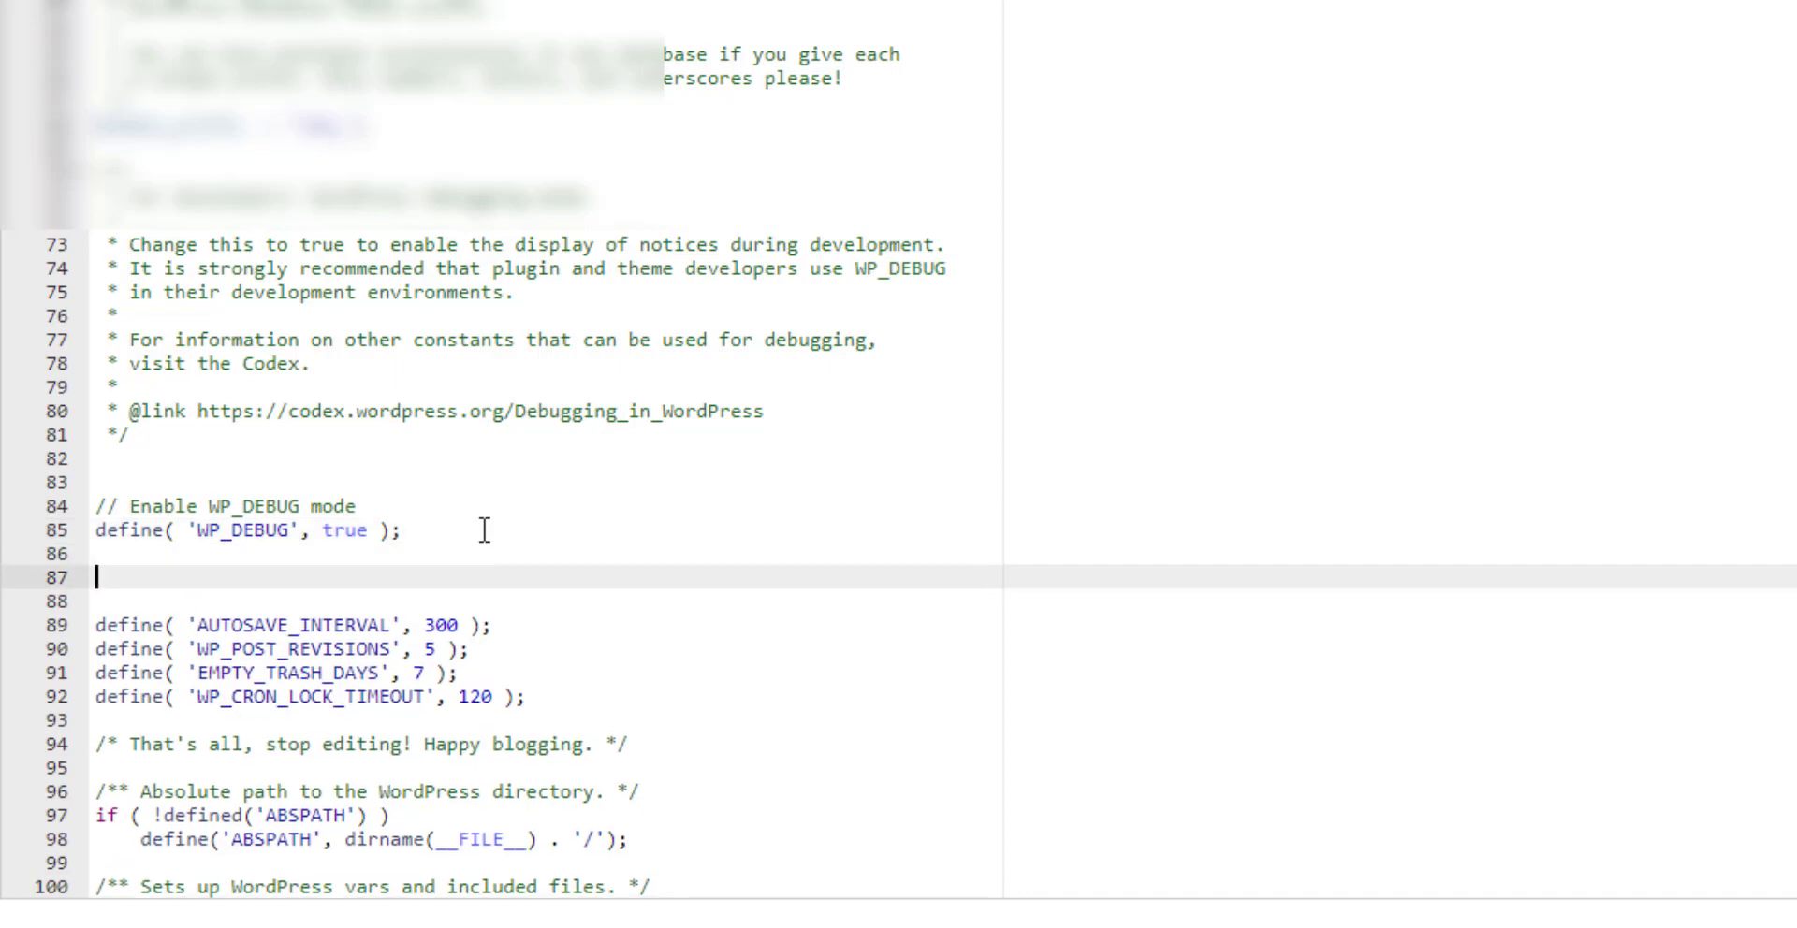
key("Up")
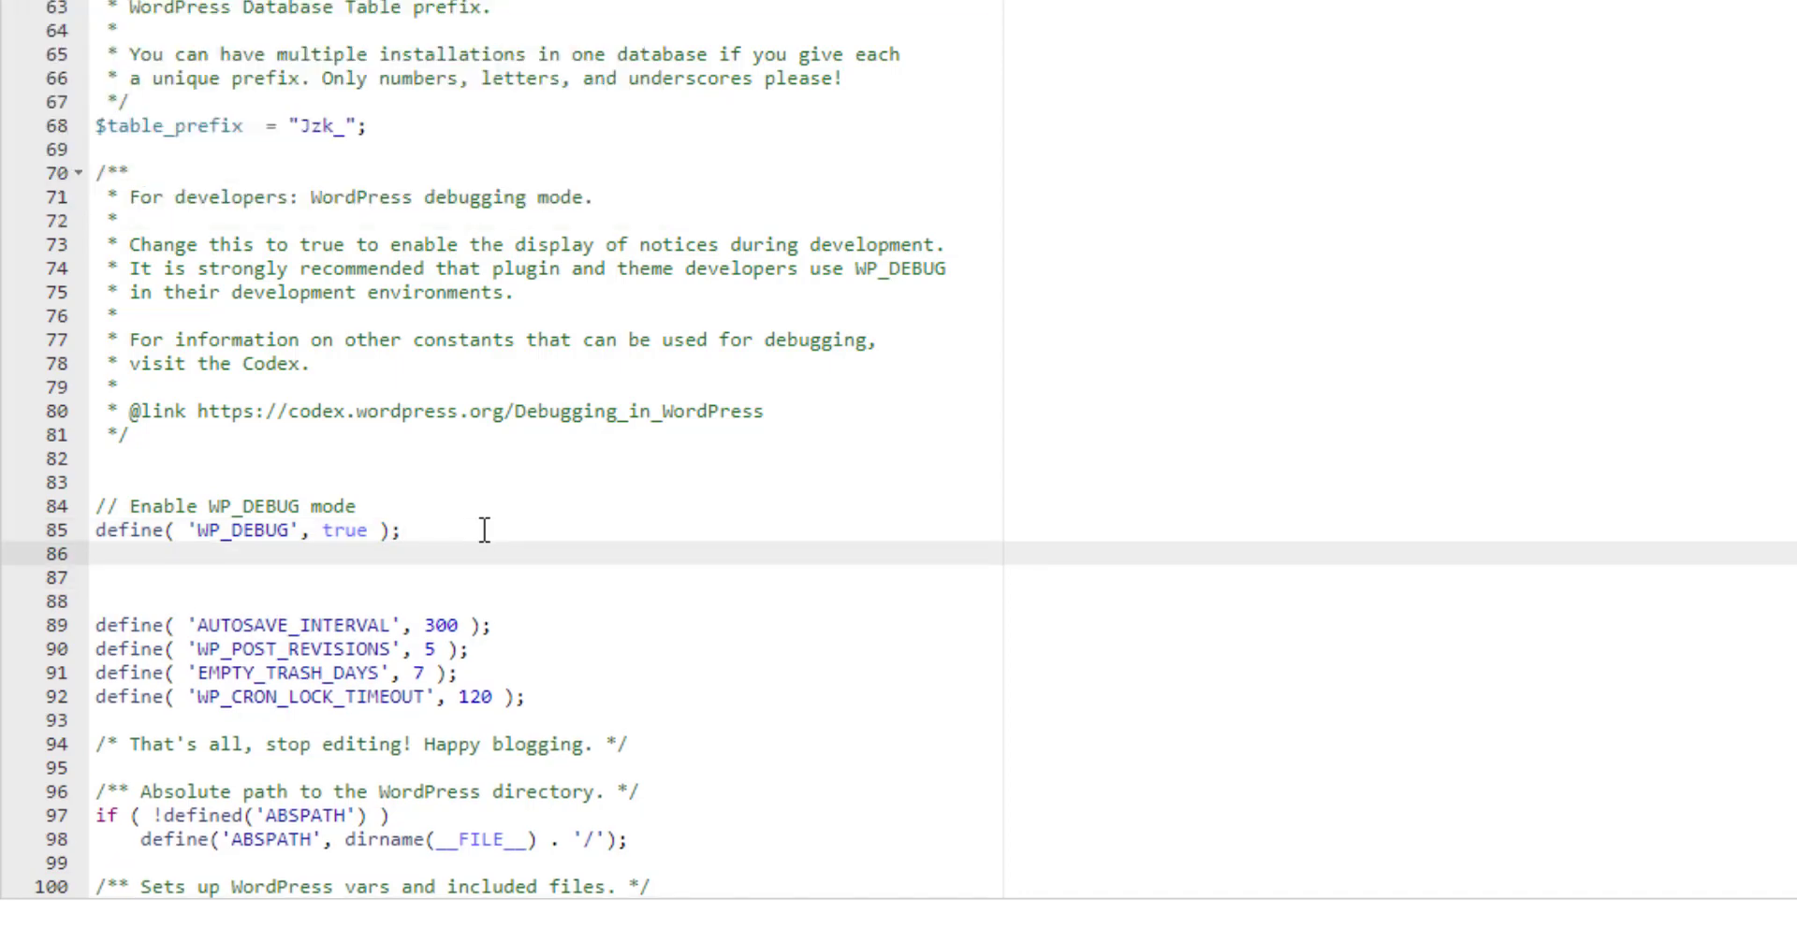
type("// Enable Debug logging to the /wp-content/debug.log file define( 'WP_DEBUG_LOG', true );  // Disable display of errors and warnings define( 'WP_DEBUG_DISPLAY', false ); @ini_set( 'display_errors', 0 );")
scroll(200, 253, "down", 3)
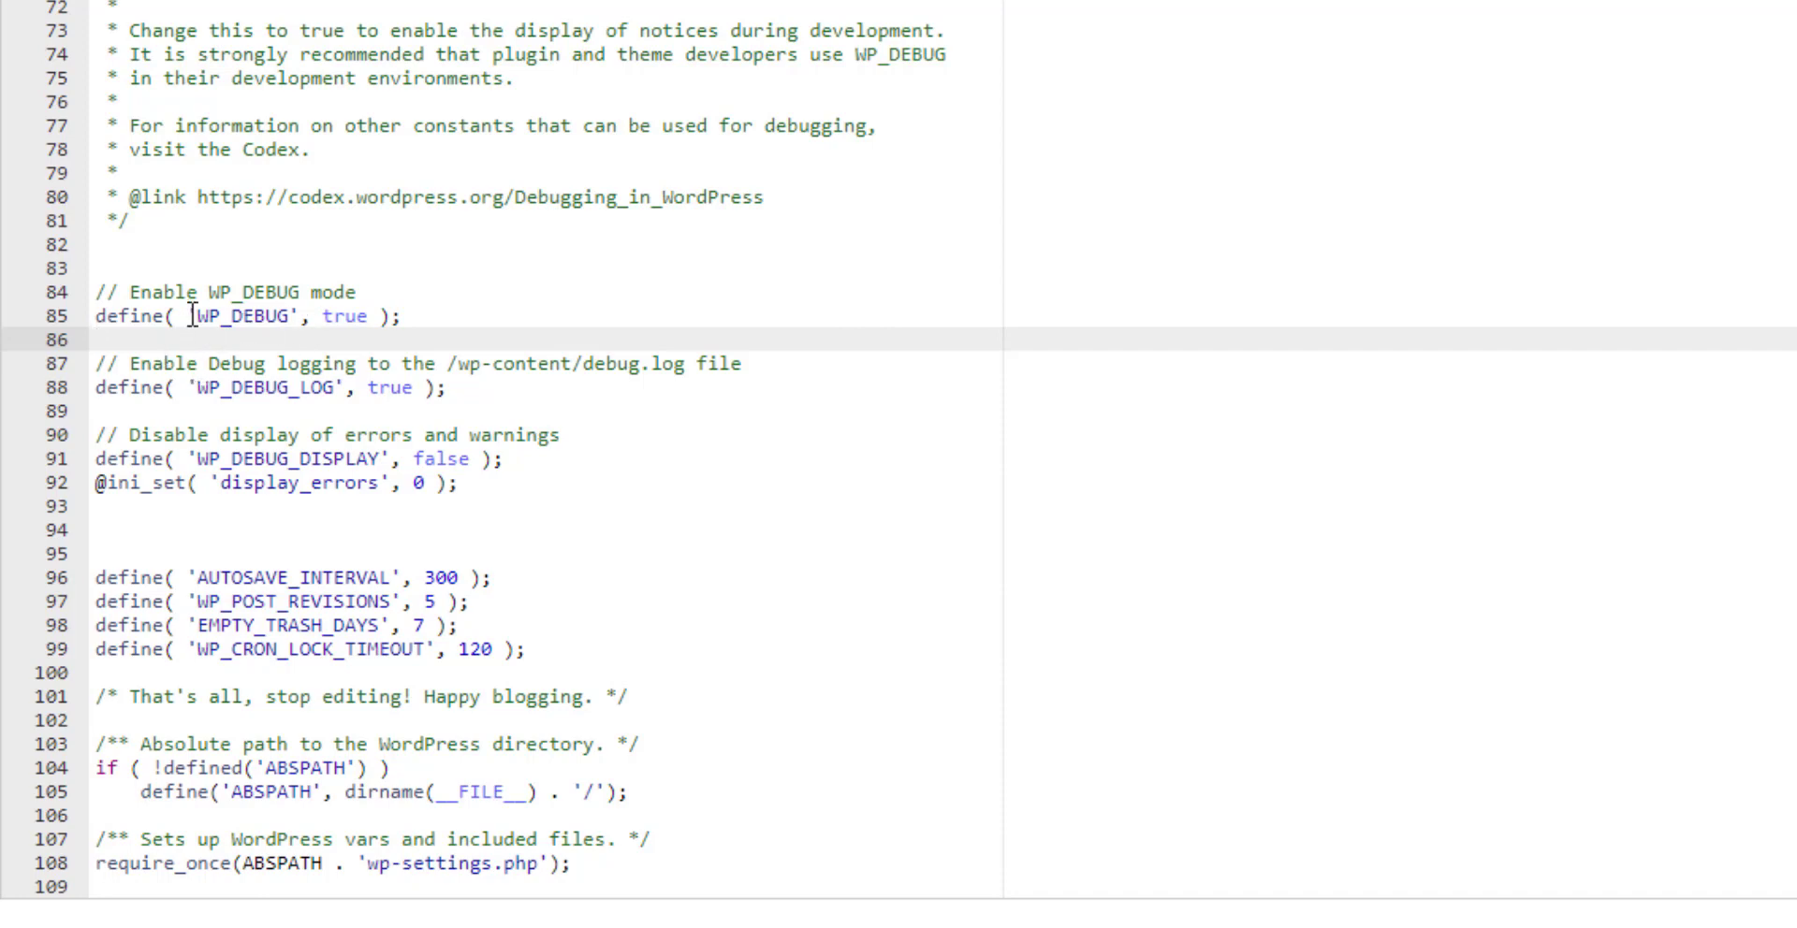
Step: Review the added WP_DEBUG_LOG, WP_DEBUG_DISPLAY and display_errors lines and the debug.log path in the comment
left_click(199, 388)
left_click_drag(199, 387, 335, 388)
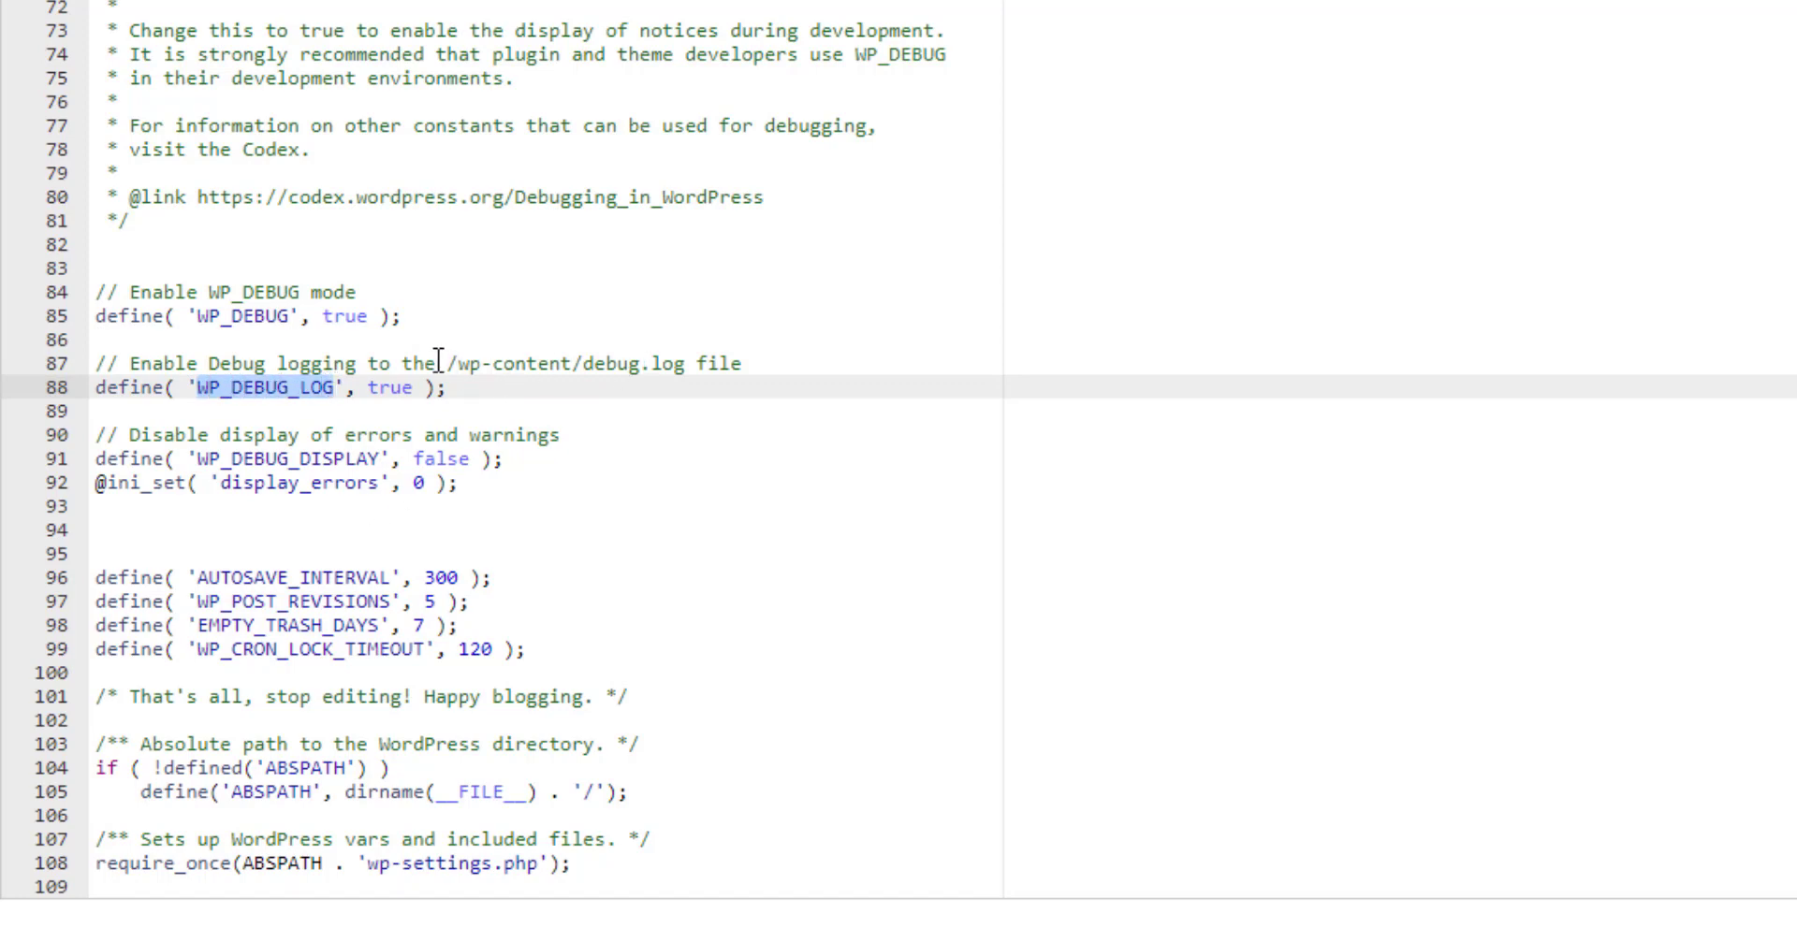
left_click_drag(435, 363, 688, 364)
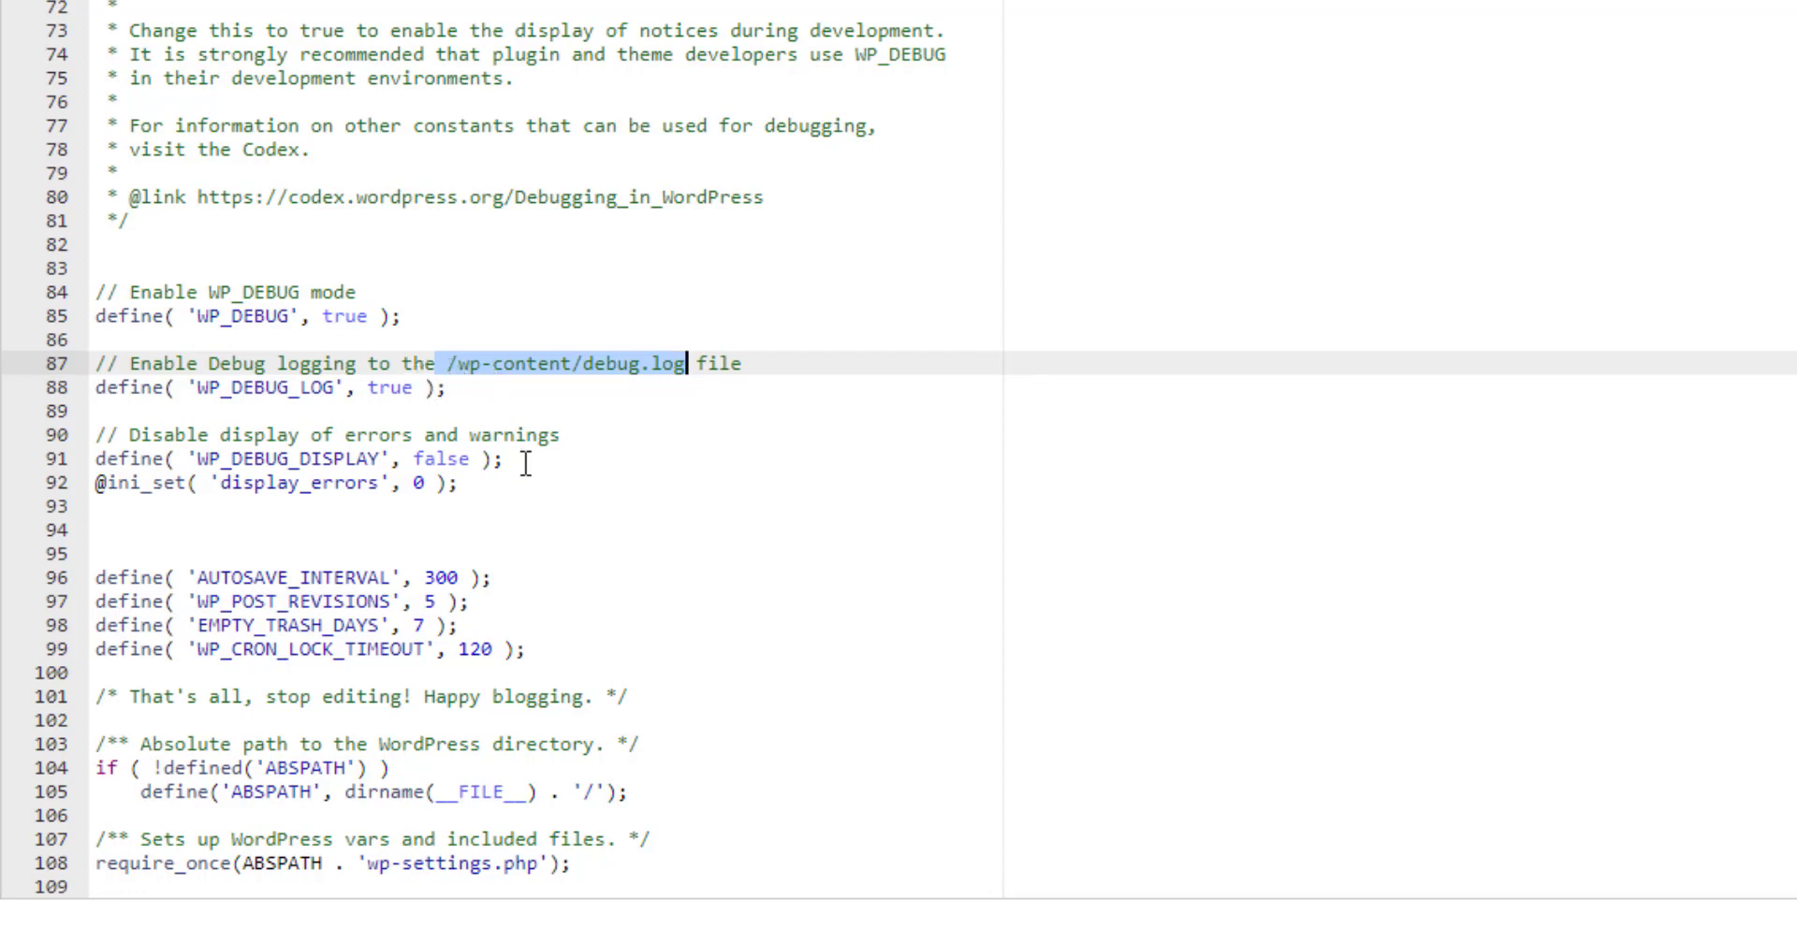
left_click_drag(502, 458, 41, 474)
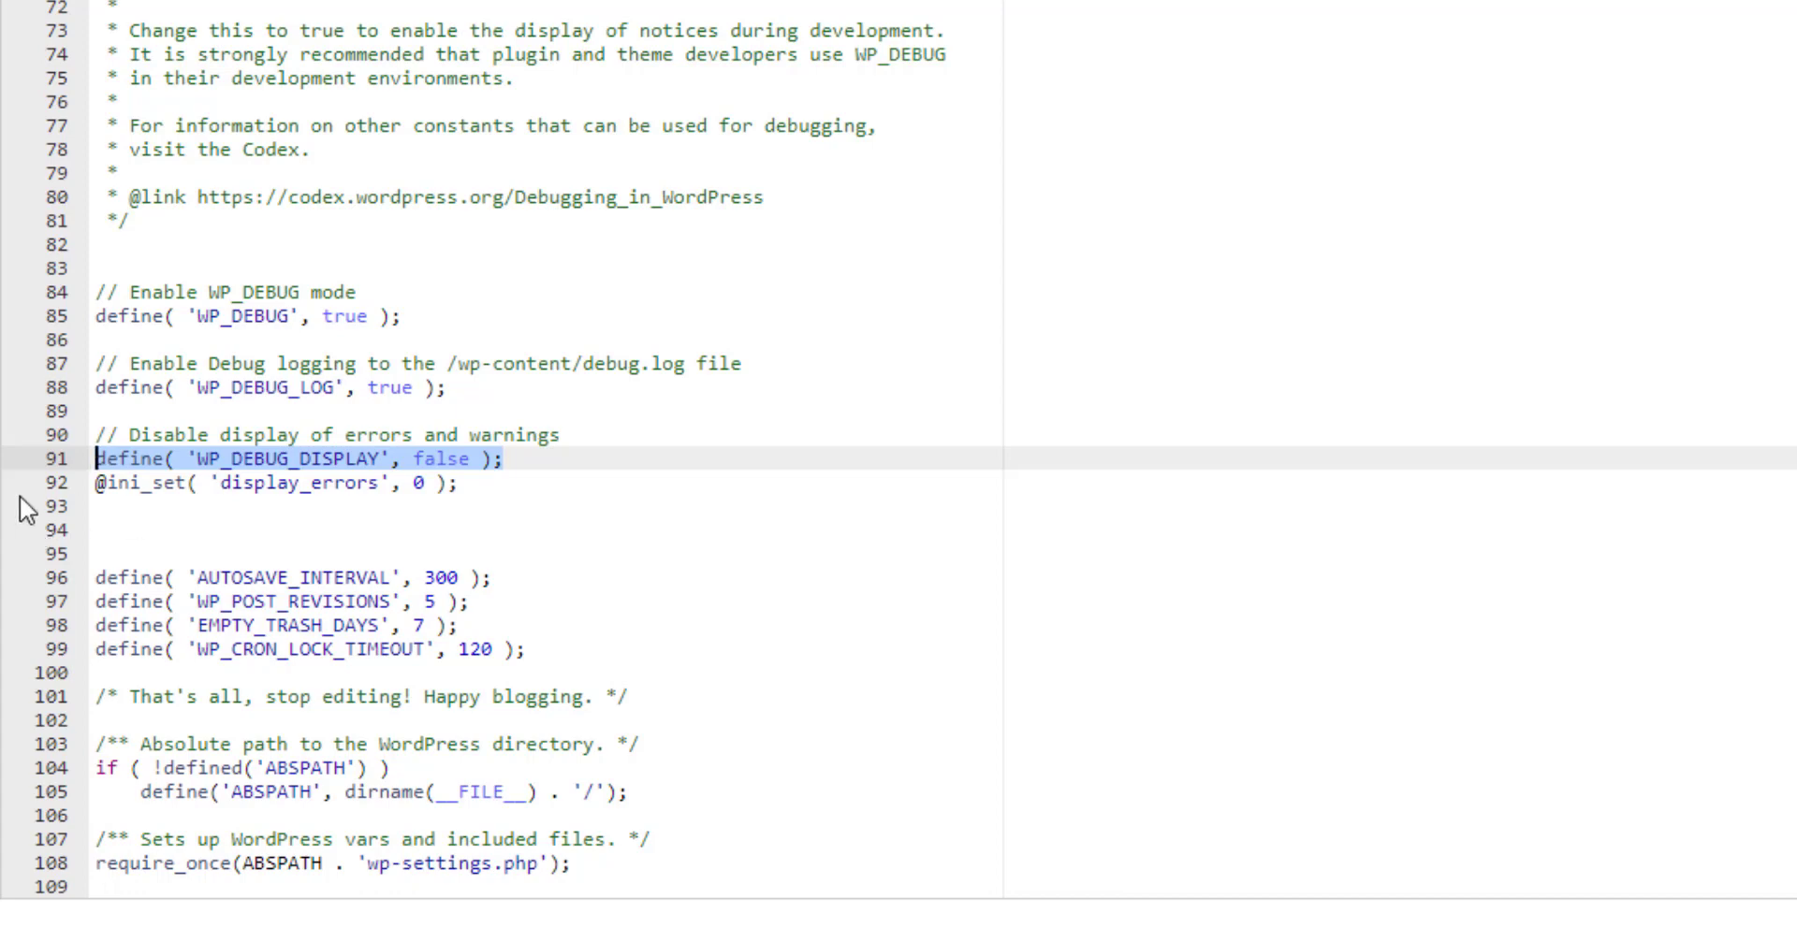
left_click(224, 461)
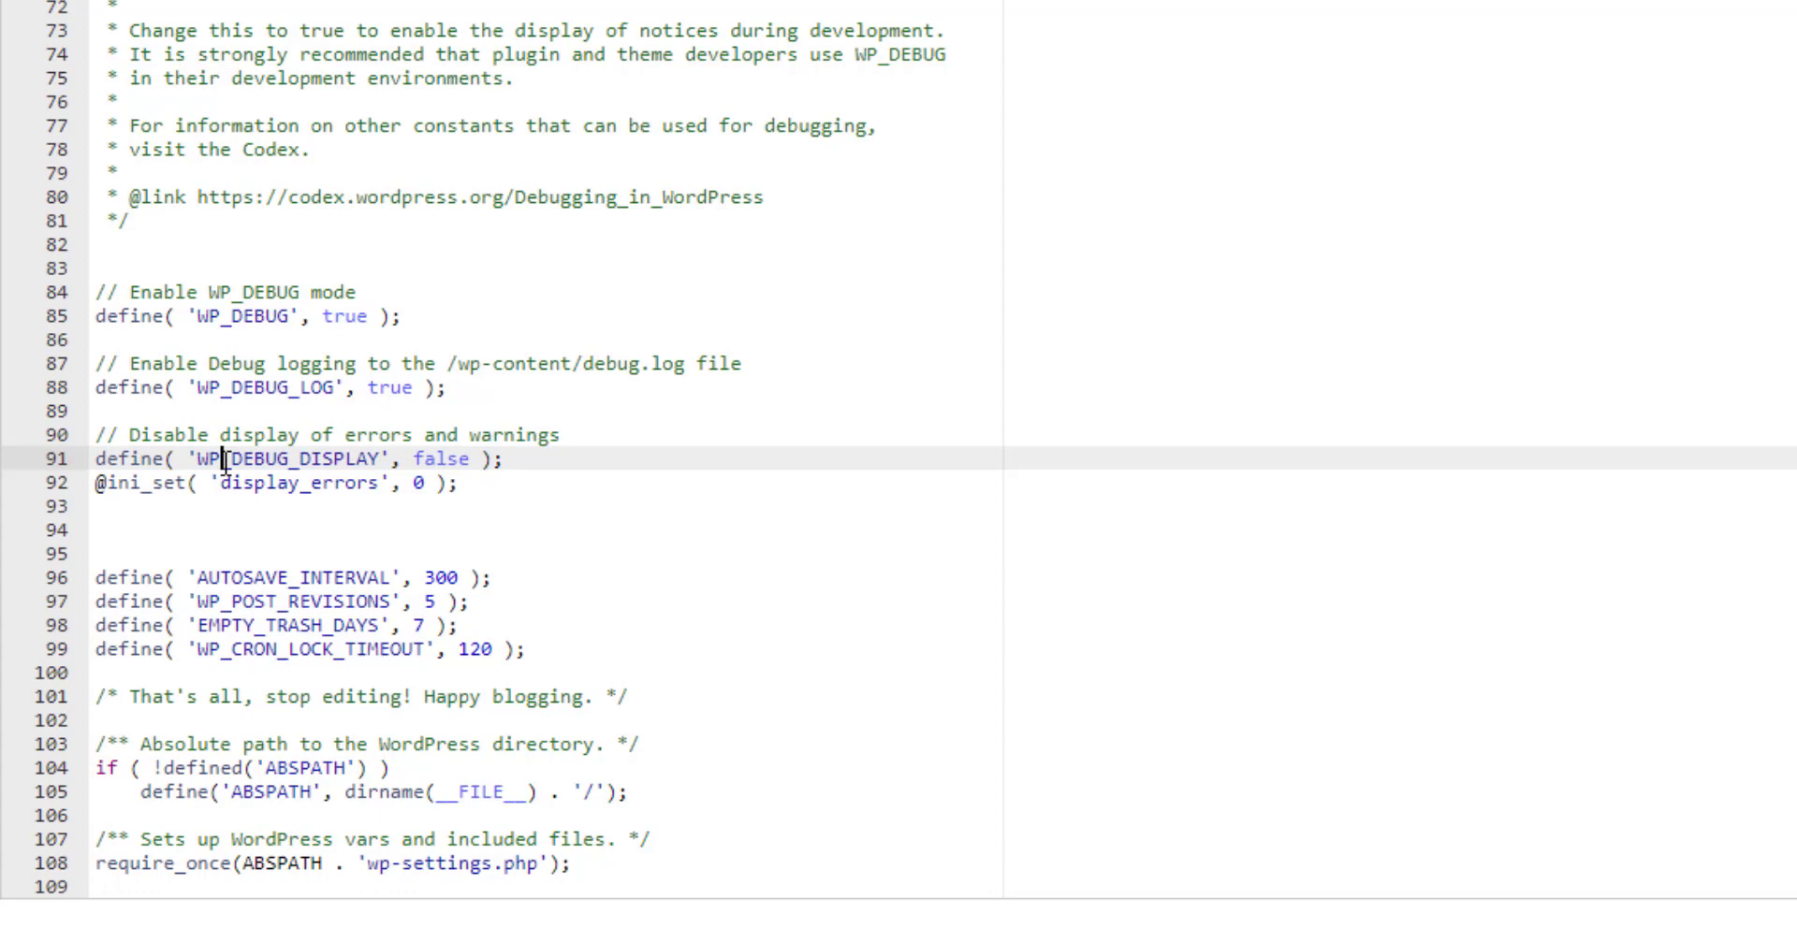
left_click(221, 483)
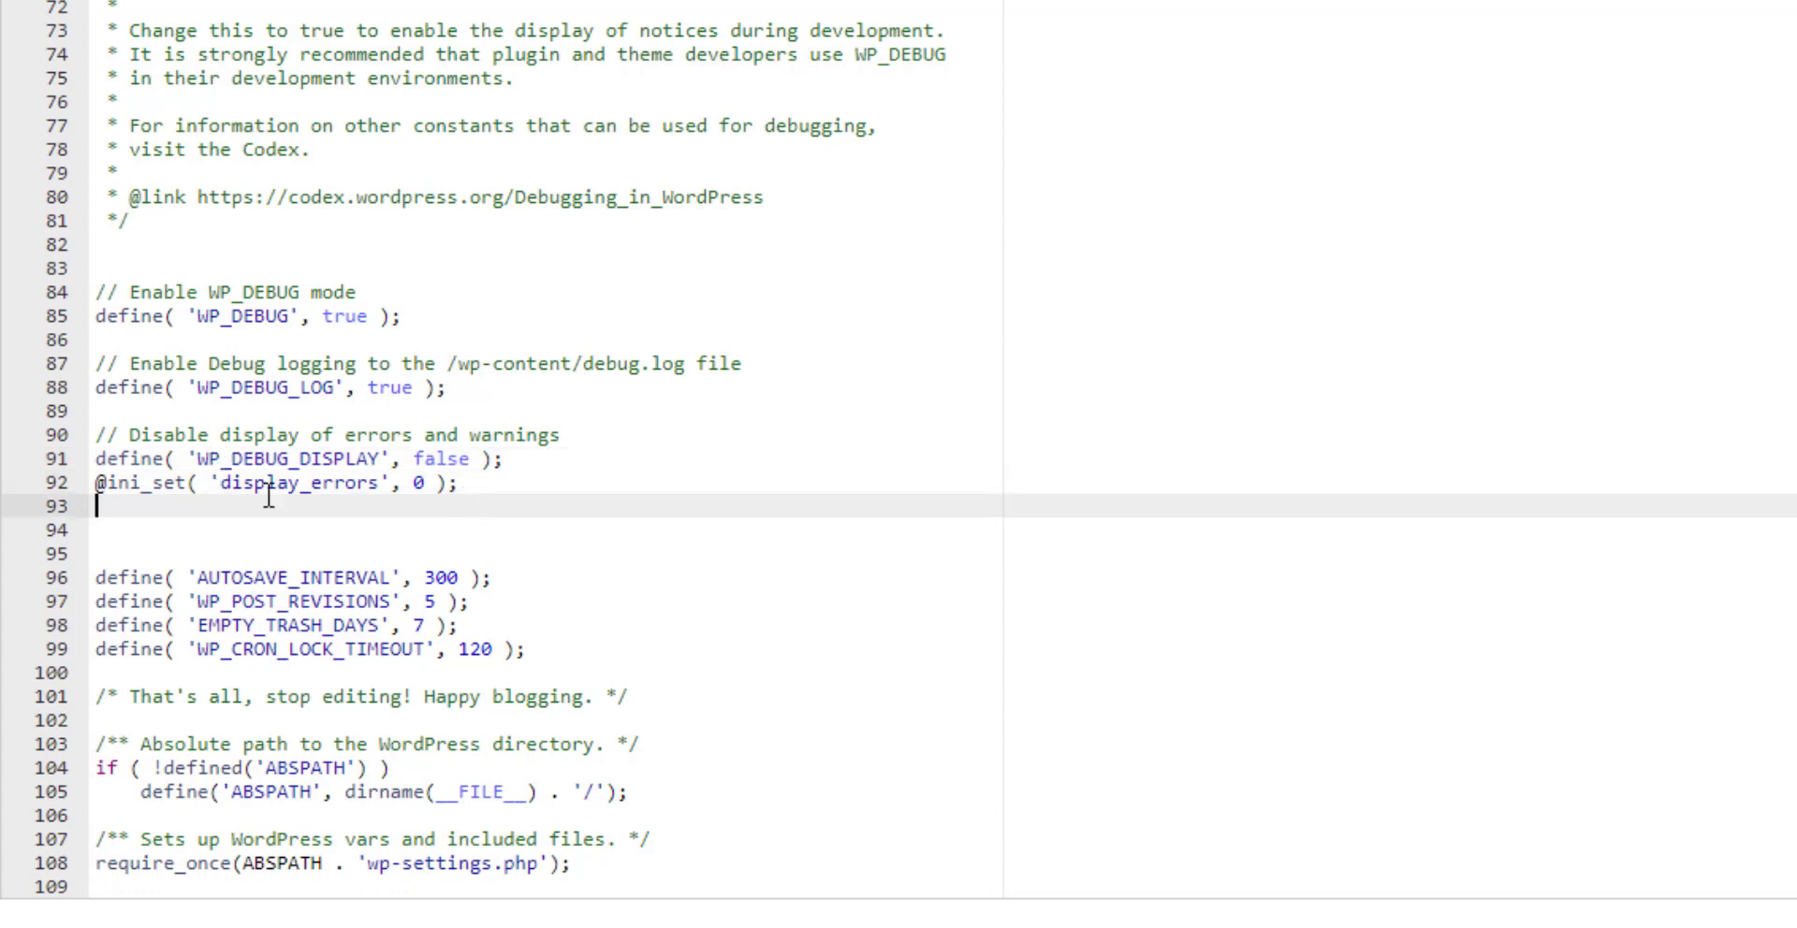
left_click(8, 481)
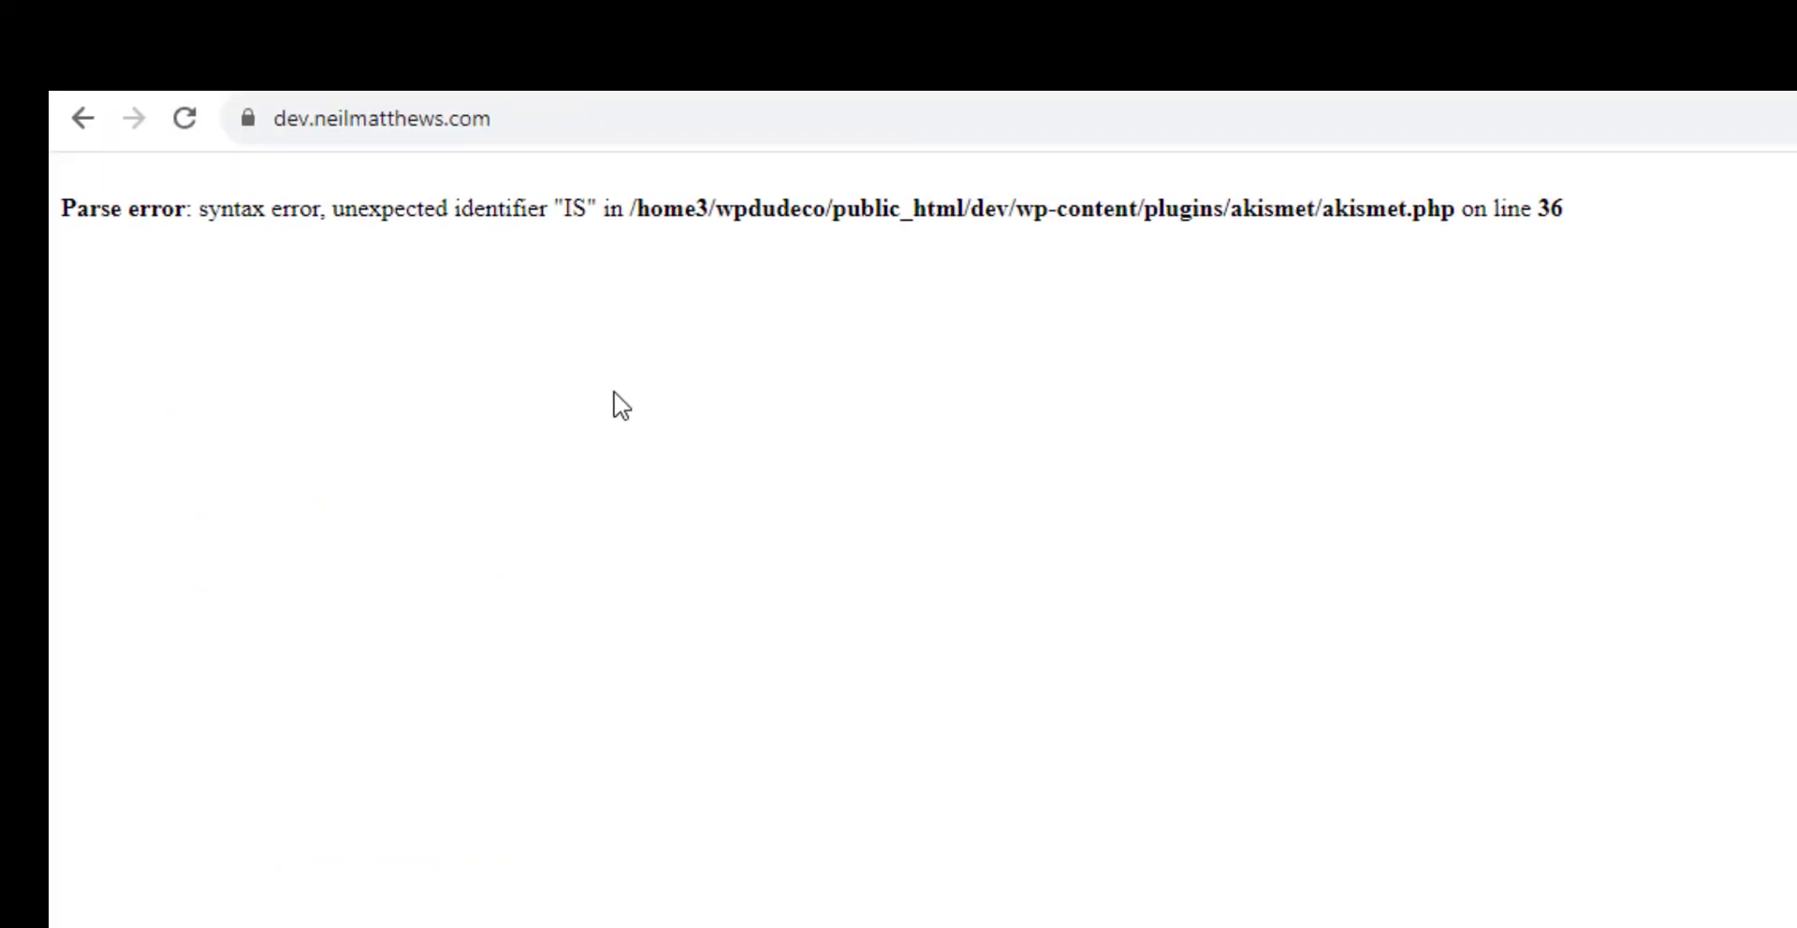
Step: Reload the site's front page, then open debug.log from the wp-content folder in the file editor
key("F5")
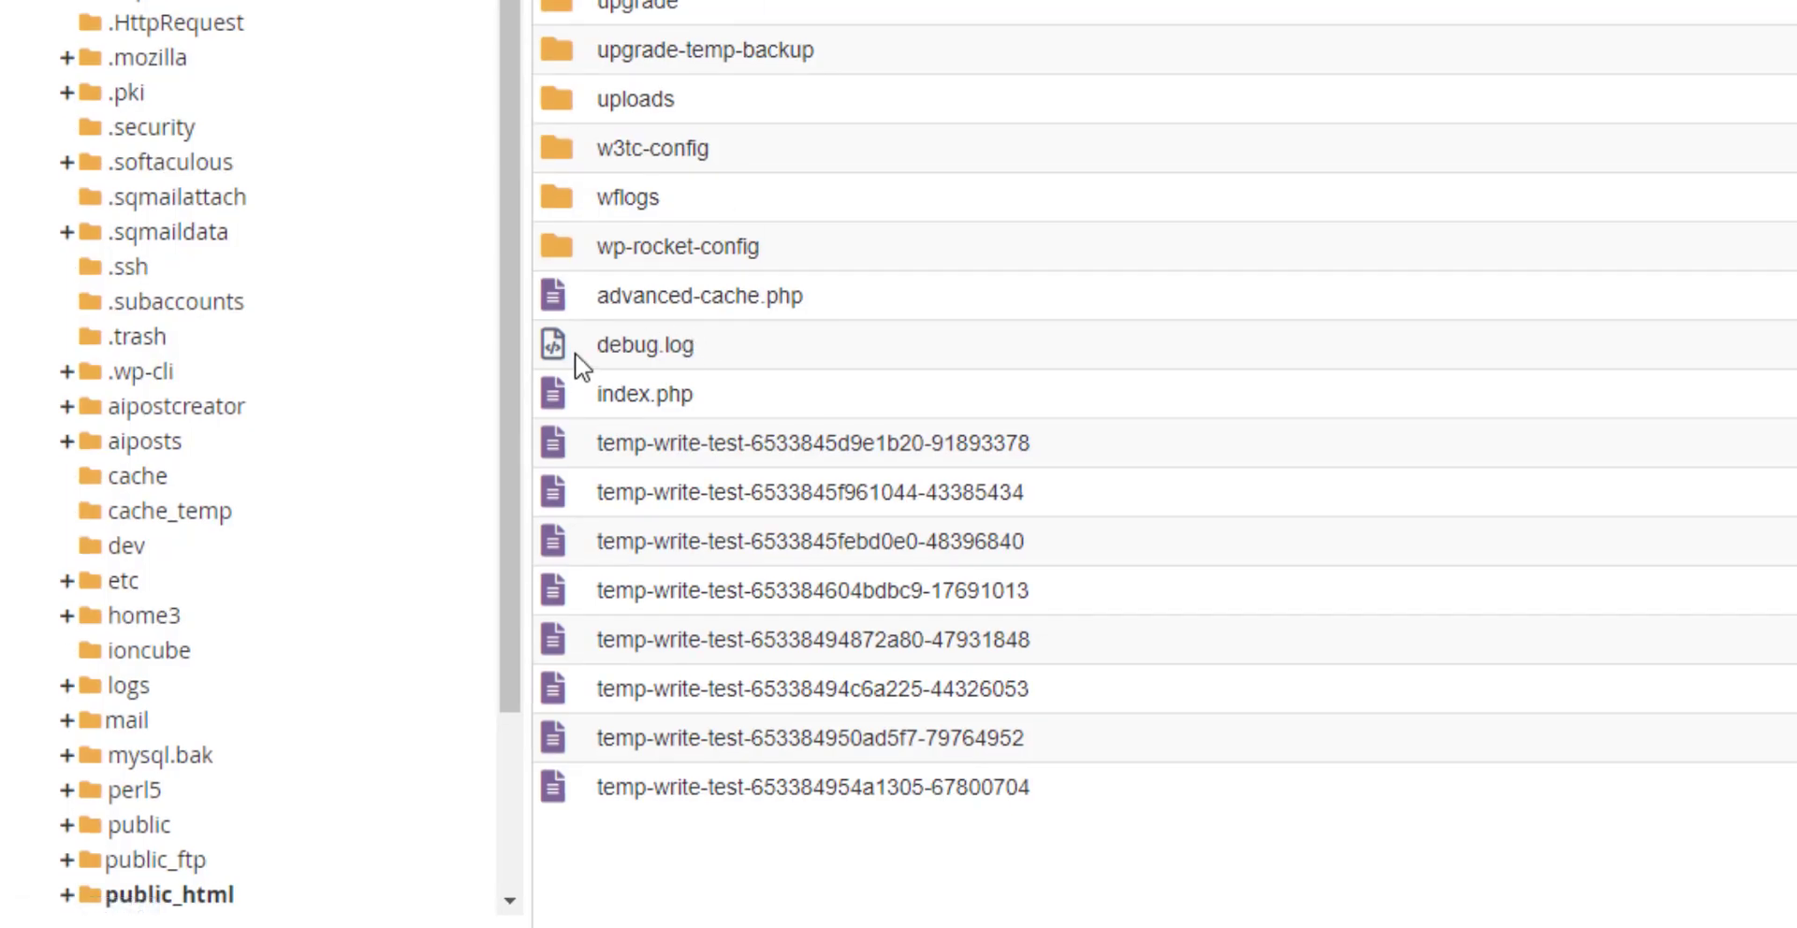
left_click(624, 348)
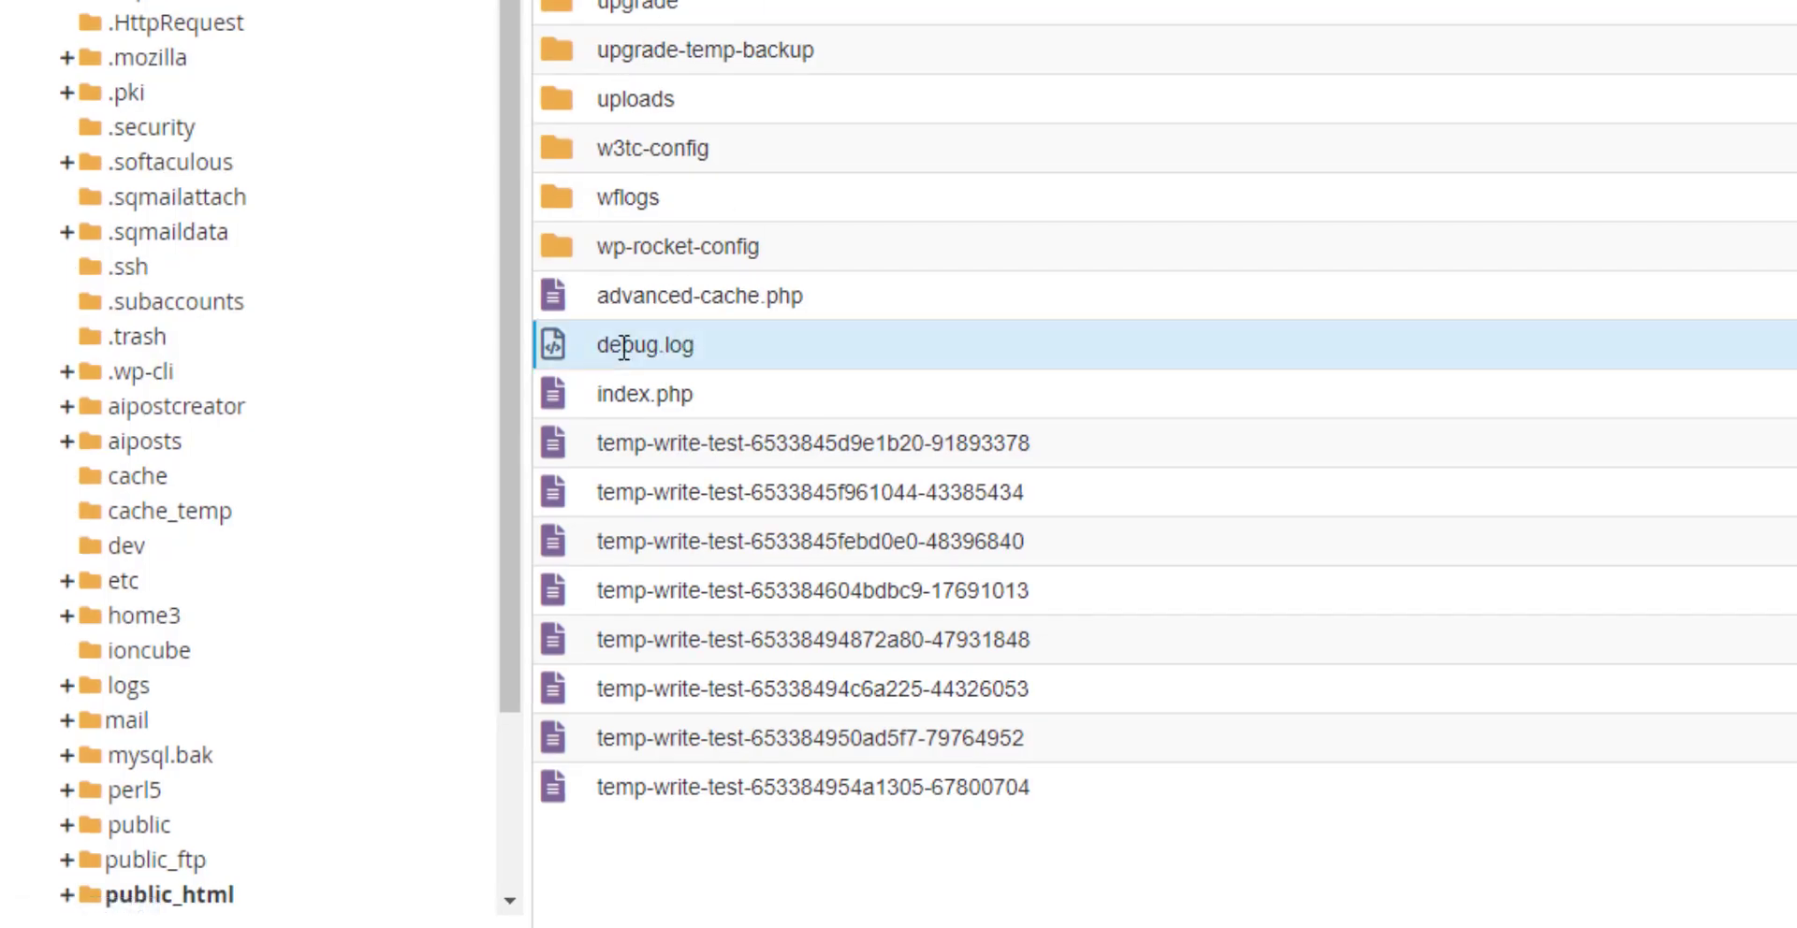
right_click(624, 348)
left_click(722, 470)
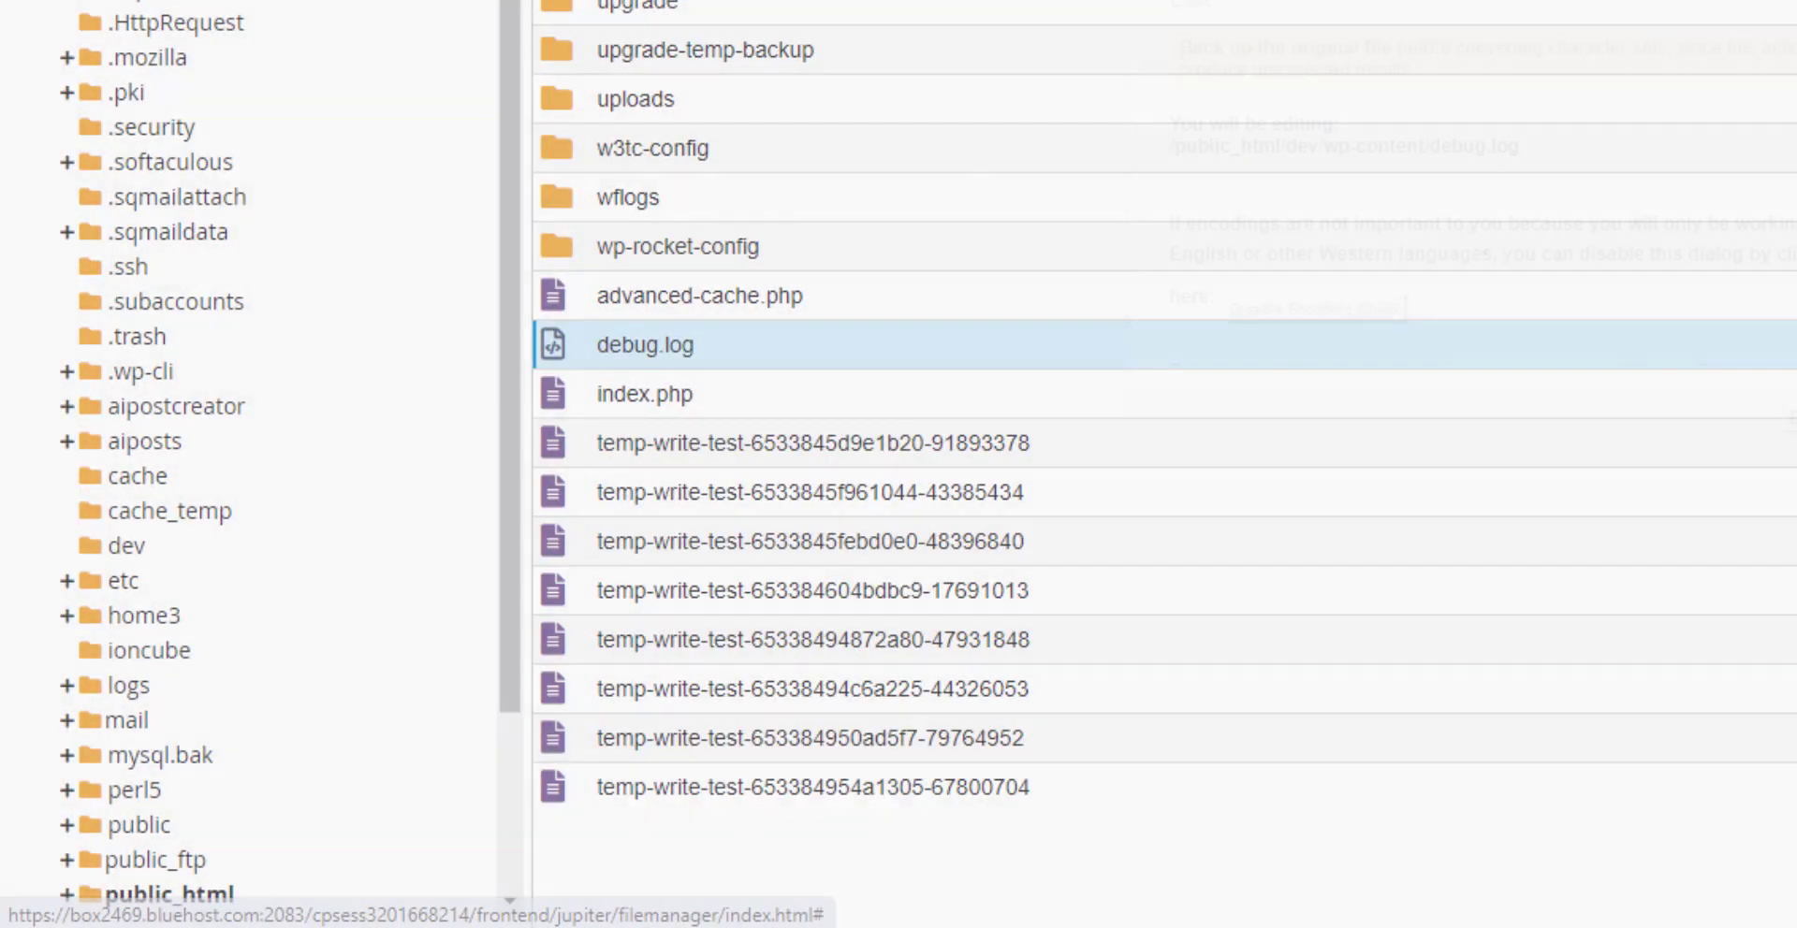
left_click(1787, 415)
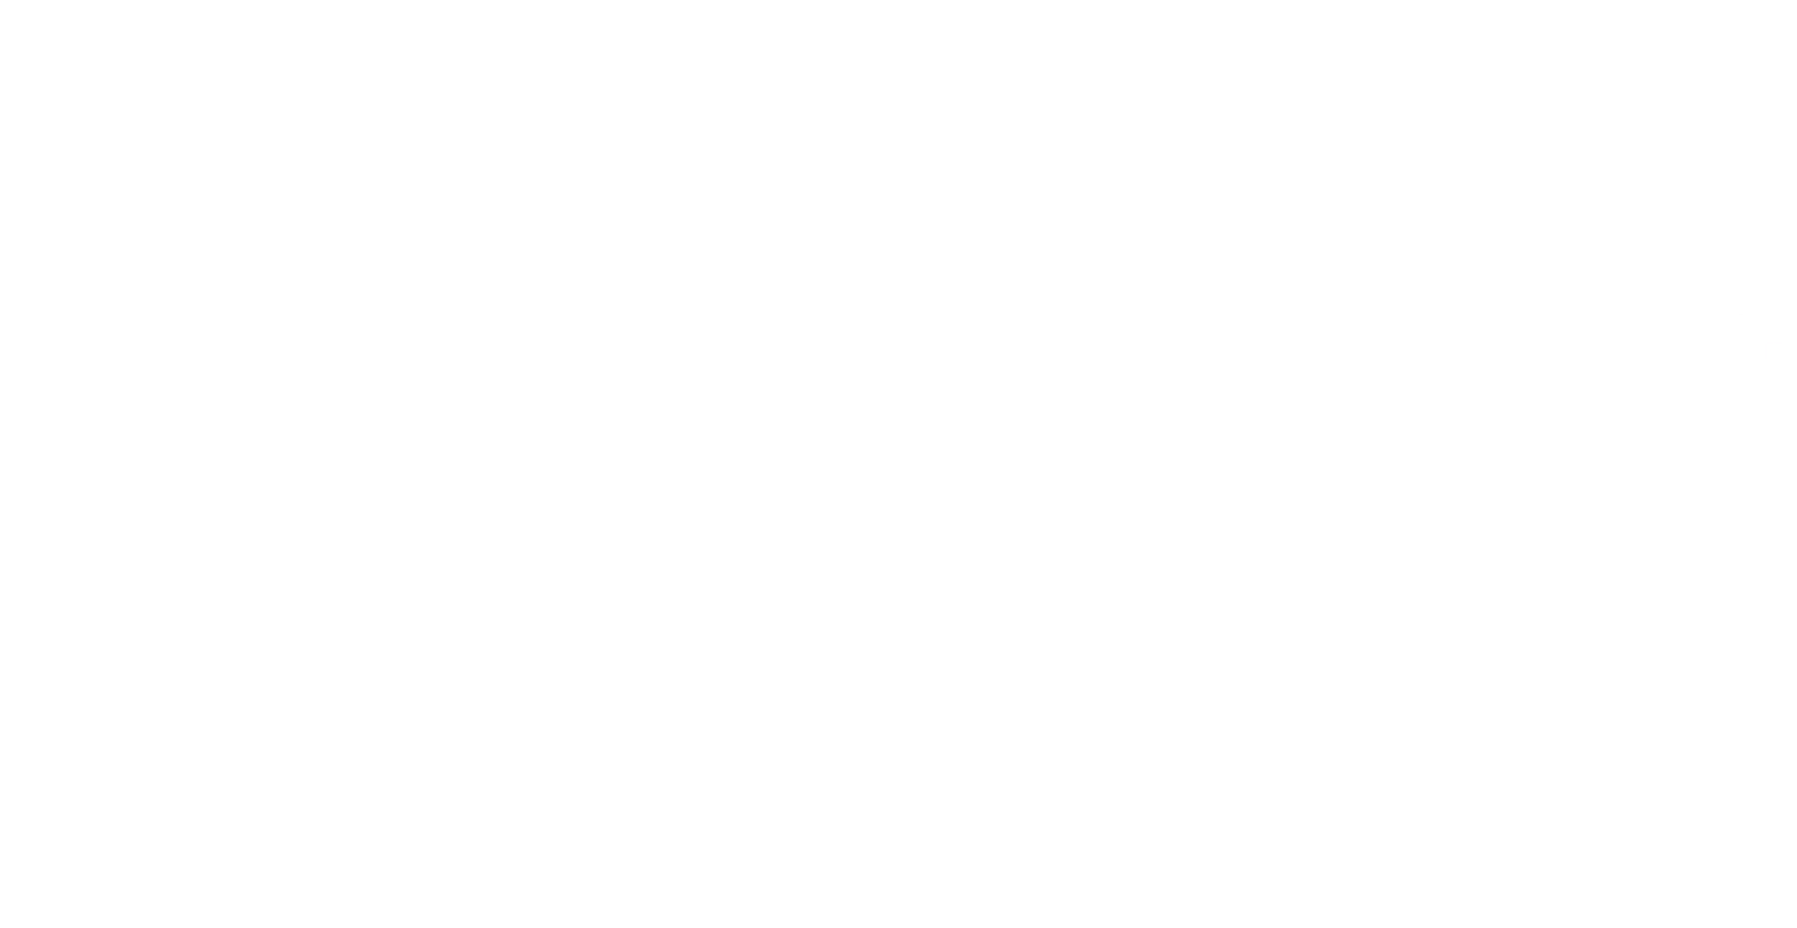
Step: Examine the latest debug.log entries for PHP parse errors and the plugin file and line they point to
scroll(555, 113, "down", 15)
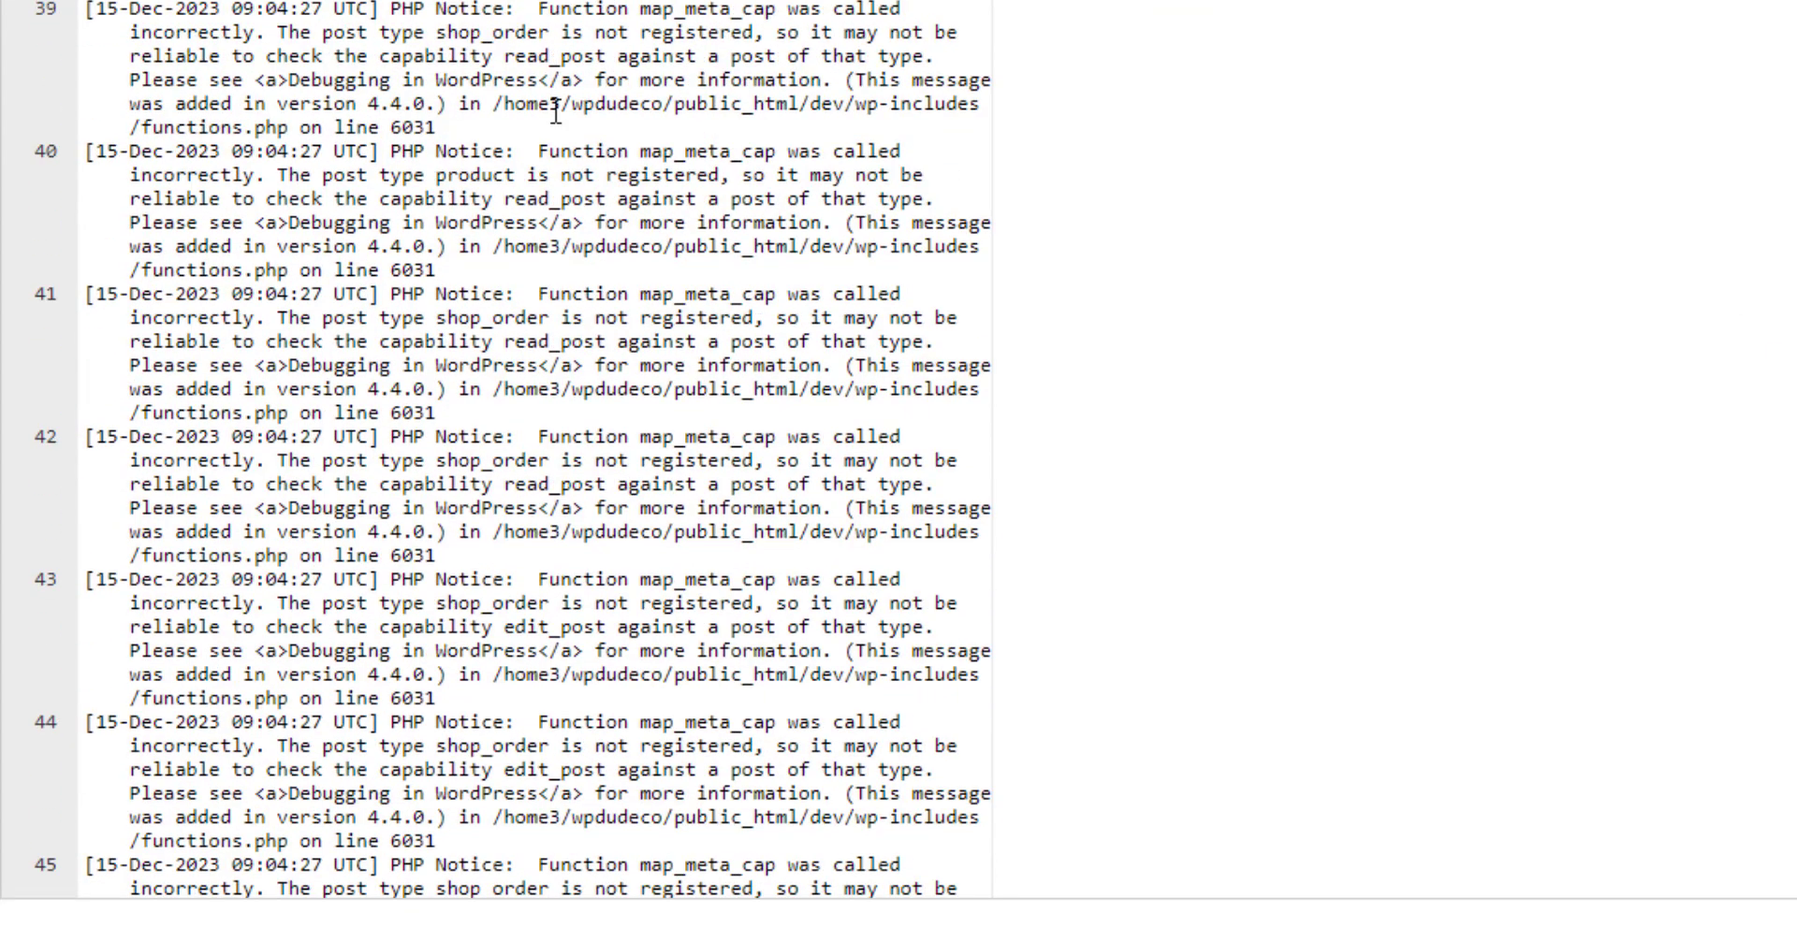
scroll(555, 112, "down", 5)
scroll(556, 105, "down", 15)
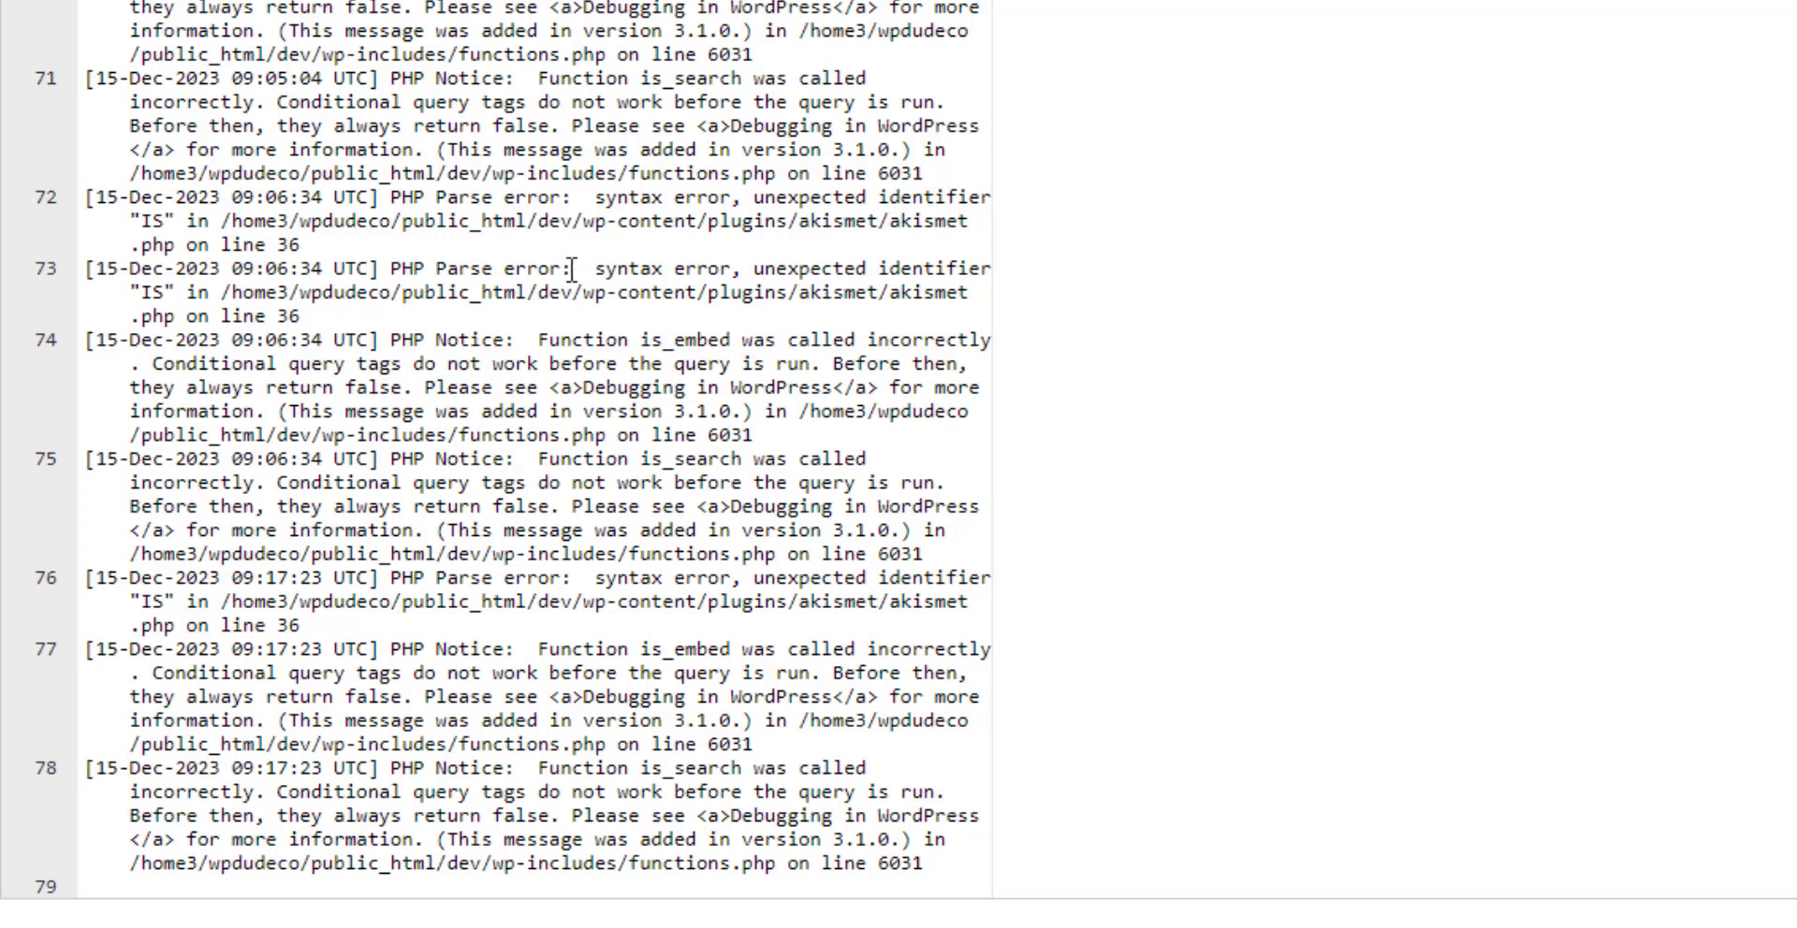
left_click_drag(565, 267, 380, 269)
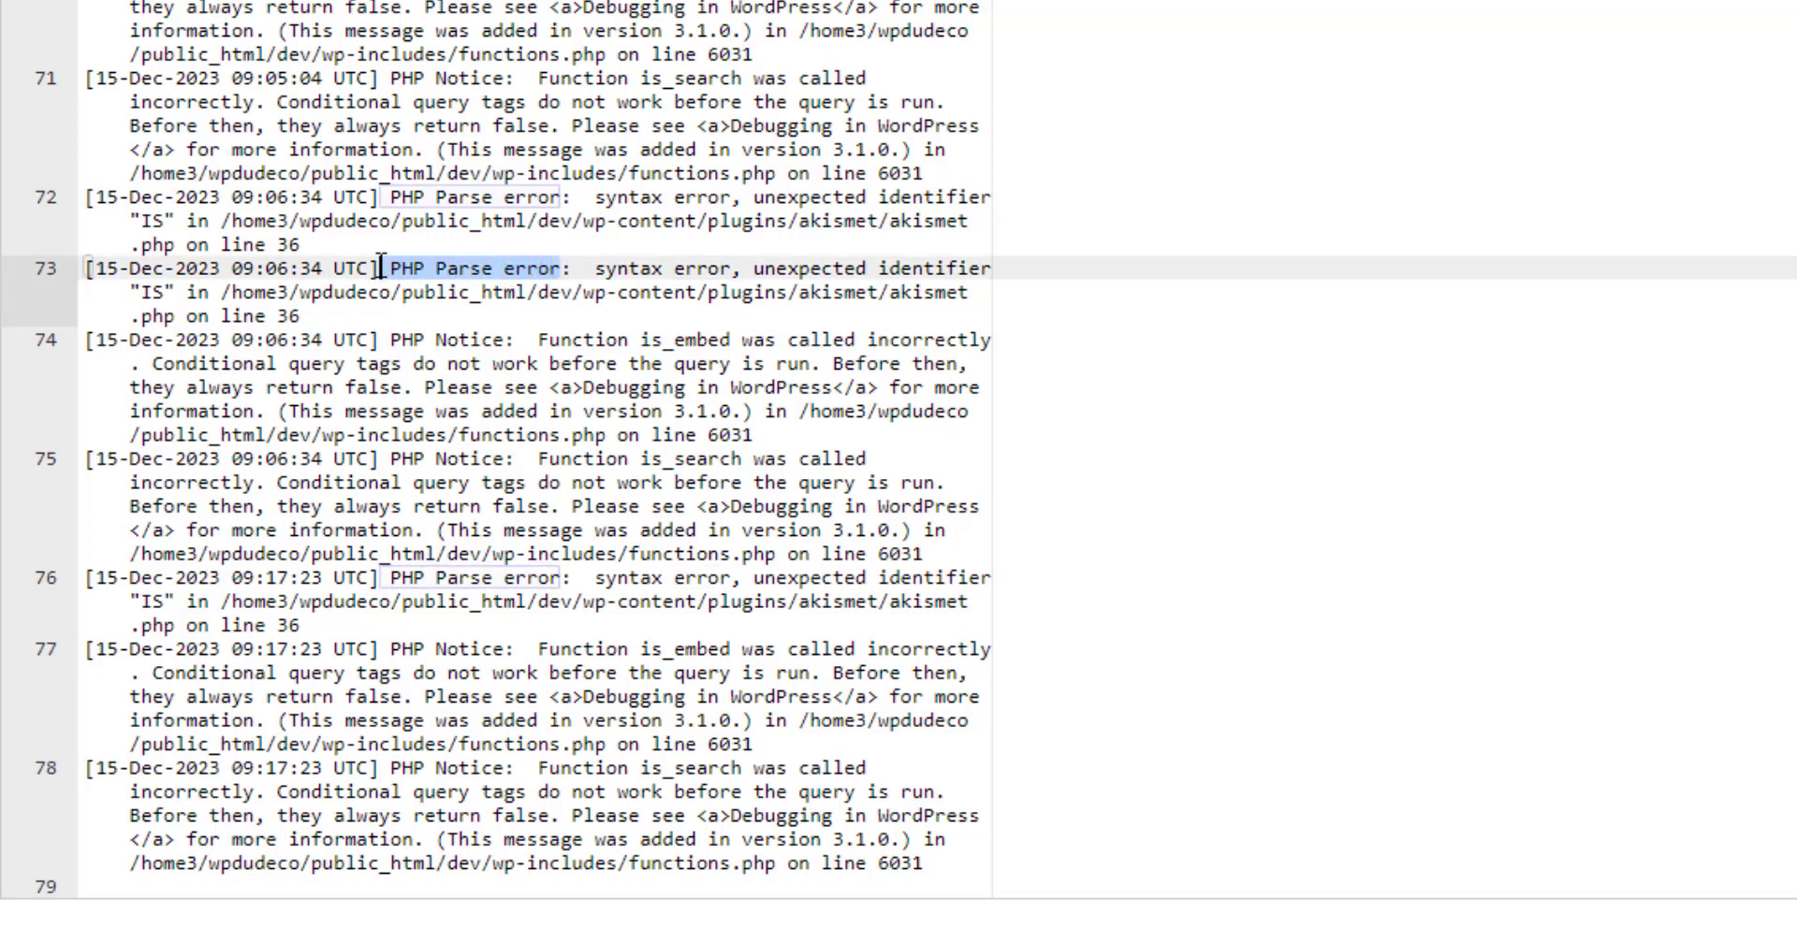
left_click(891, 292)
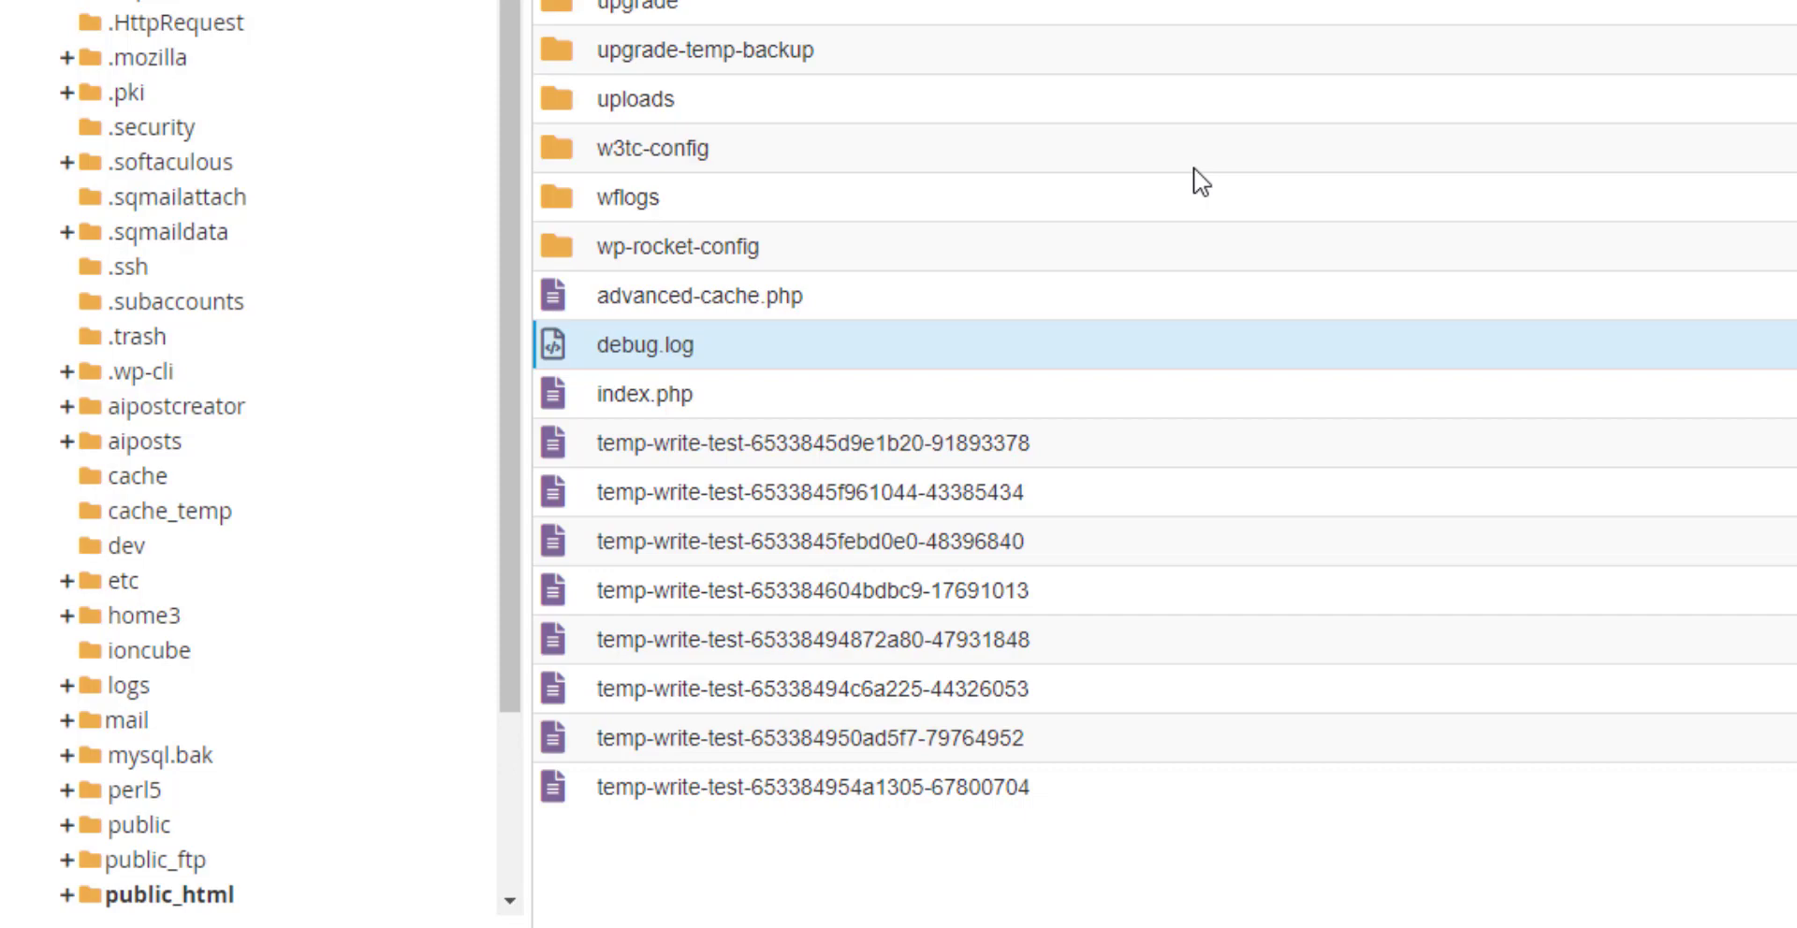
left_click(487, 2)
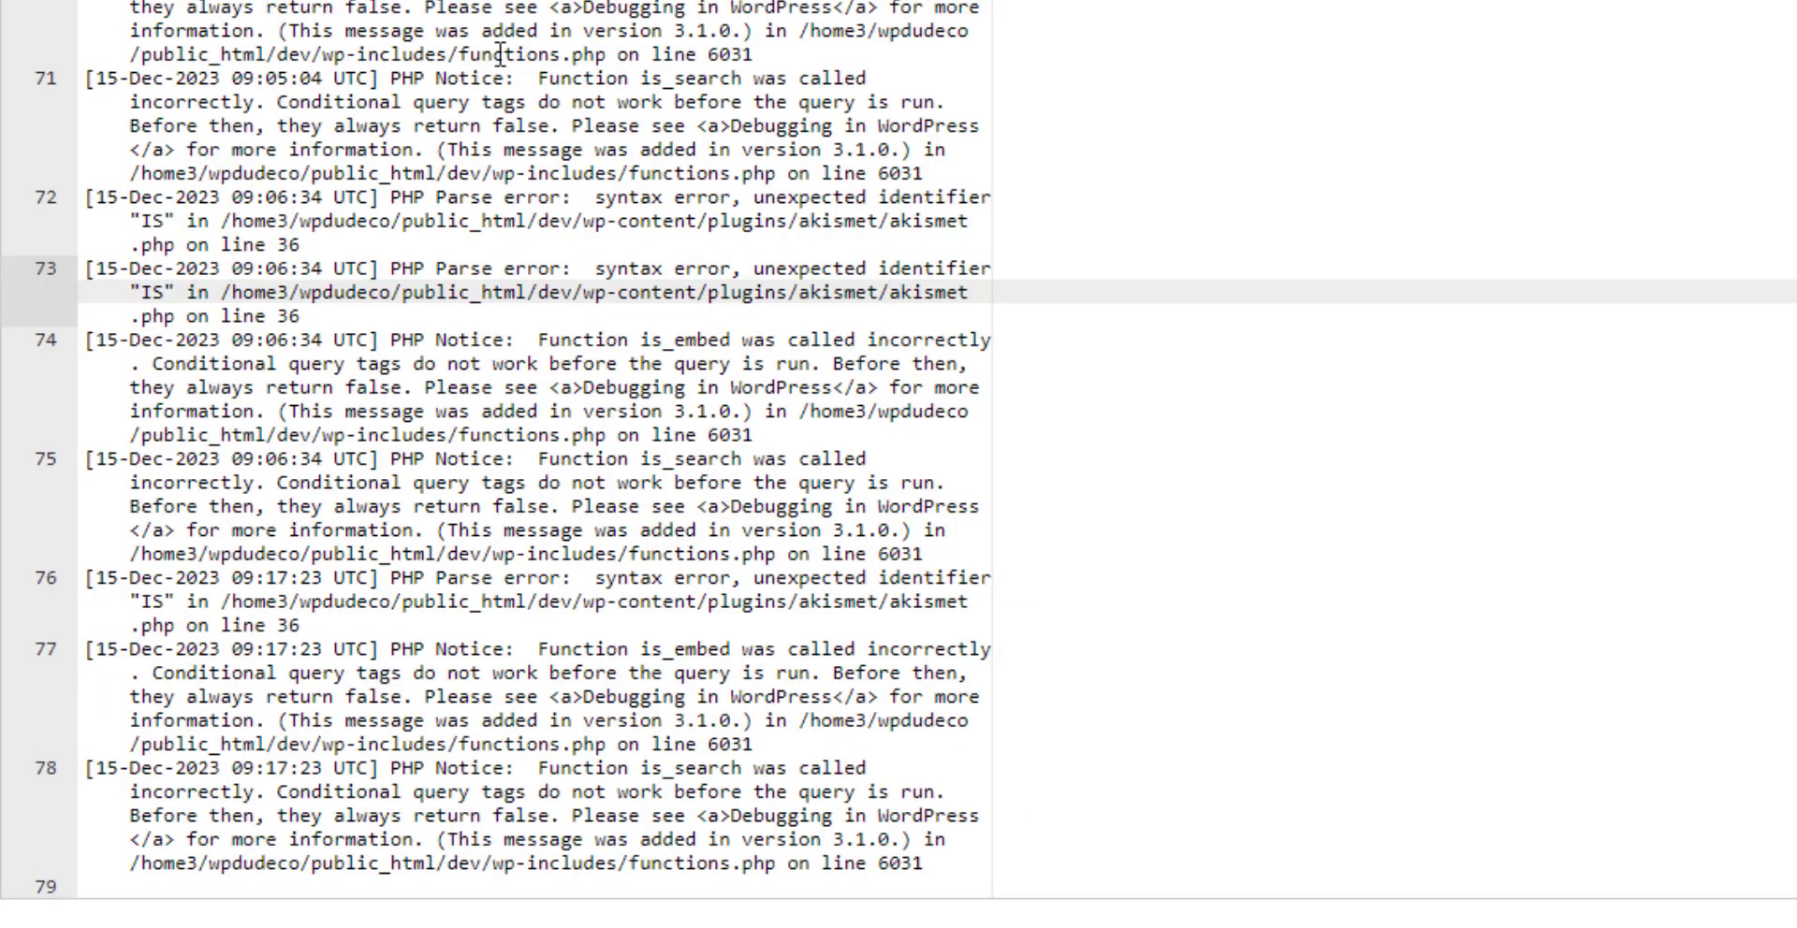
scroll(557, 68, "up", 1)
scroll(557, 67, "up", 3)
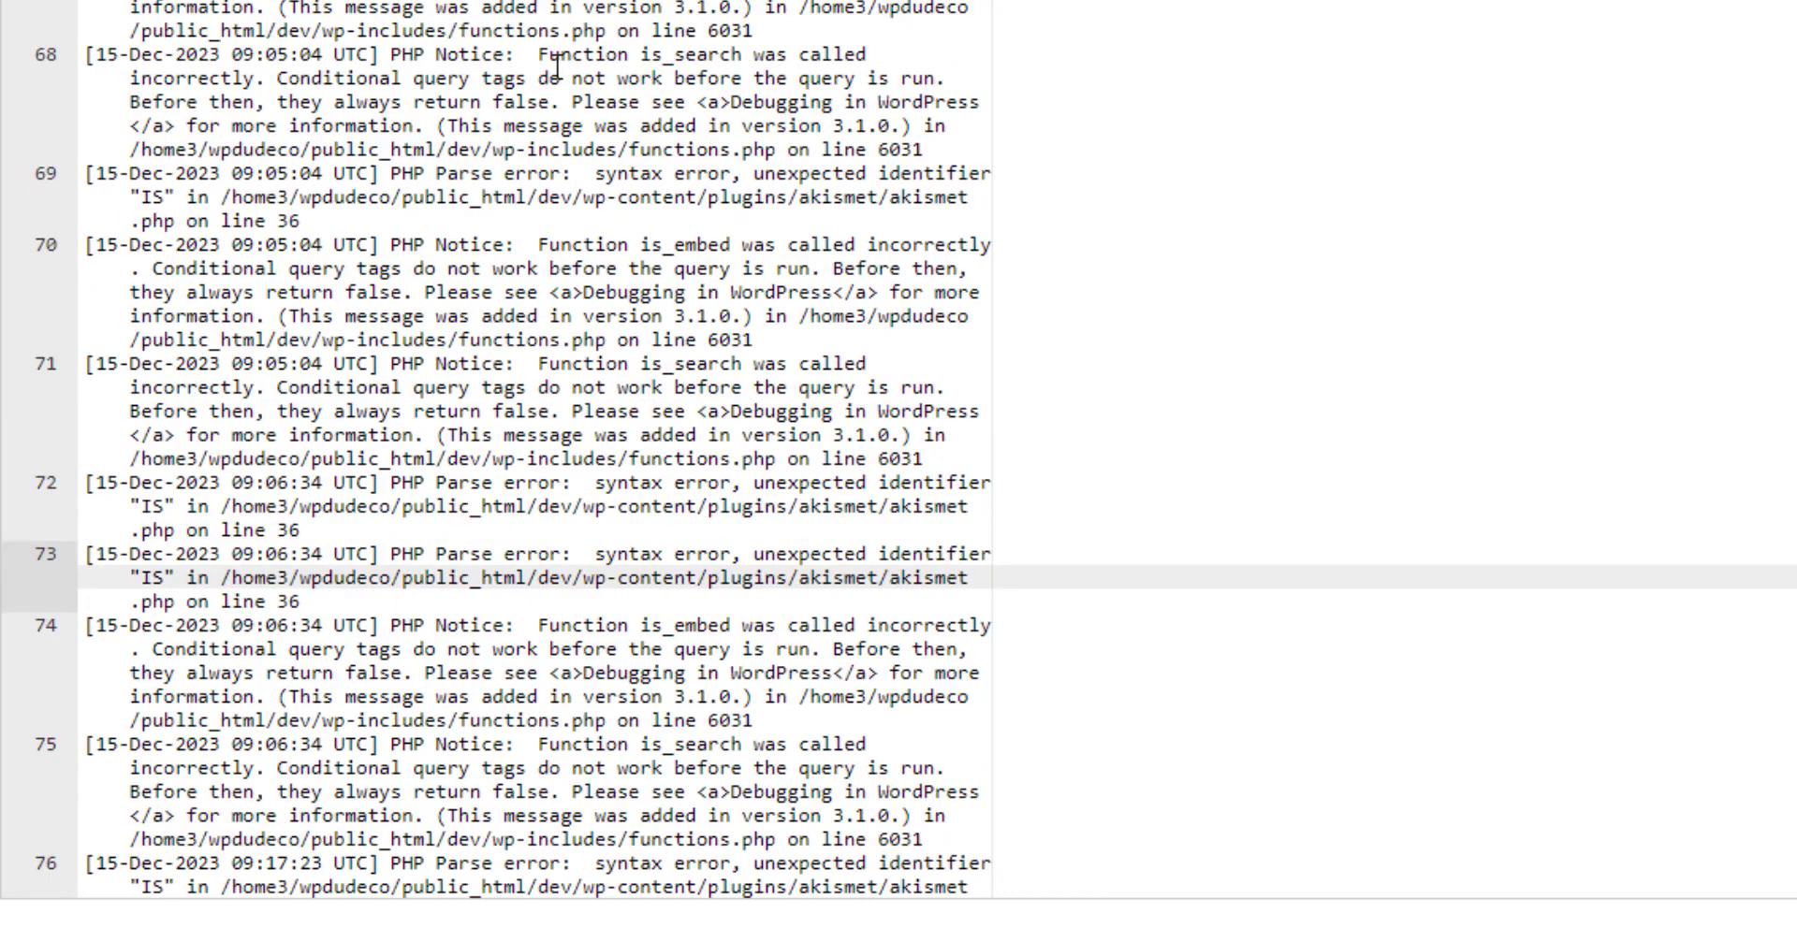